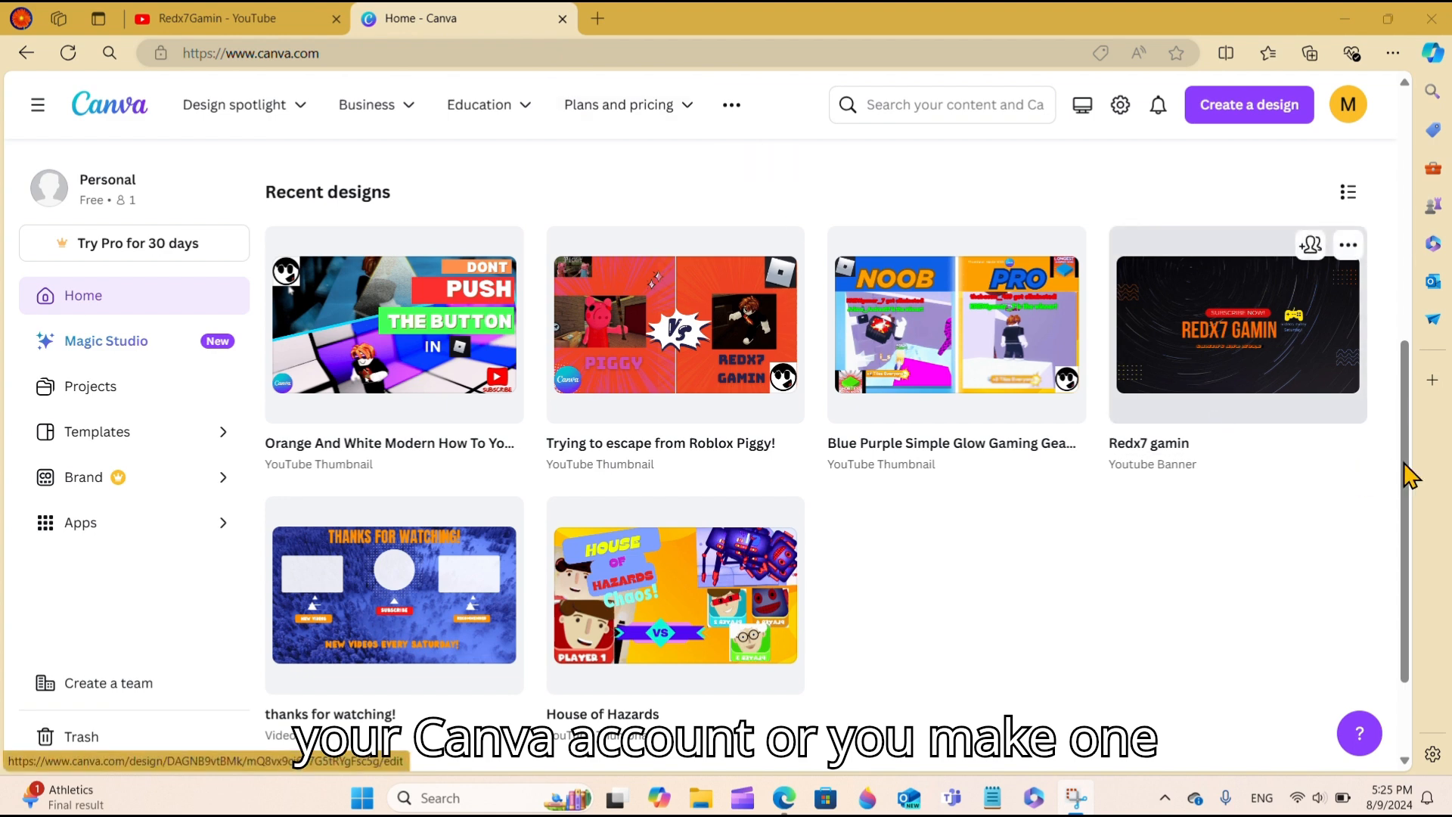
- Search Canva's content for "youtube thumbnail"
{"action": "left_click_drag", "start_coordinate": [1404, 462], "coordinate": [1415, 140]}
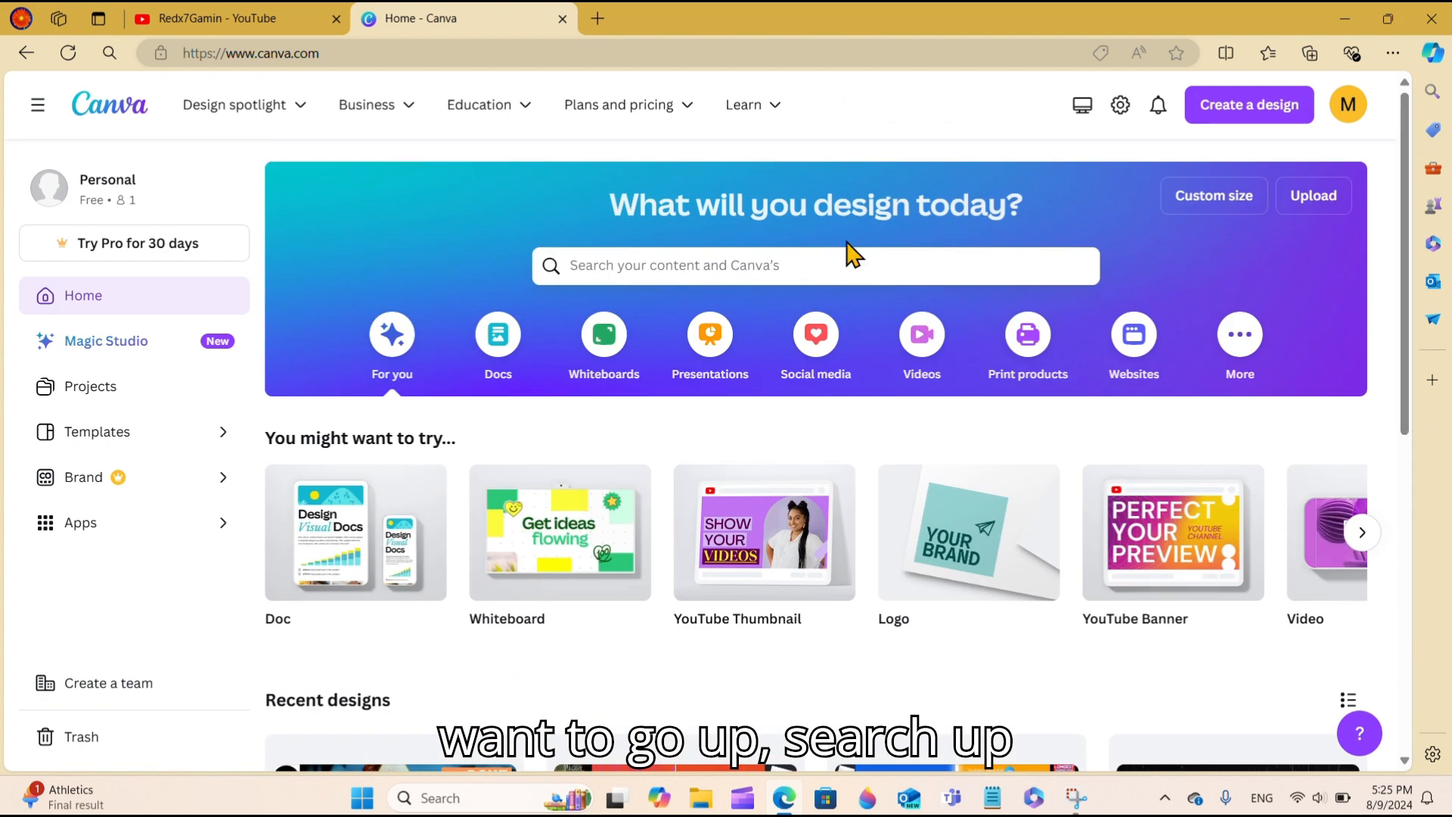
{"action": "left_click", "coordinate": [752, 269]}
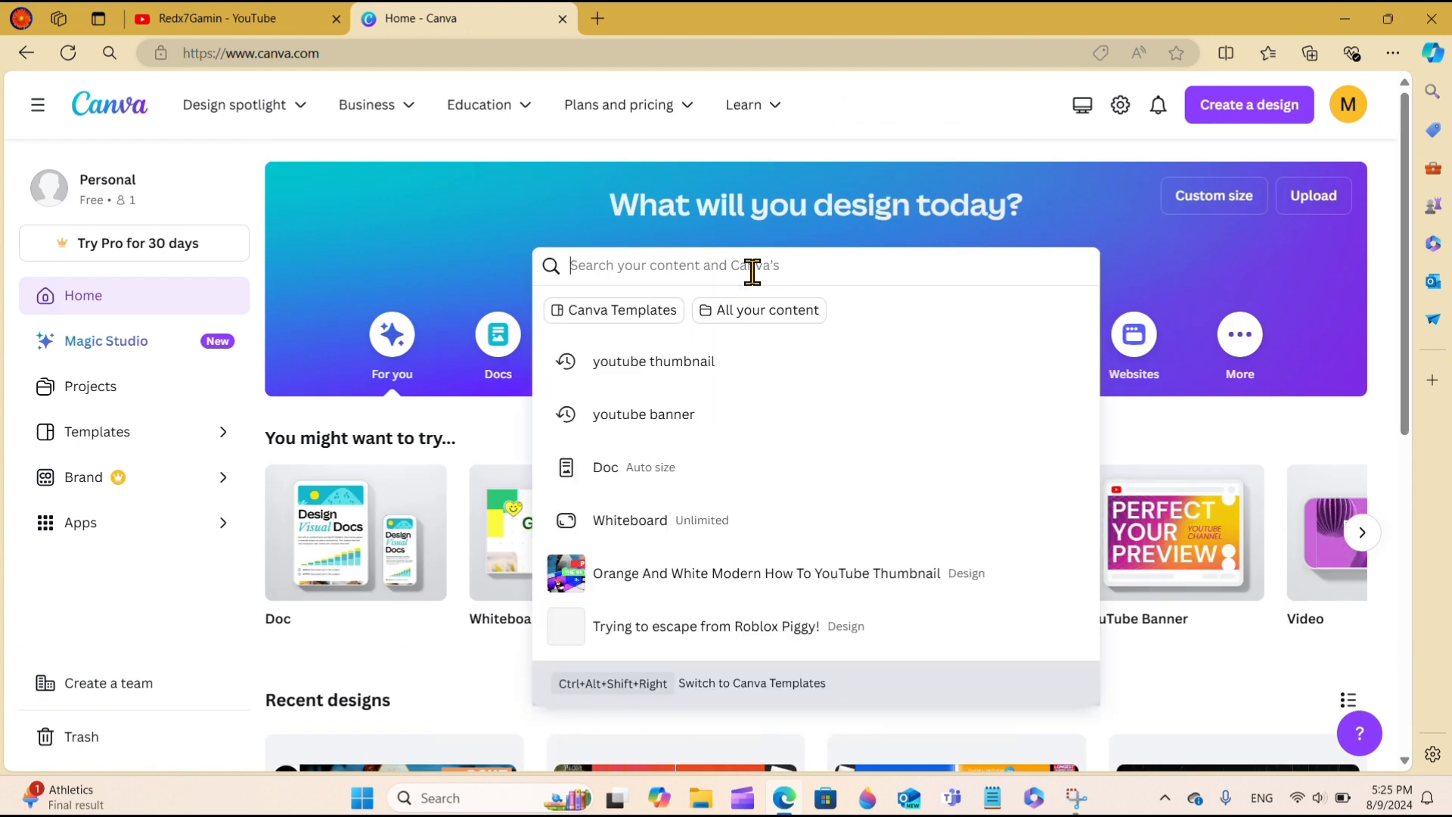
{"action": "left_click", "coordinate": [748, 365]}
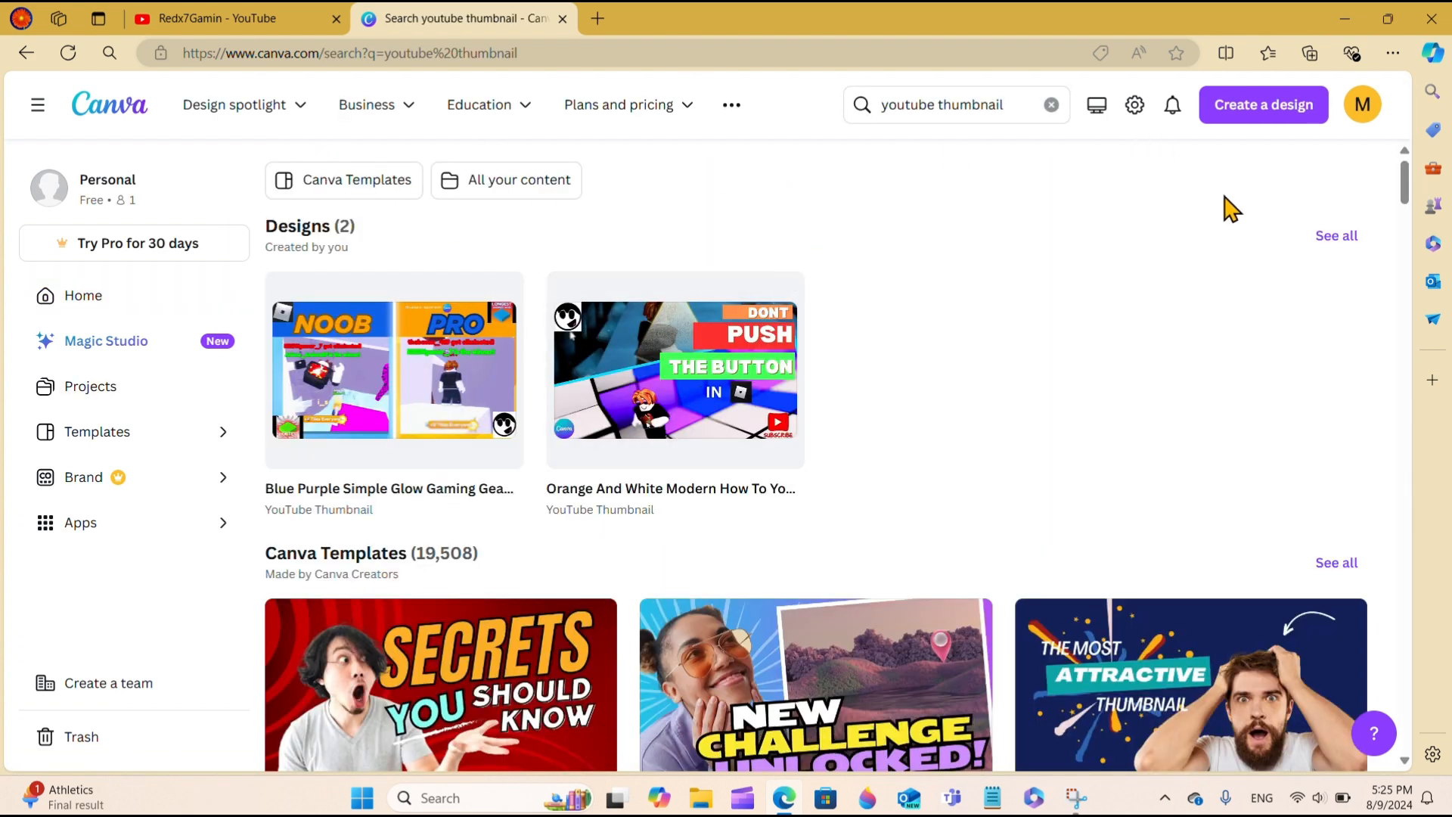
- Open the Red Colorful Tips Youtube Thumbnail template from the search results for customization
{"action": "scroll", "coordinate": [1381, 214], "scroll_direction": "down", "scroll_amount": 2}
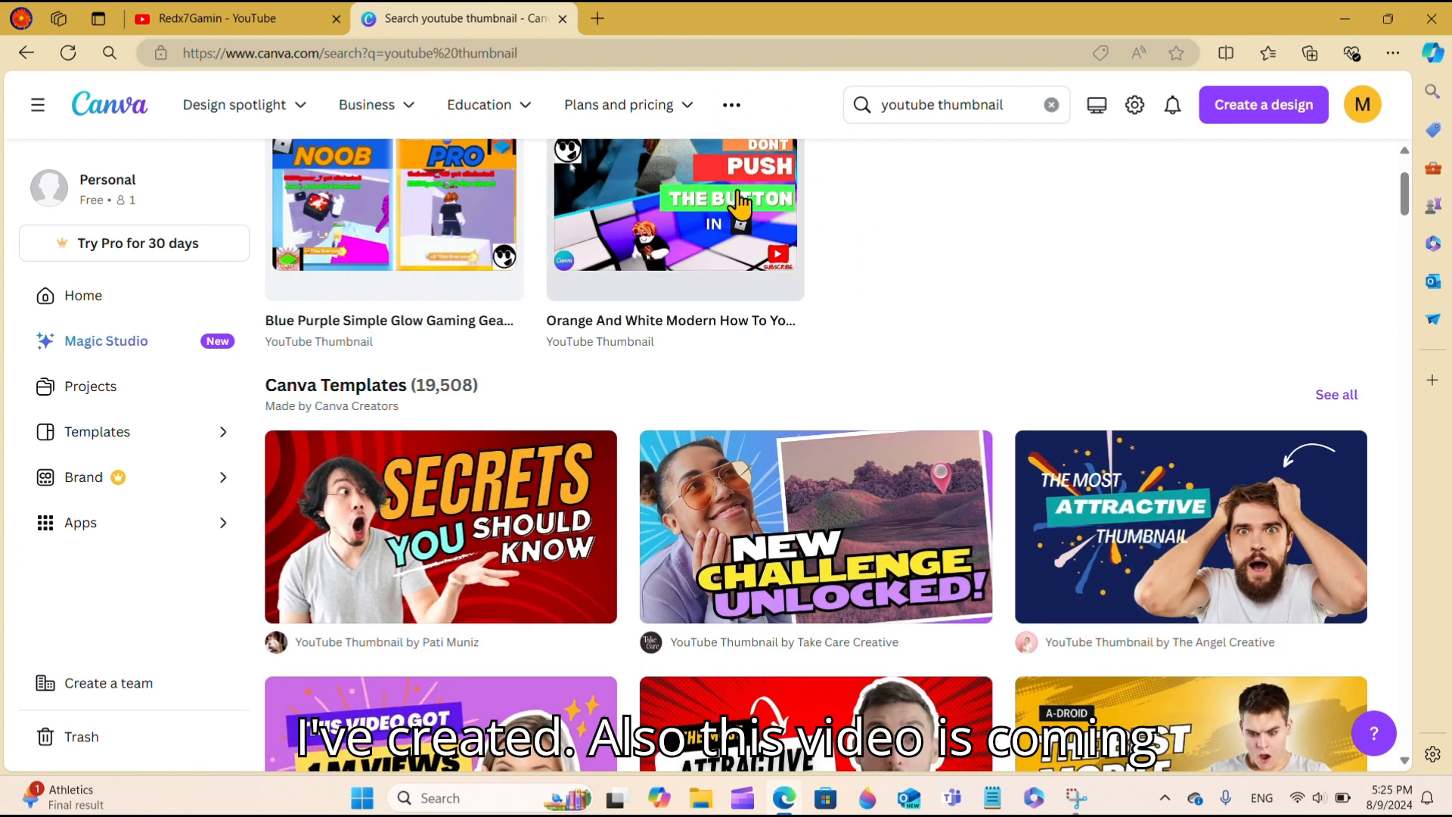
{"action": "mouse_move", "coordinate": [1408, 202]}
{"action": "left_mouse_down"}
{"action": "mouse_move", "coordinate": [1406, 233]}
{"action": "mouse_move", "coordinate": [1389, 202]}
{"action": "mouse_move", "coordinate": [1393, 229]}
{"action": "mouse_move", "coordinate": [1399, 202]}
{"action": "mouse_move", "coordinate": [1411, 233]}
{"action": "mouse_move", "coordinate": [1403, 282]}
{"action": "mouse_move", "coordinate": [1404, 196]}
{"action": "left_mouse_up"}
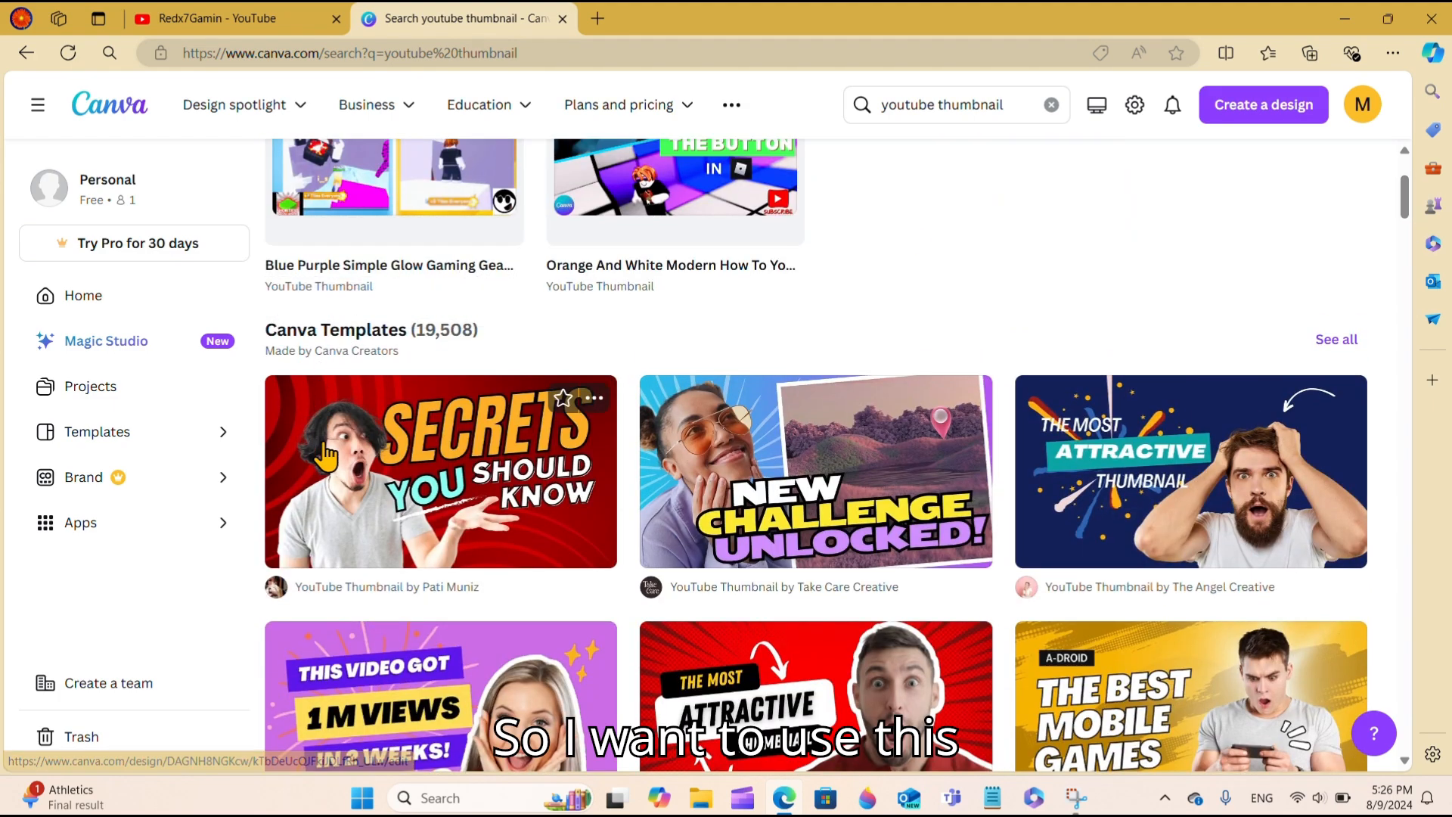
{"action": "left_click", "coordinate": [348, 446]}
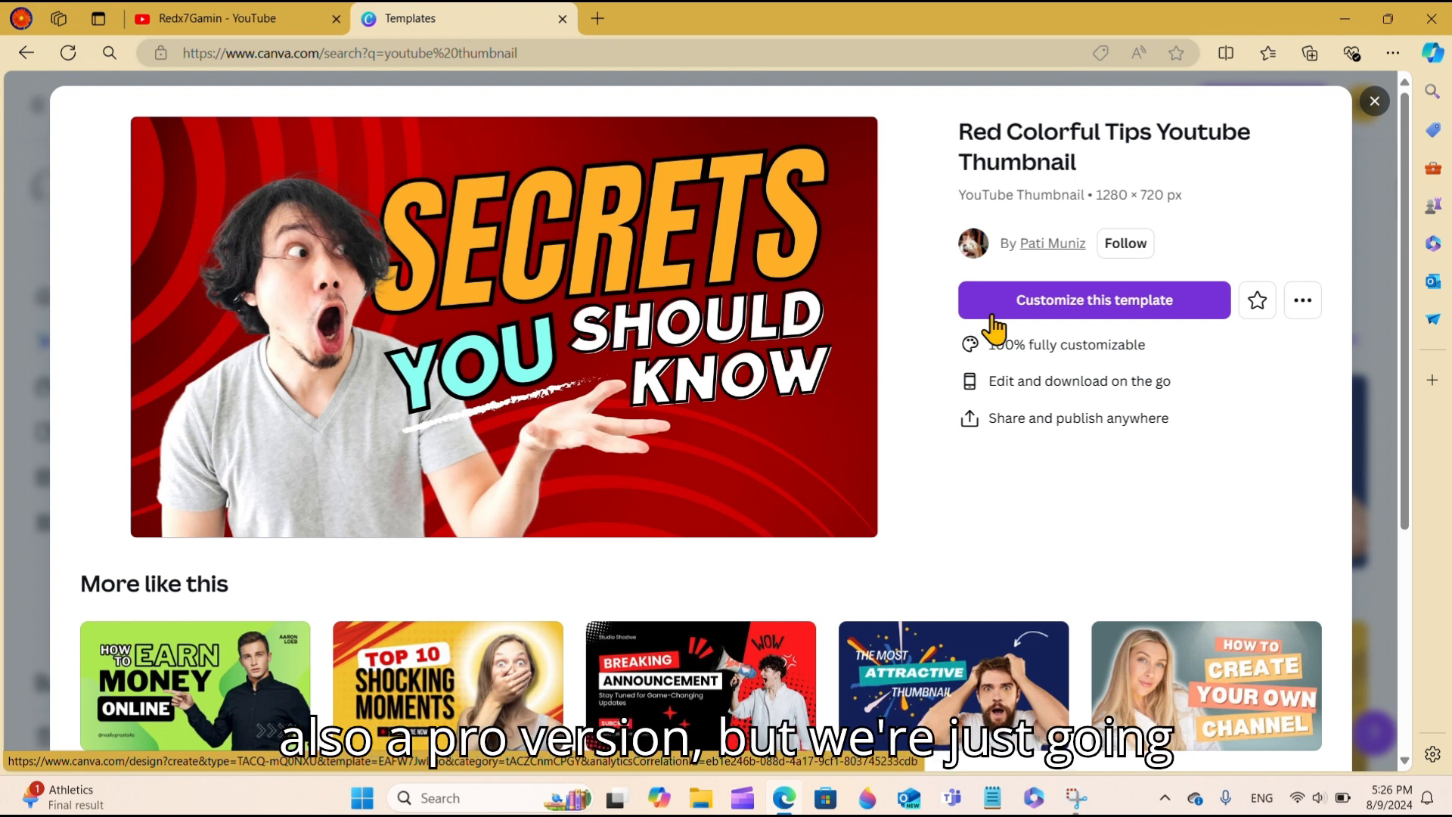
{"action": "left_click", "coordinate": [1032, 299]}
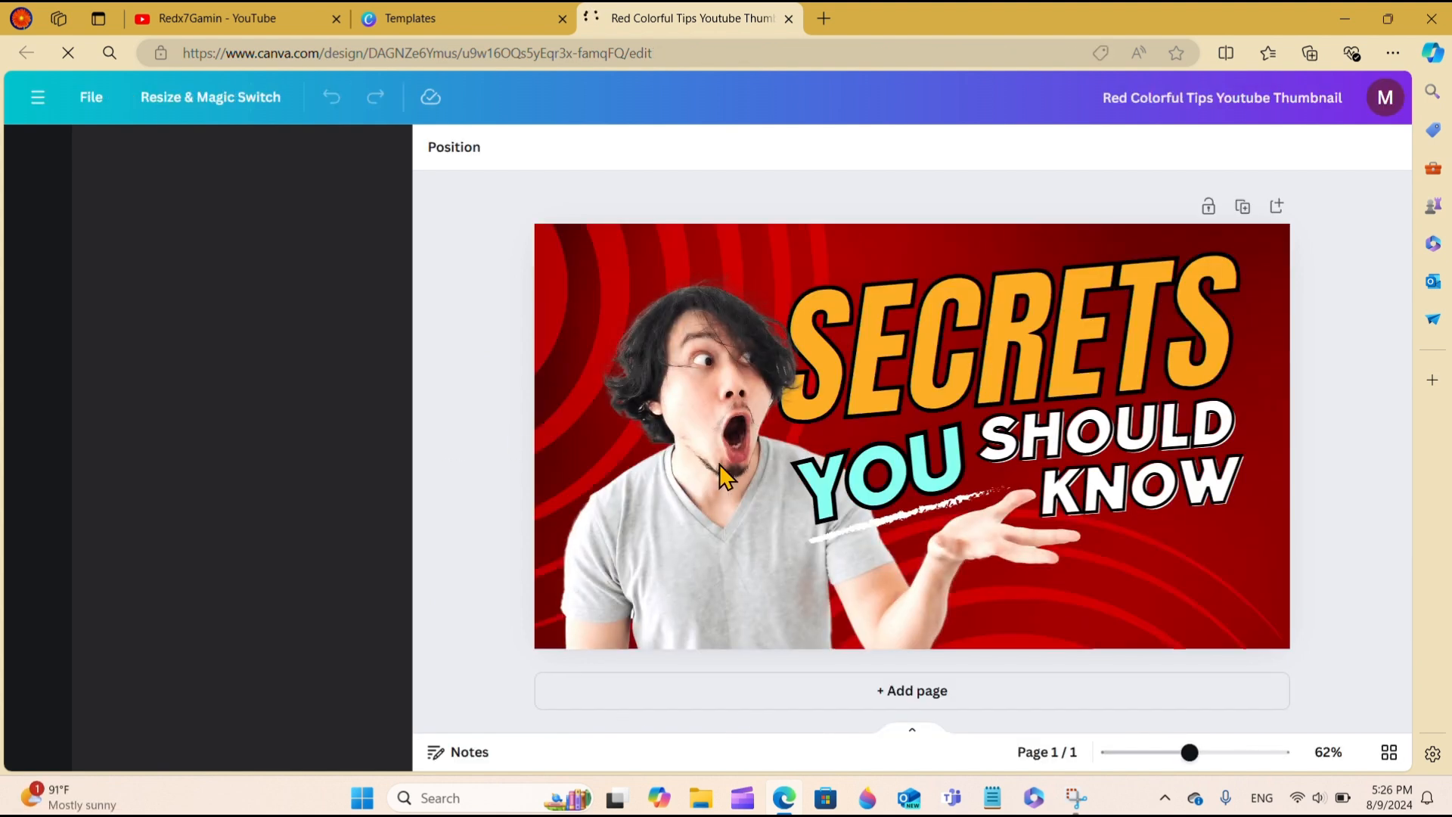
- Delete the man's photo from the design and replace the heading text SECRETS with "HOW TO"
{"action": "left_click", "coordinate": [633, 605]}
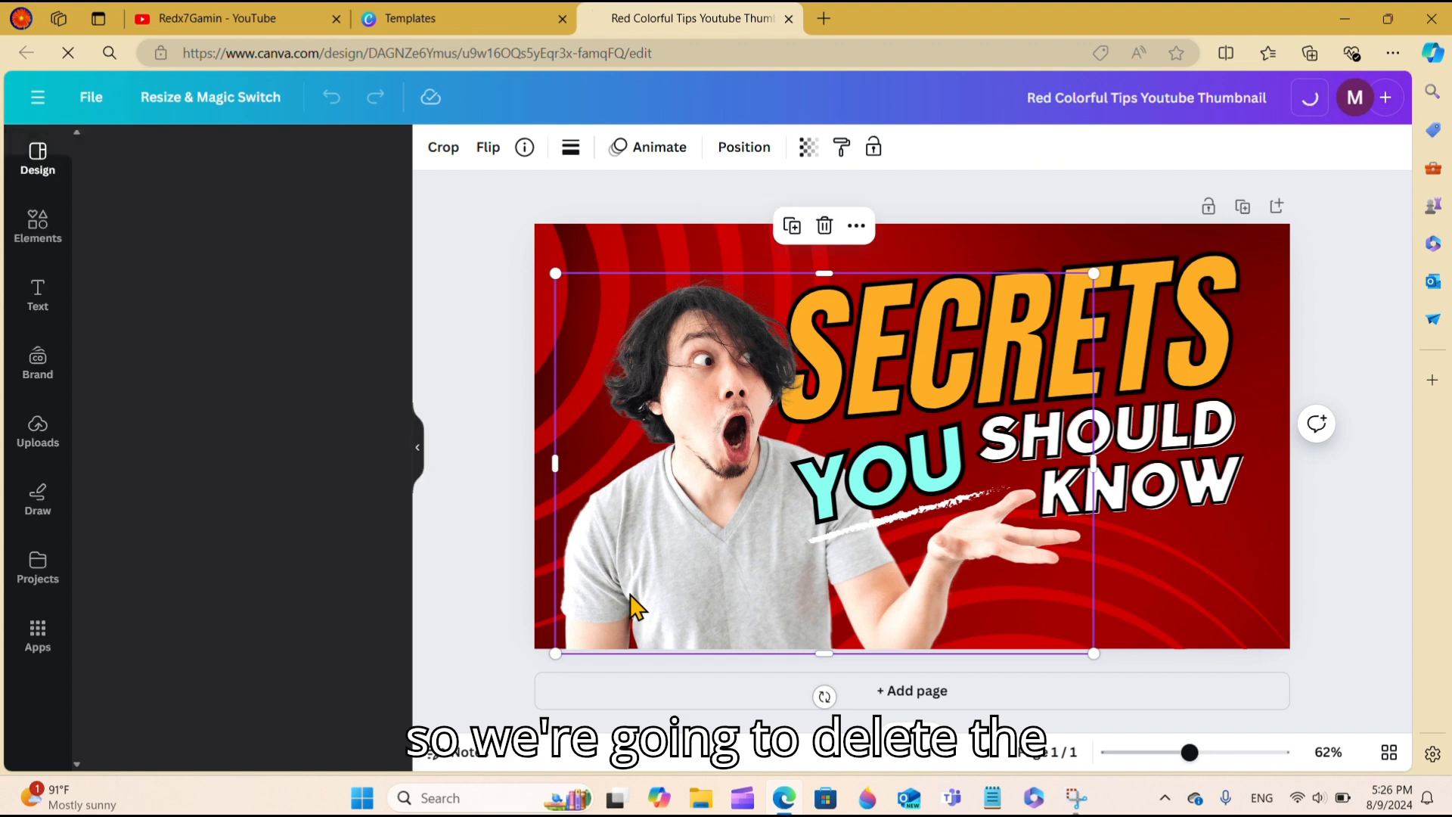
{"action": "key", "text": "Delete"}
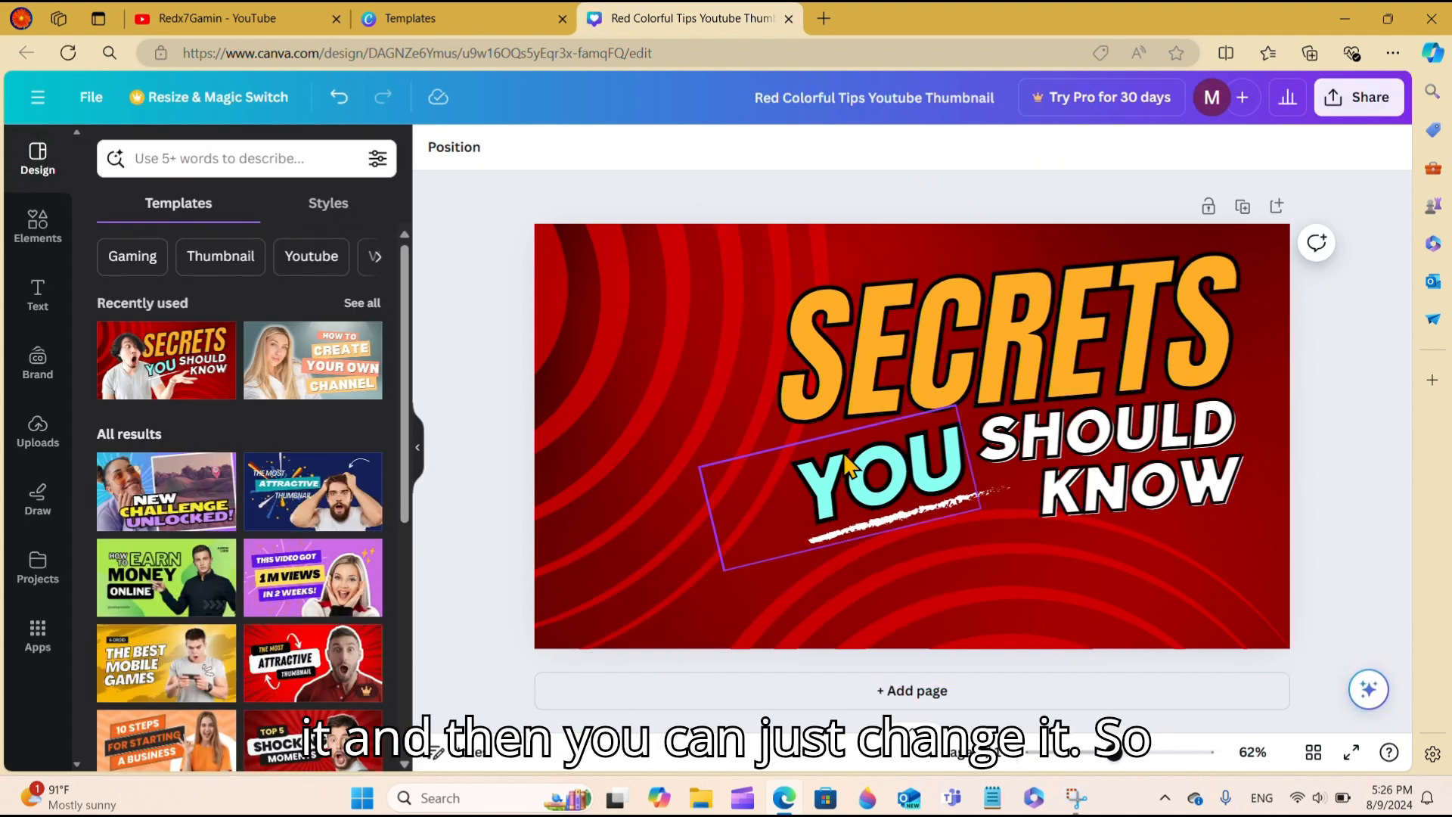
{"action": "left_click", "coordinate": [987, 442]}
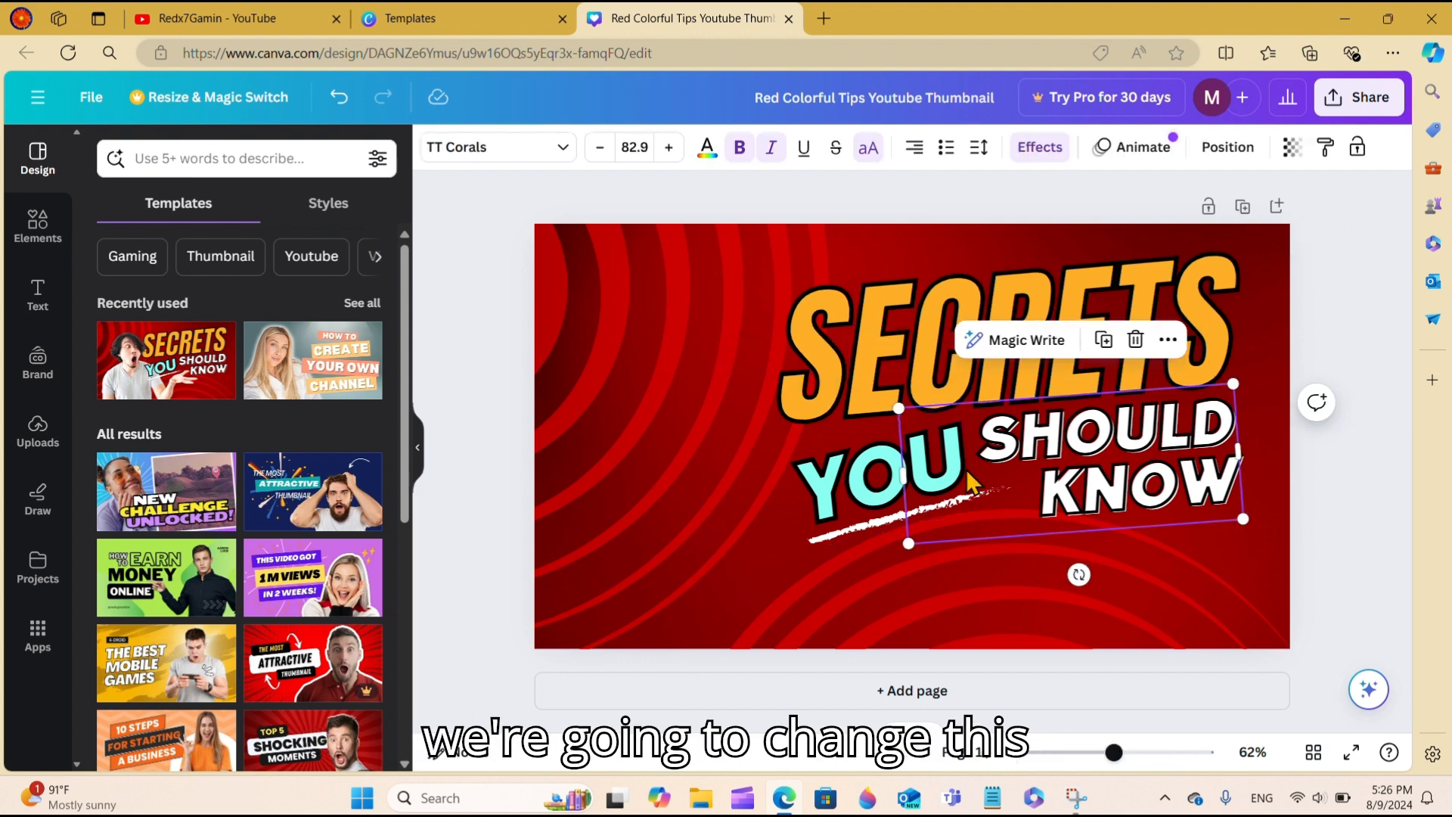
{"action": "left_click", "coordinate": [1234, 332]}
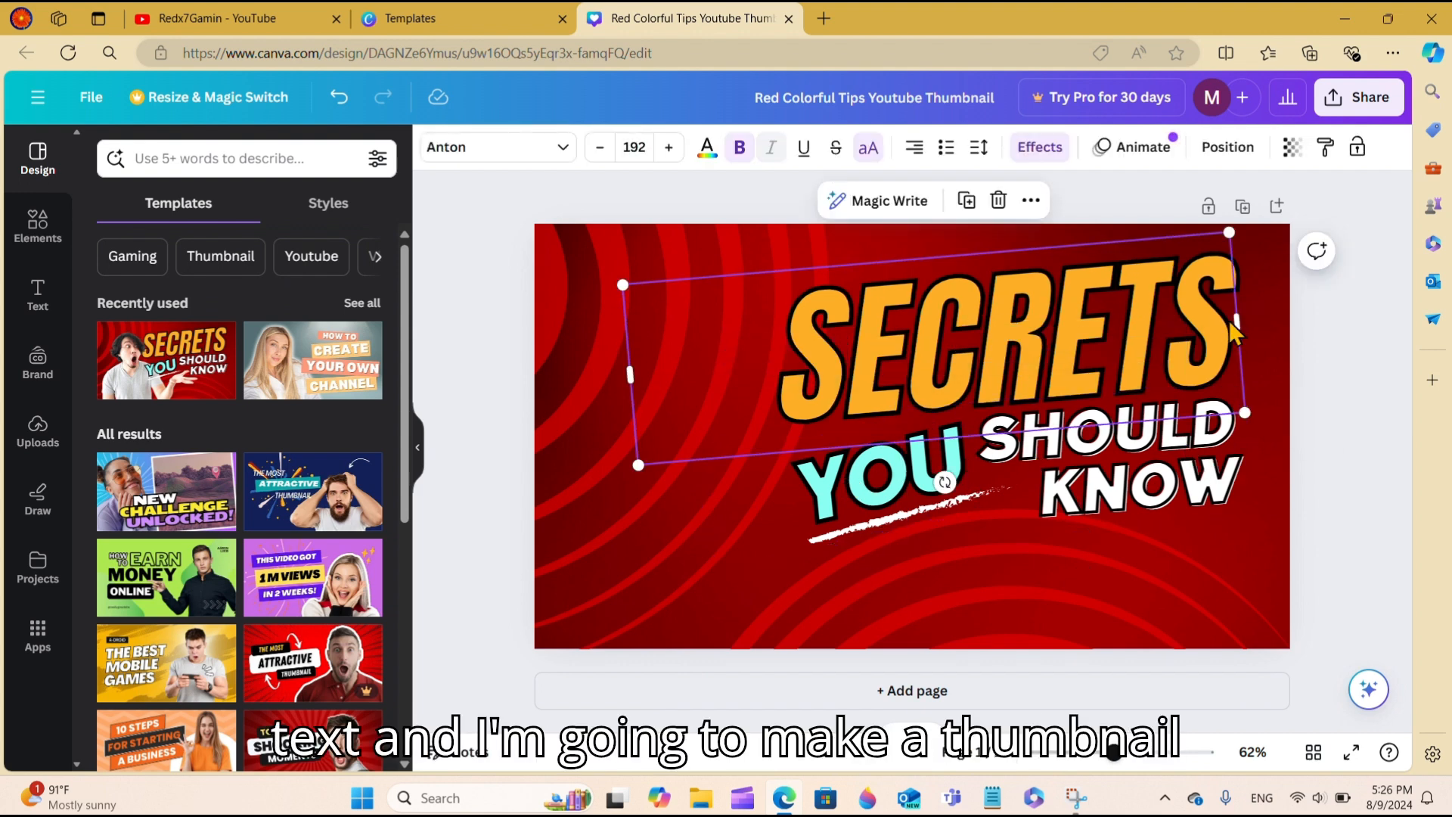
{"action": "double_click", "coordinate": [1235, 336]}
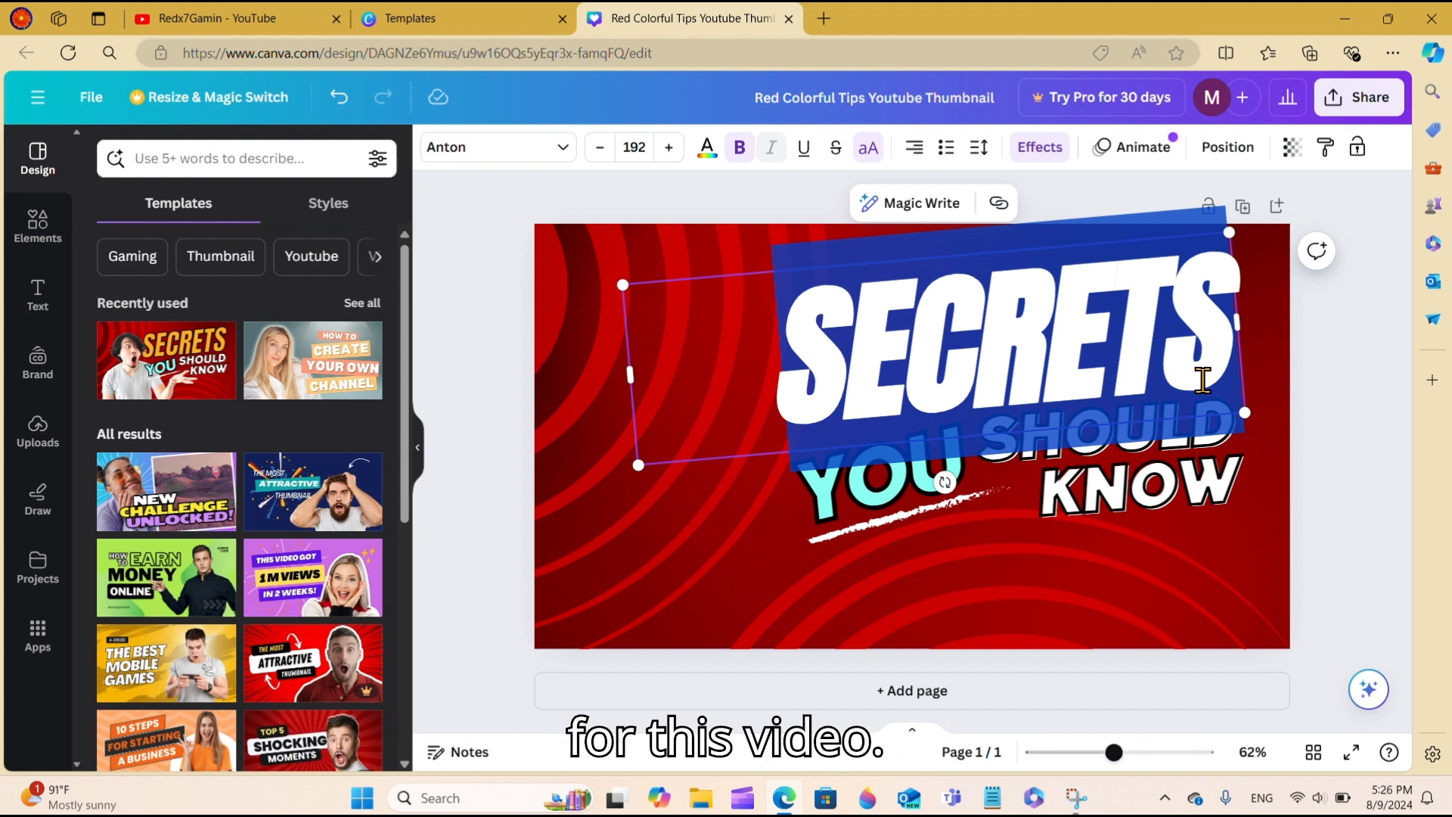
{"action": "type", "text": "HOW"}
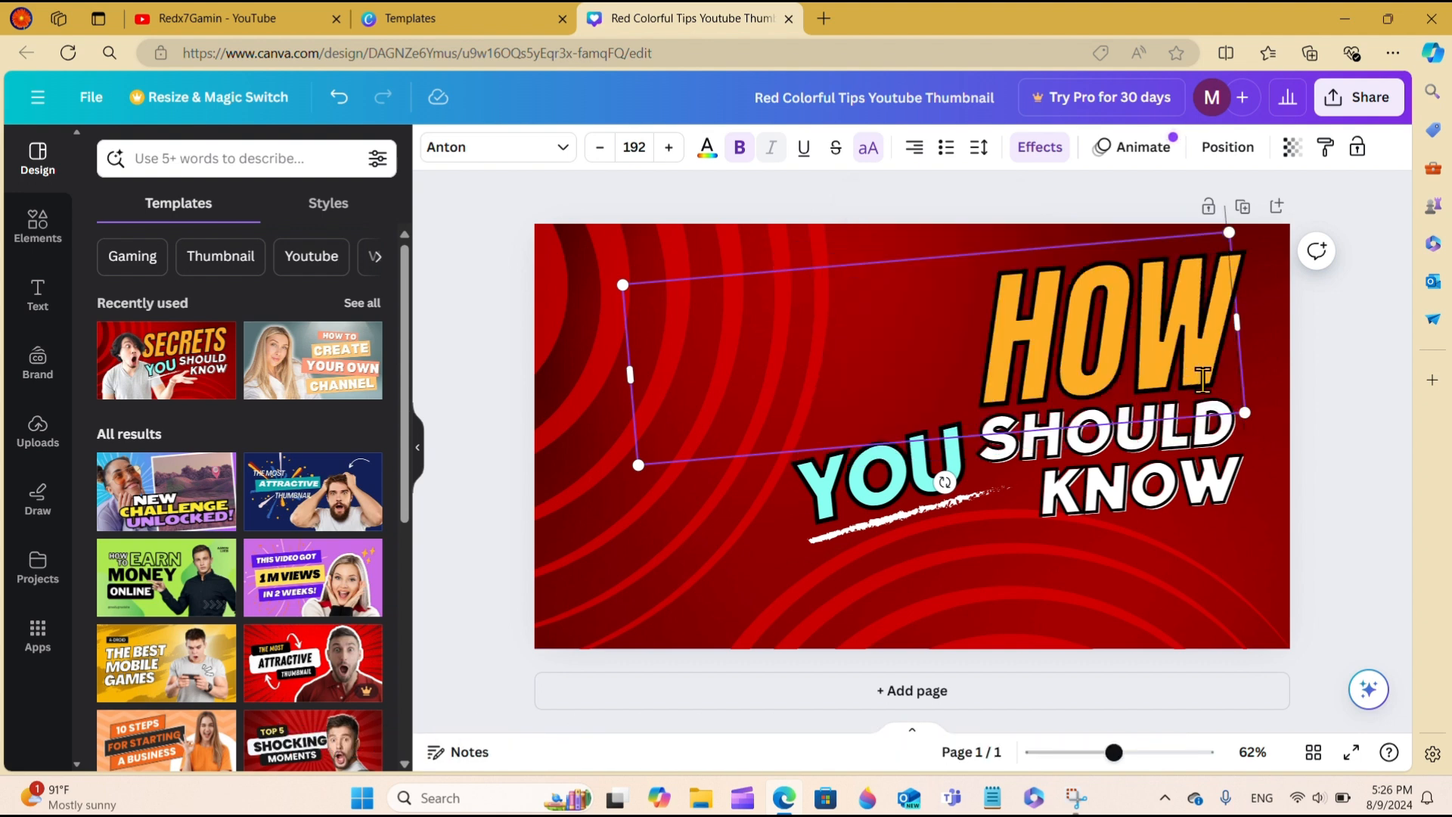
{"action": "type", "text": " TO"}
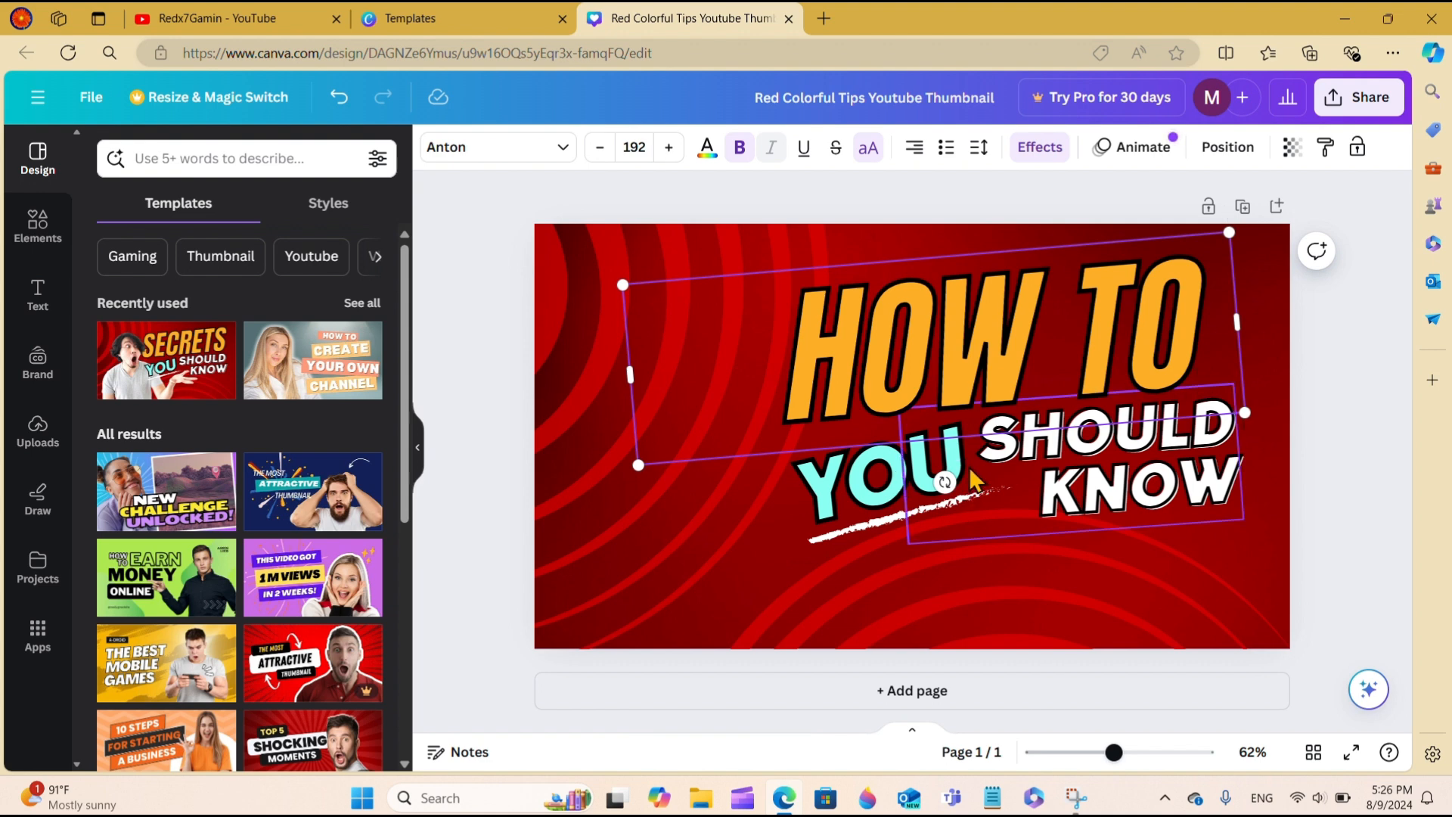
- Replace the word YOU in the turquoise text with "MAKE"
{"action": "left_click", "coordinate": [949, 484]}
{"action": "left_click", "coordinate": [958, 486]}
{"action": "left_click", "coordinate": [841, 502]}
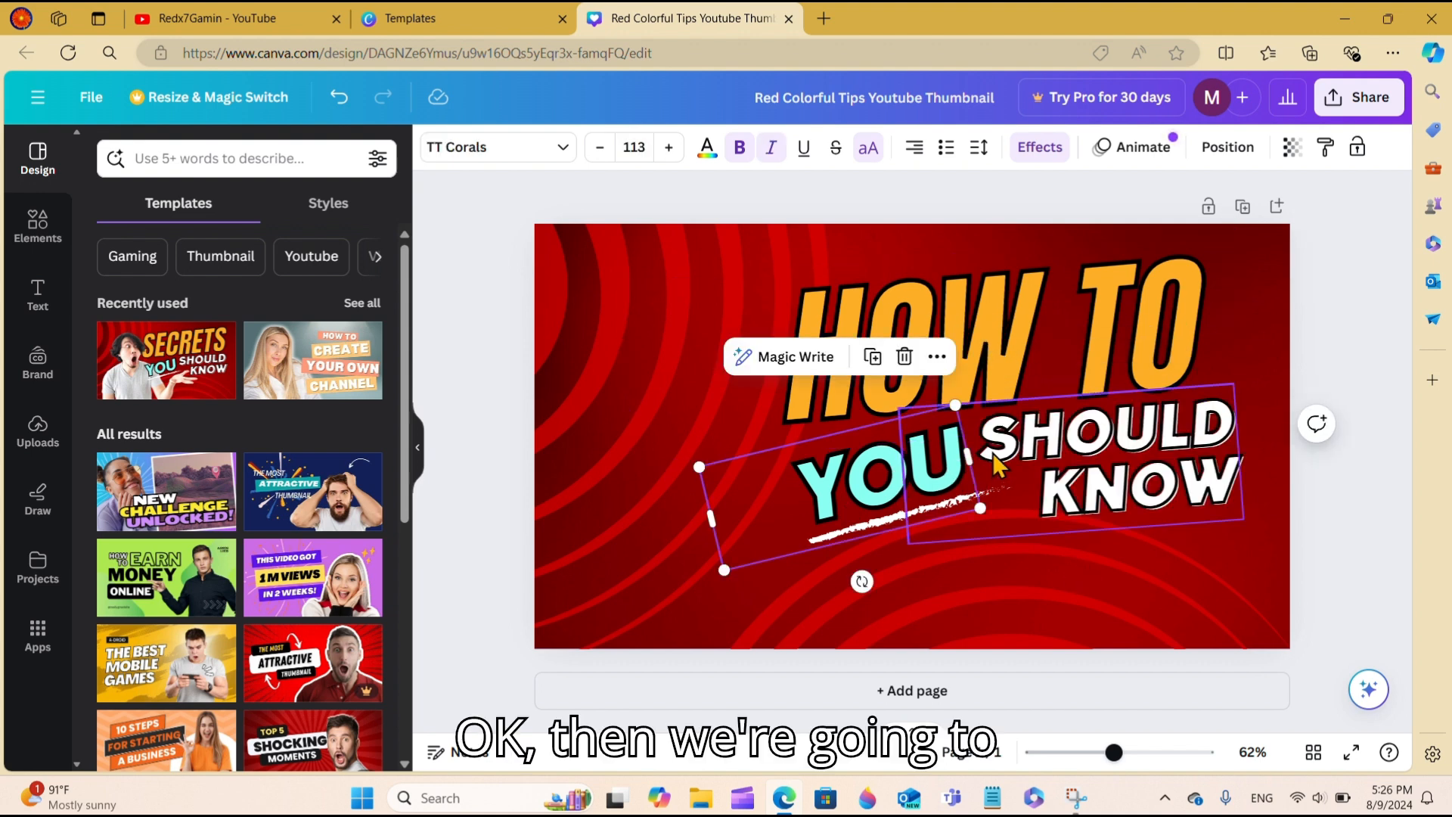
{"action": "left_click", "coordinate": [954, 476]}
{"action": "left_click", "coordinate": [810, 522]}
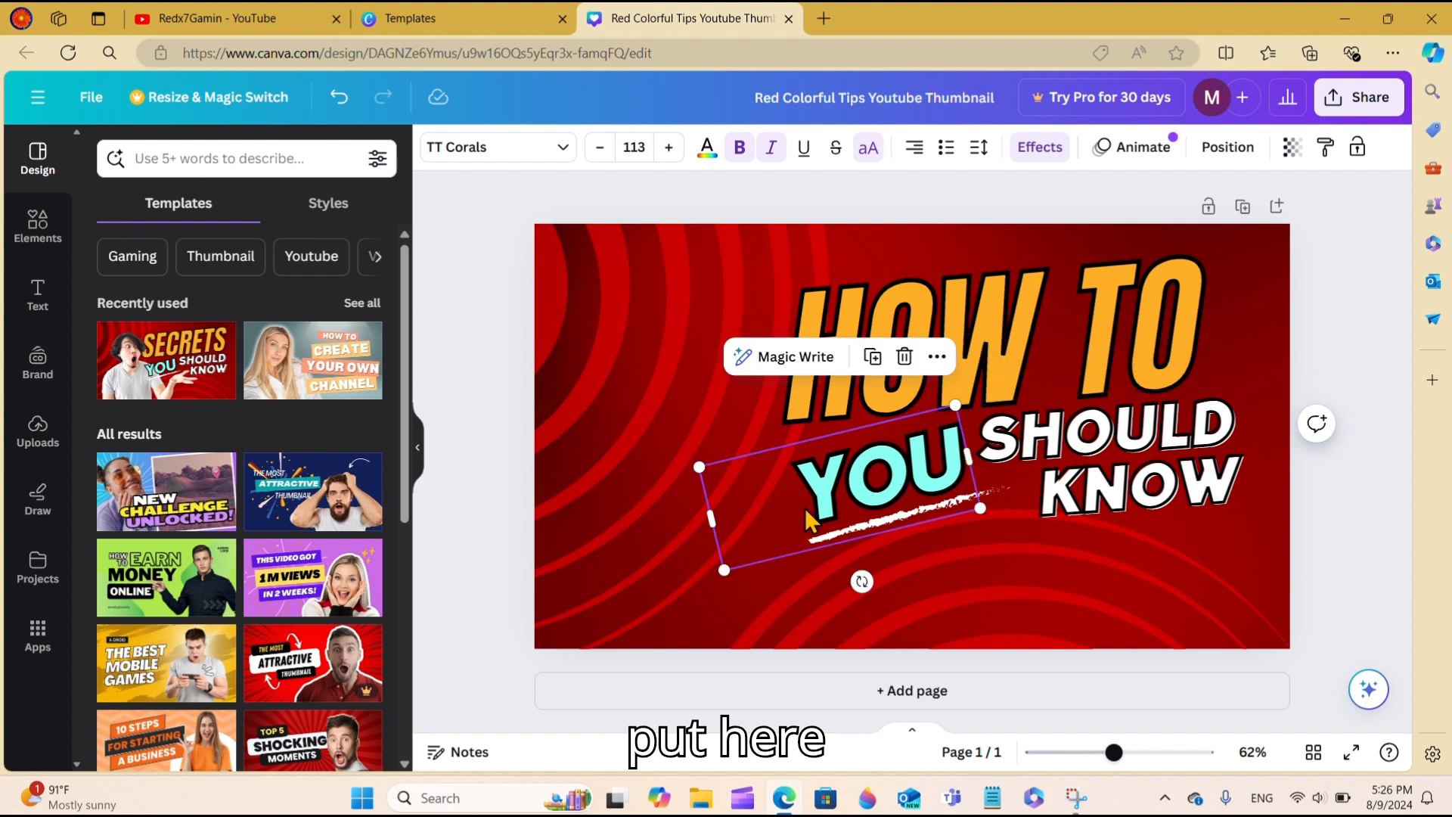
{"action": "left_click", "coordinate": [926, 490]}
{"action": "type", "text": "MAKE"}
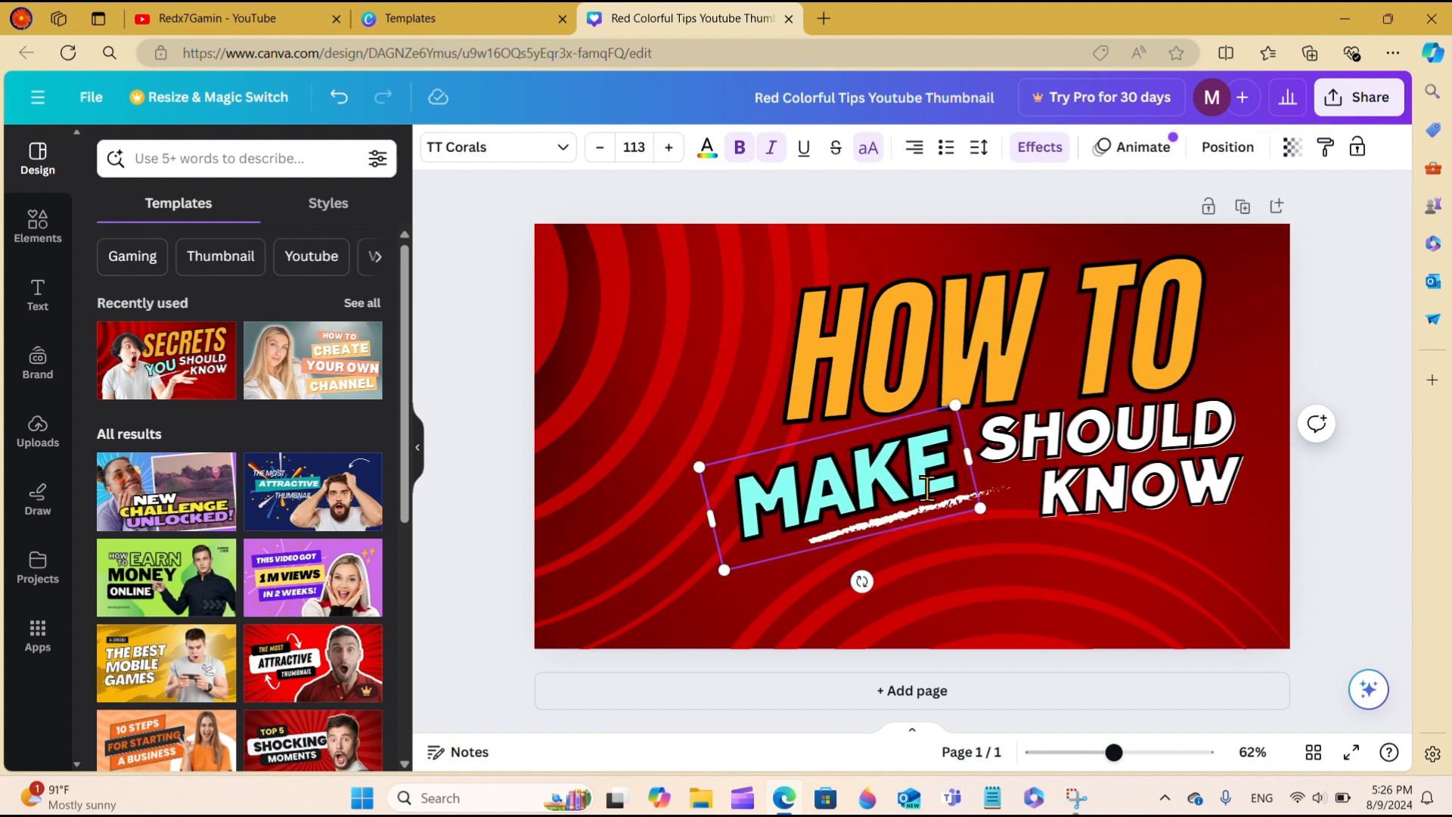
{"action": "type", "text": " A"}
{"action": "key", "text": "BackSpace"}
{"action": "key", "text": "BackSpace"}
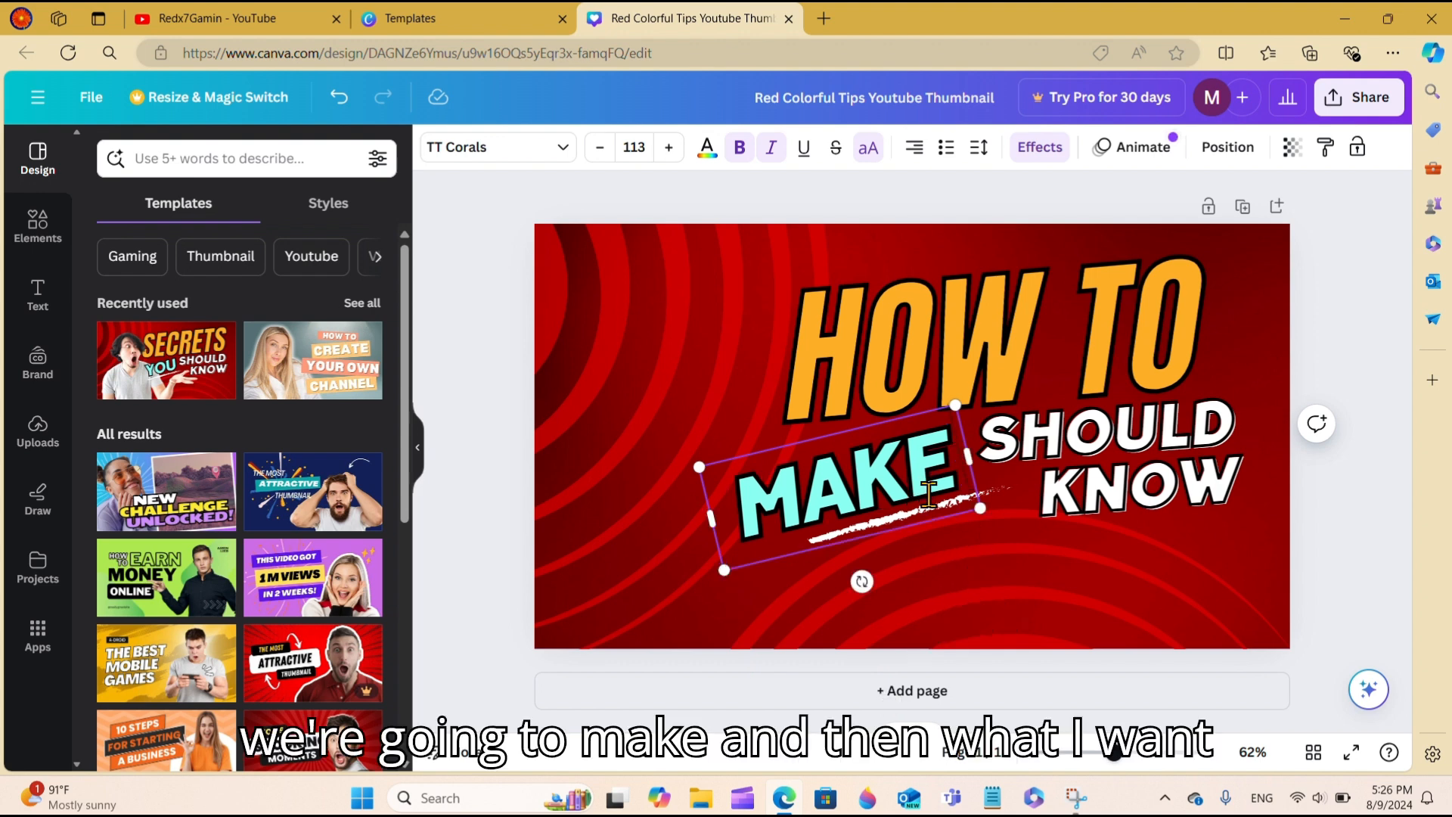
- Move the white brush-stroke underline so it sits beneath the word MAKE
{"action": "left_click", "coordinate": [1377, 558]}
{"action": "left_click", "coordinate": [847, 531]}
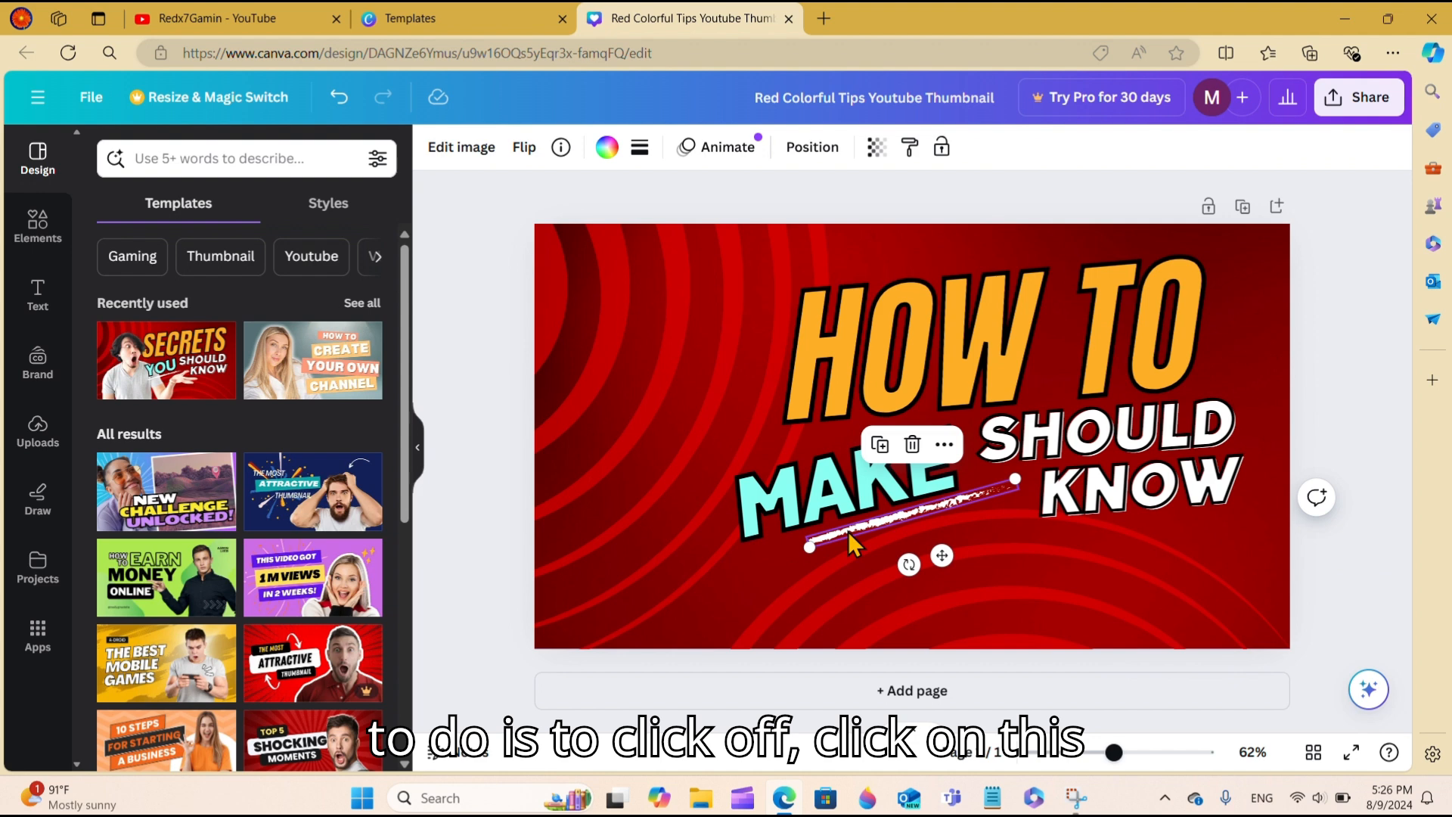
{"action": "left_click_drag", "start_coordinate": [847, 531], "coordinate": [793, 553]}
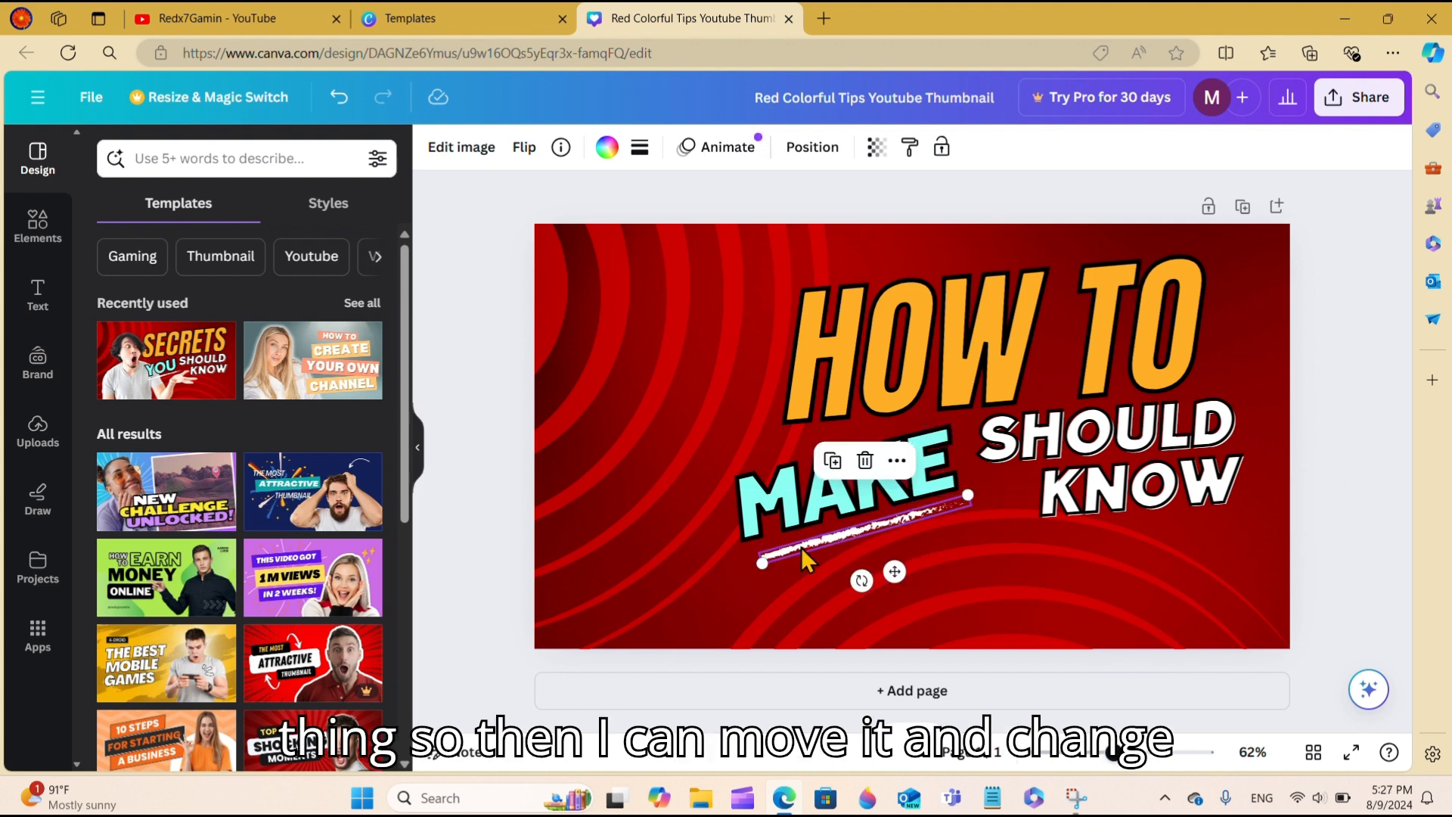
- Recolor the brush-stroke underline beneath MAKE to yellow, #FFF500
{"action": "left_click", "coordinate": [607, 147]}
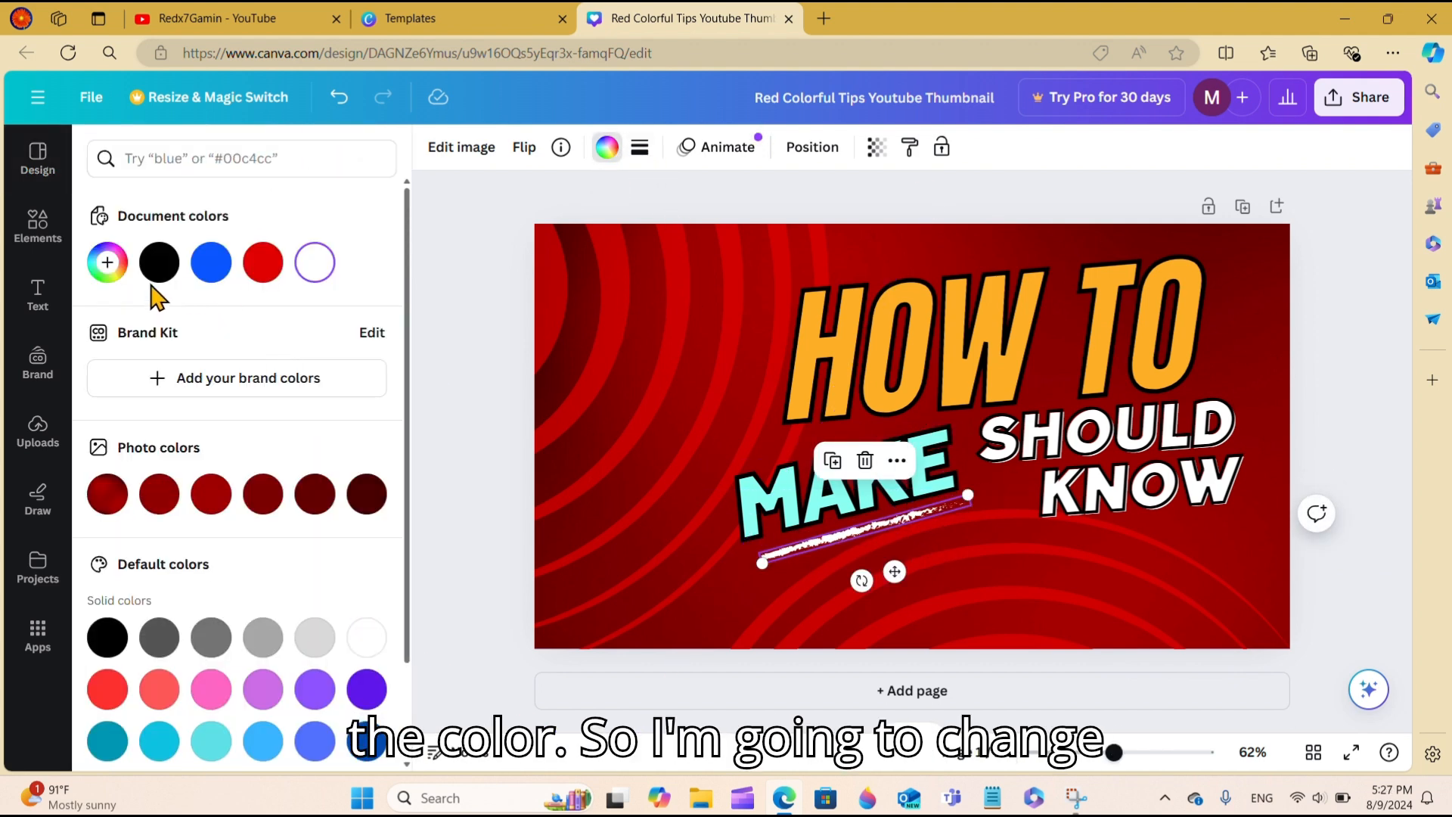
{"action": "left_click", "coordinate": [108, 262]}
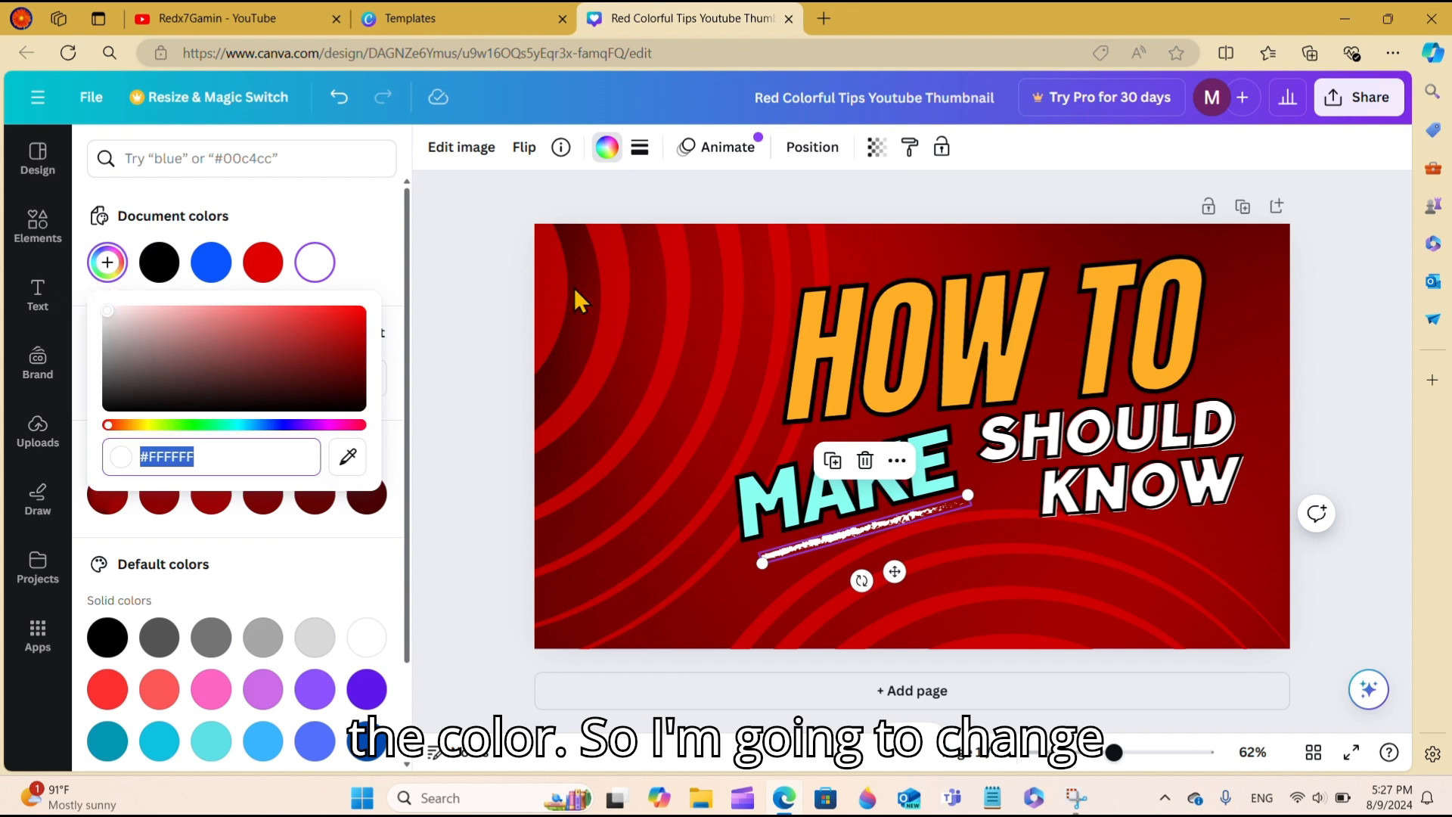
{"action": "left_click", "coordinate": [131, 425]}
{"action": "left_click", "coordinate": [149, 425]}
{"action": "mouse_move", "coordinate": [207, 379]}
{"action": "left_mouse_down"}
{"action": "mouse_move", "coordinate": [370, 313]}
{"action": "mouse_move", "coordinate": [275, 328]}
{"action": "mouse_move", "coordinate": [340, 310]}
{"action": "left_mouse_up"}
{"action": "left_click", "coordinate": [663, 455]}
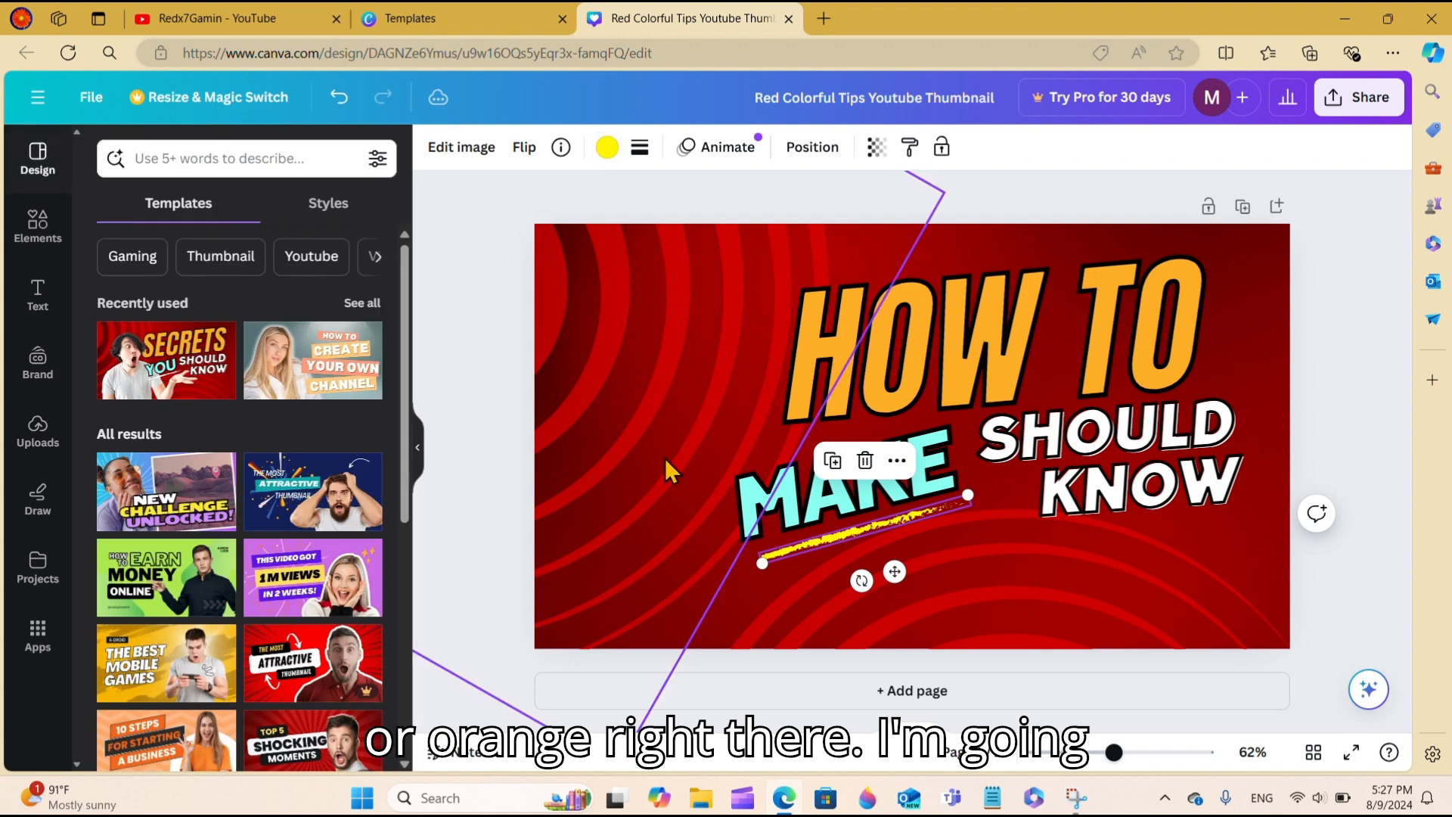
- Recolor the upper-left ring pattern to orange, #FF6B00, using a custom color
{"action": "left_click", "coordinate": [657, 452]}
{"action": "left_click", "coordinate": [634, 579]}
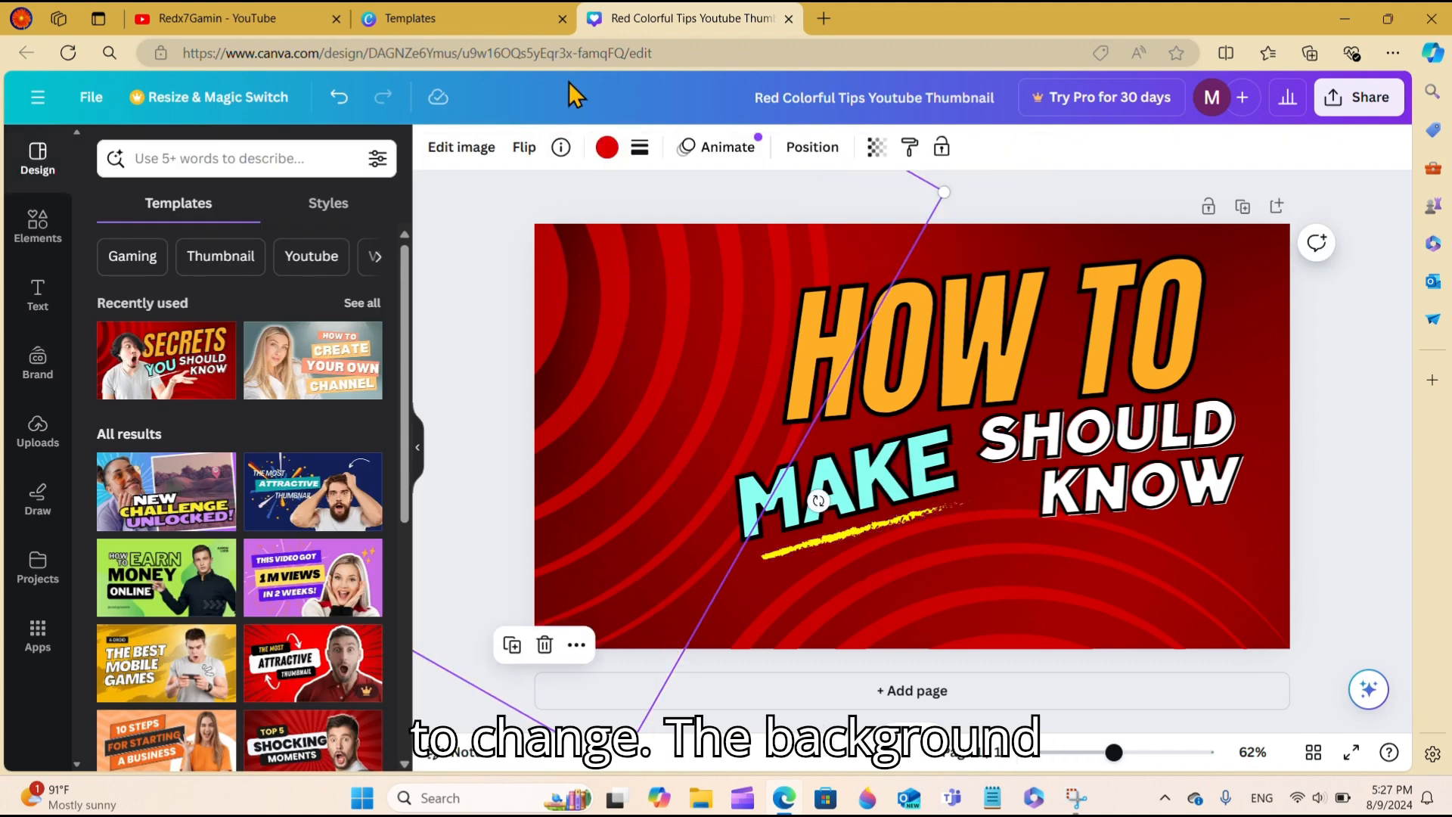
{"action": "left_click", "coordinate": [607, 148]}
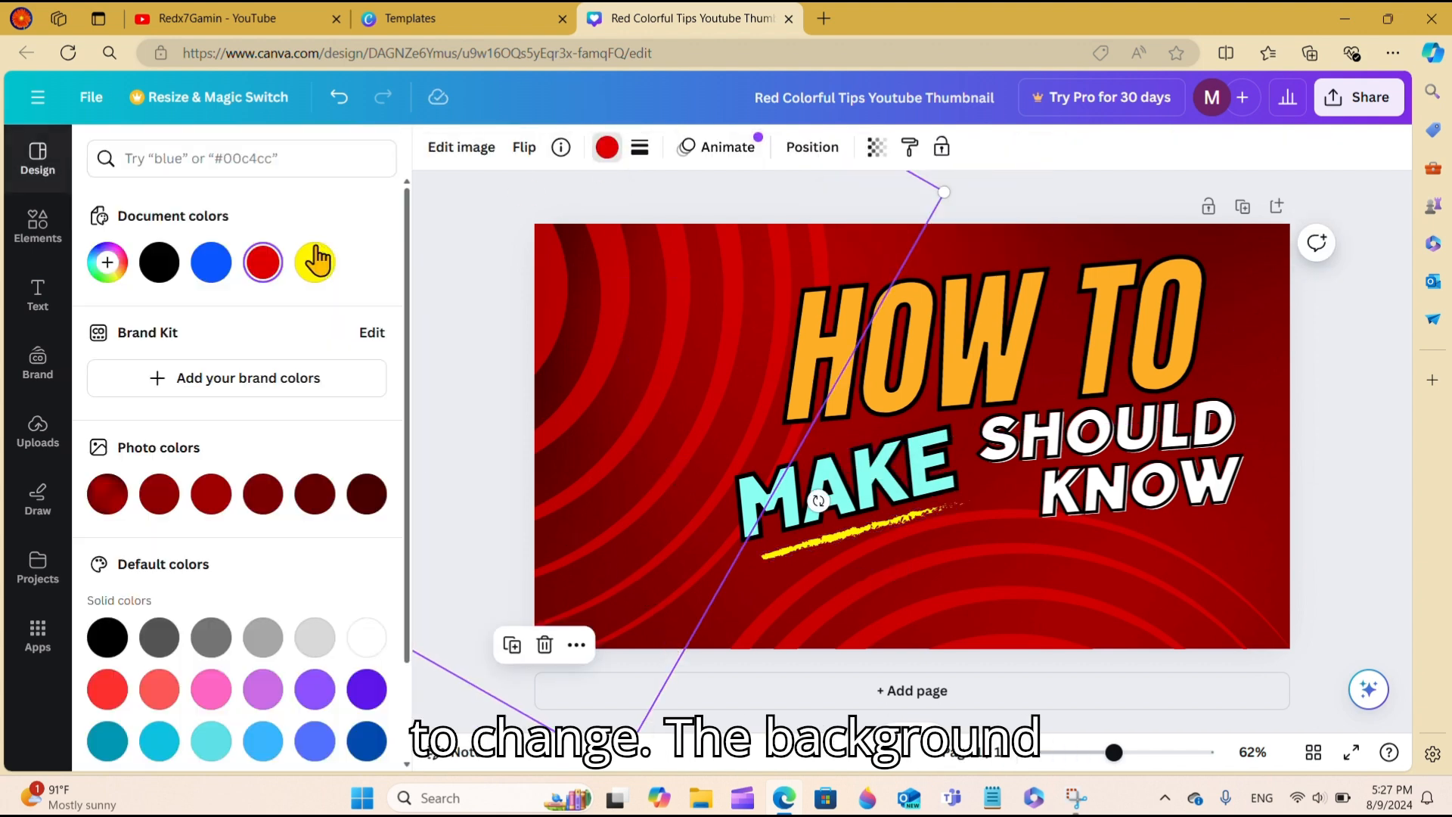
{"action": "left_click", "coordinate": [108, 263]}
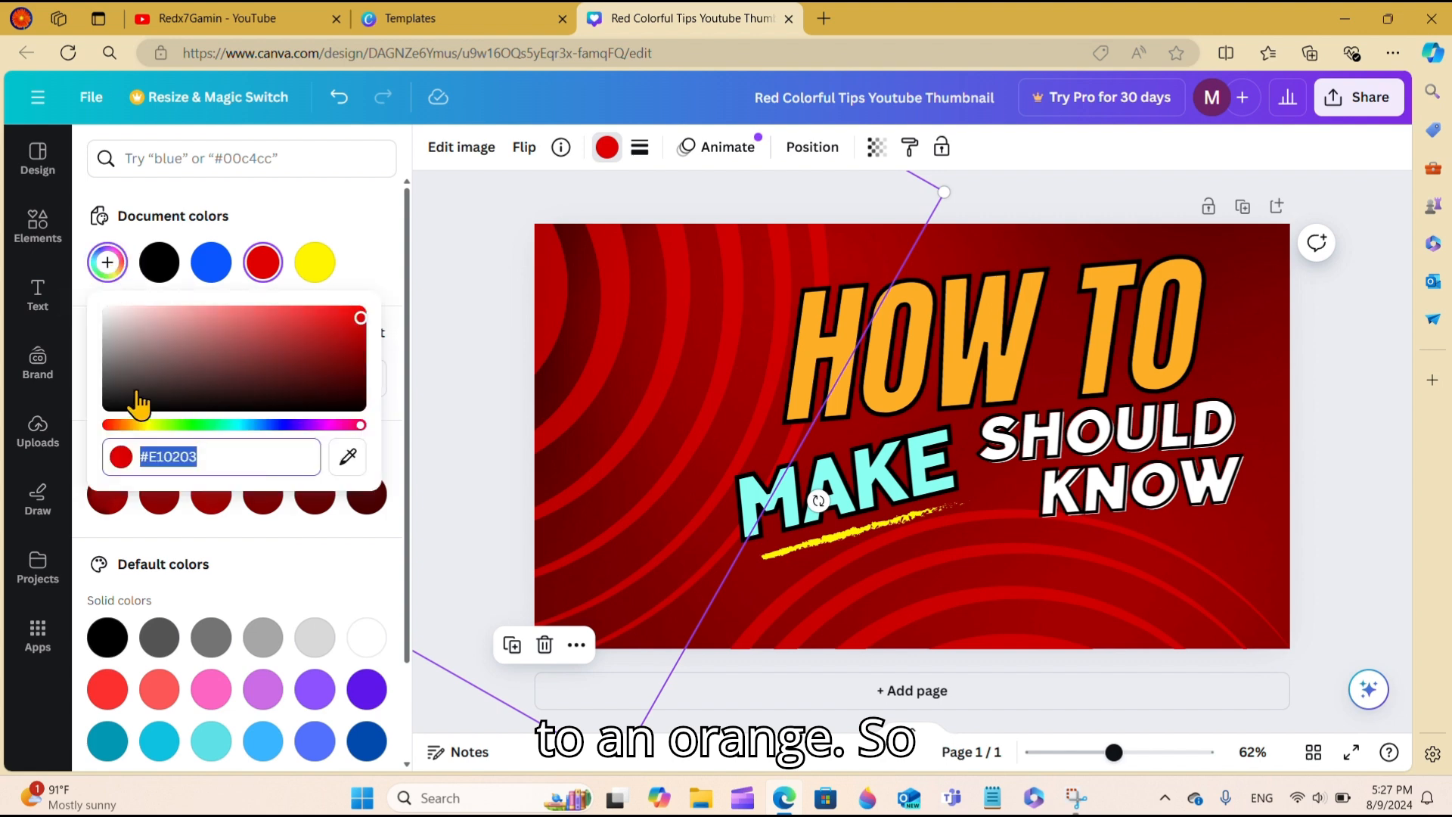
{"action": "left_click", "coordinate": [126, 425]}
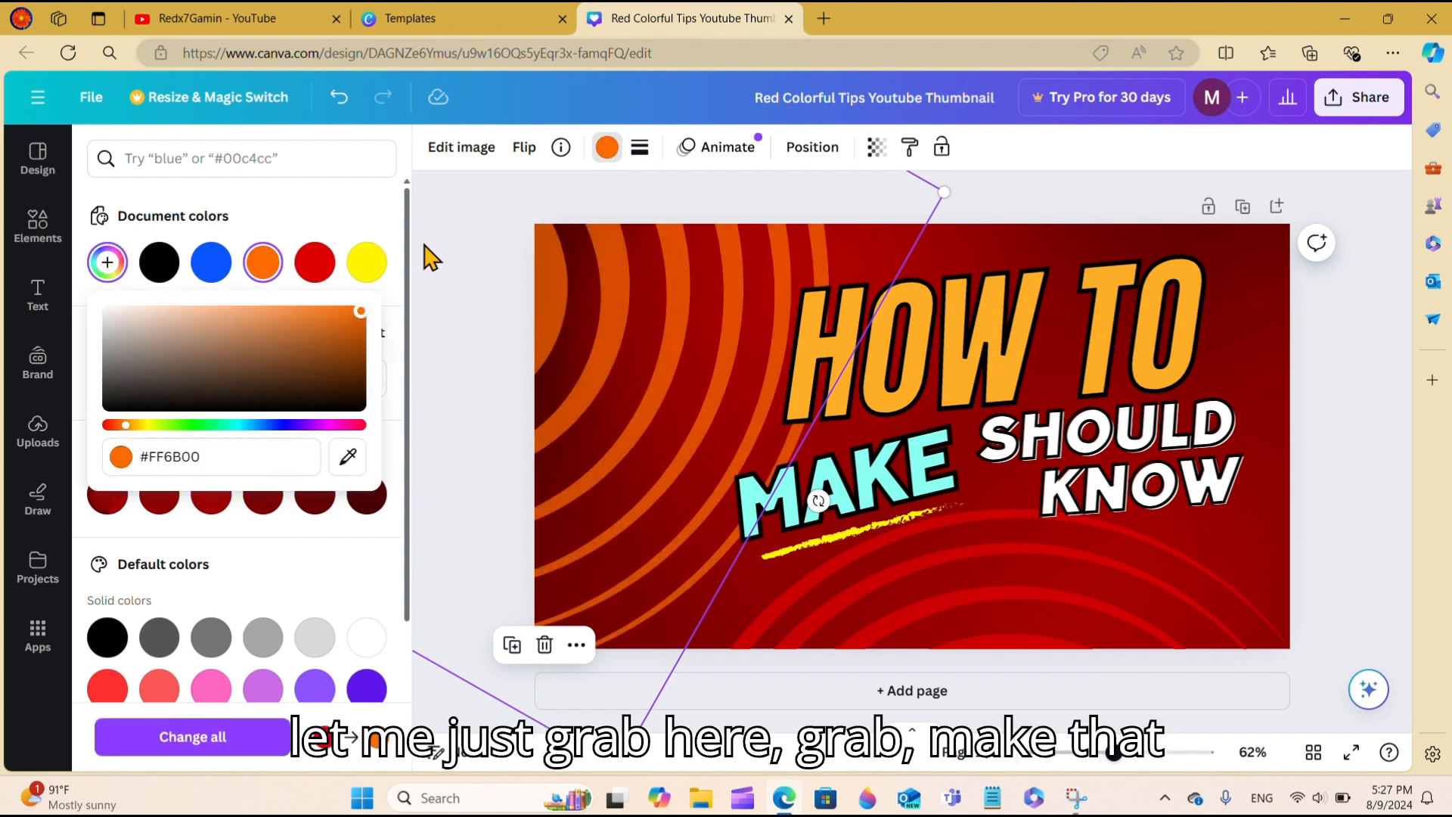
{"action": "left_click", "coordinate": [478, 243]}
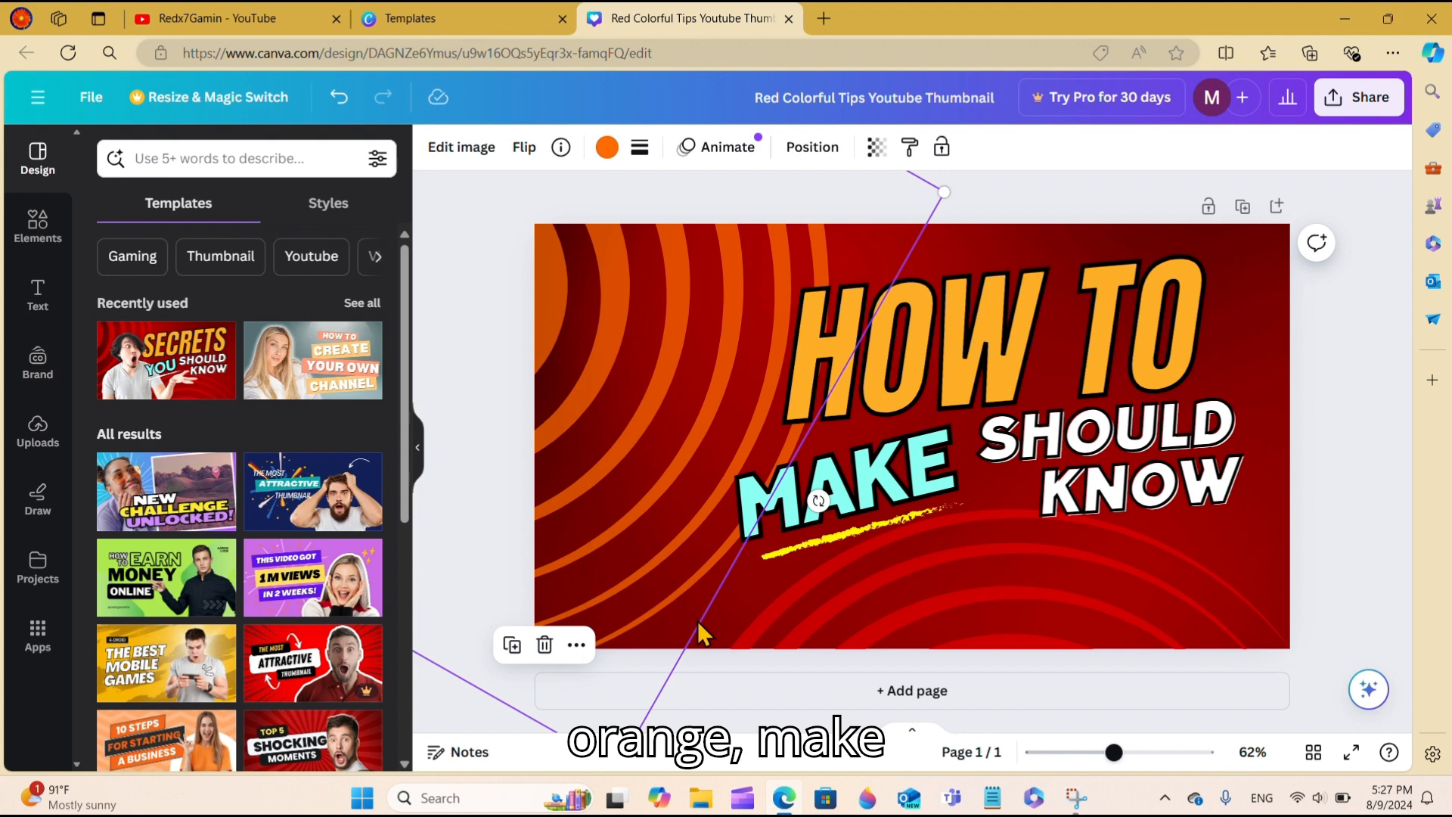
- Set the thumbnail's background to the orange document color #FF6B00
{"action": "left_click", "coordinate": [704, 626]}
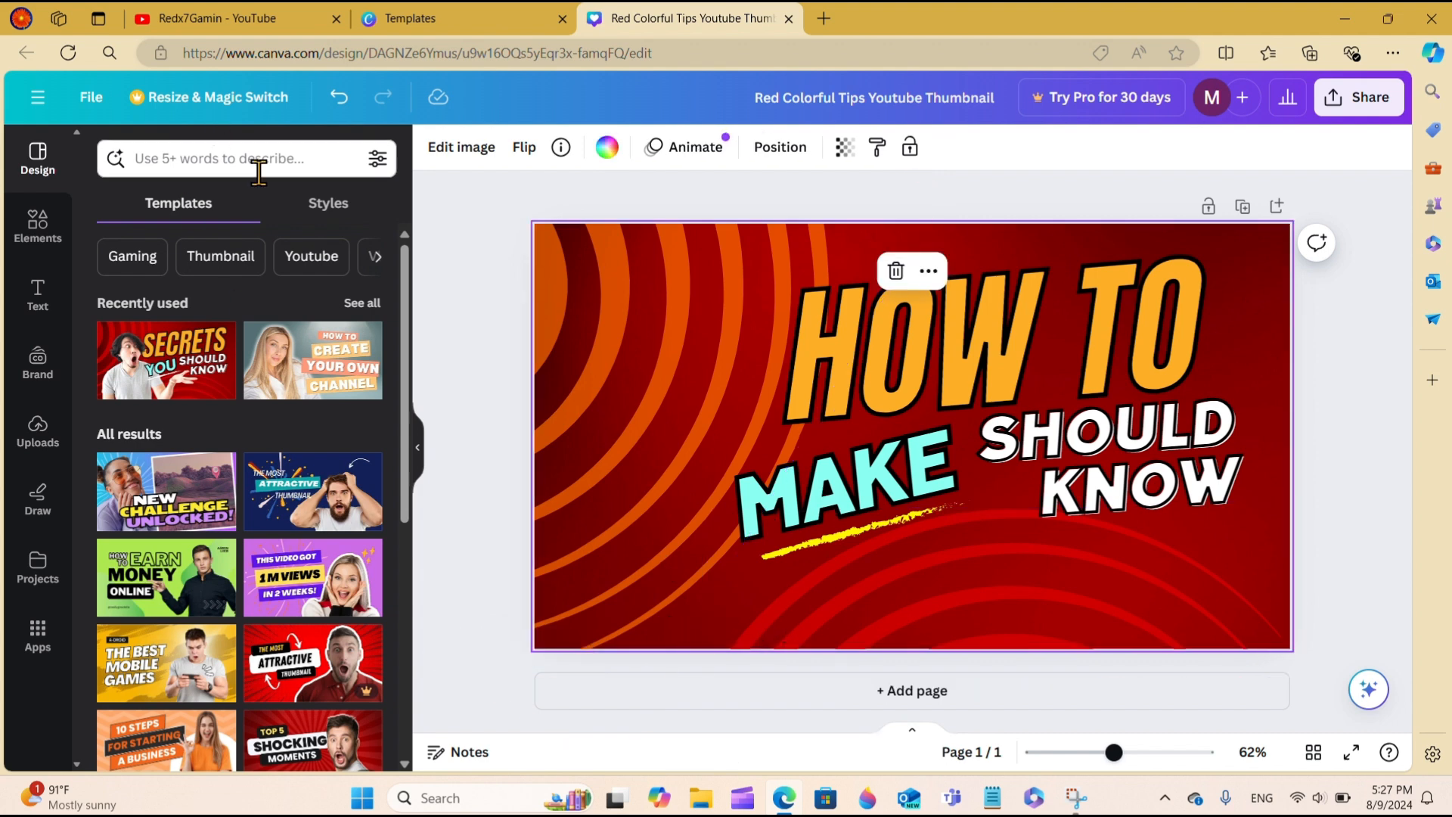
{"action": "left_click", "coordinate": [606, 149]}
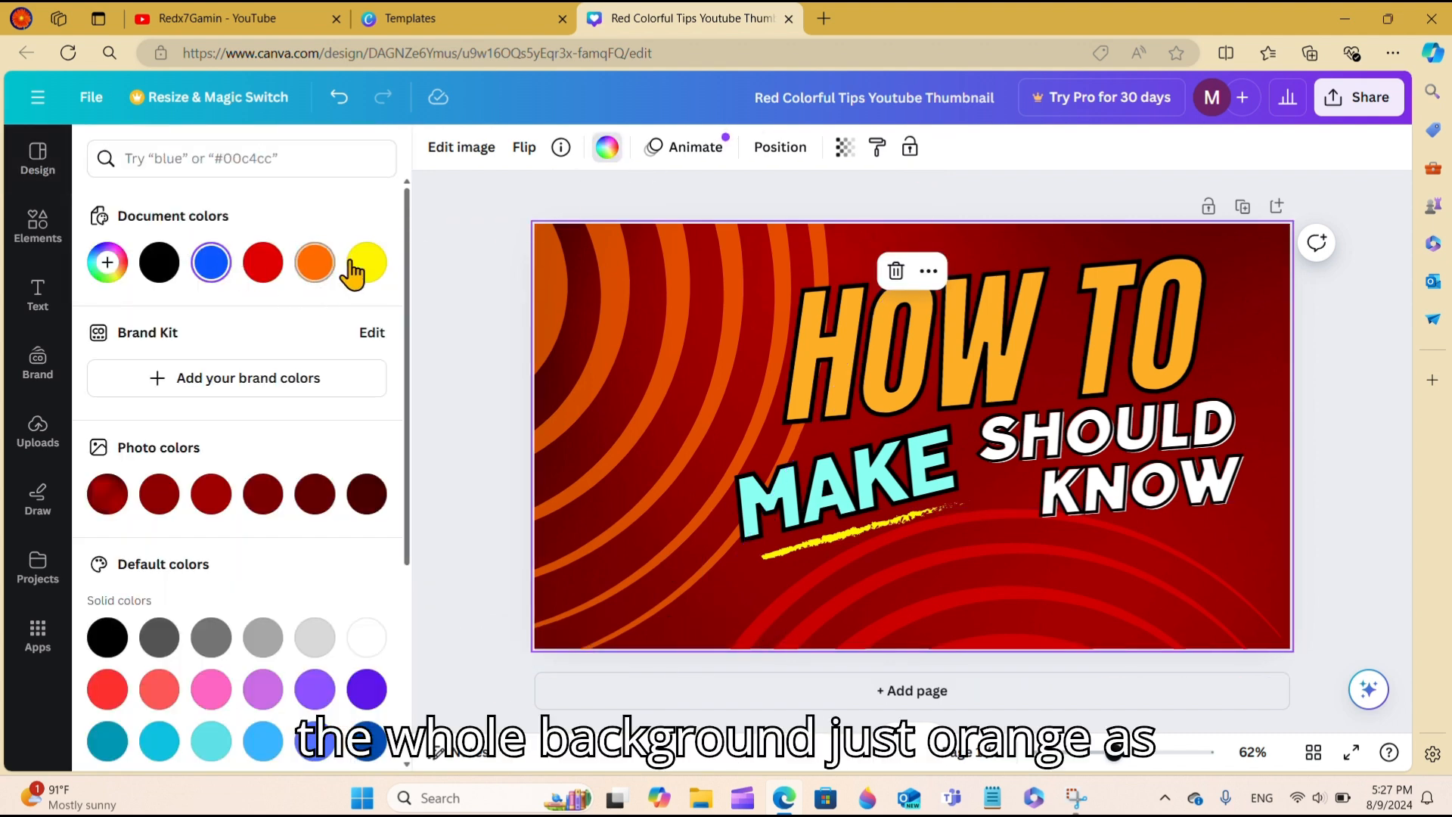
{"action": "left_click", "coordinate": [316, 275]}
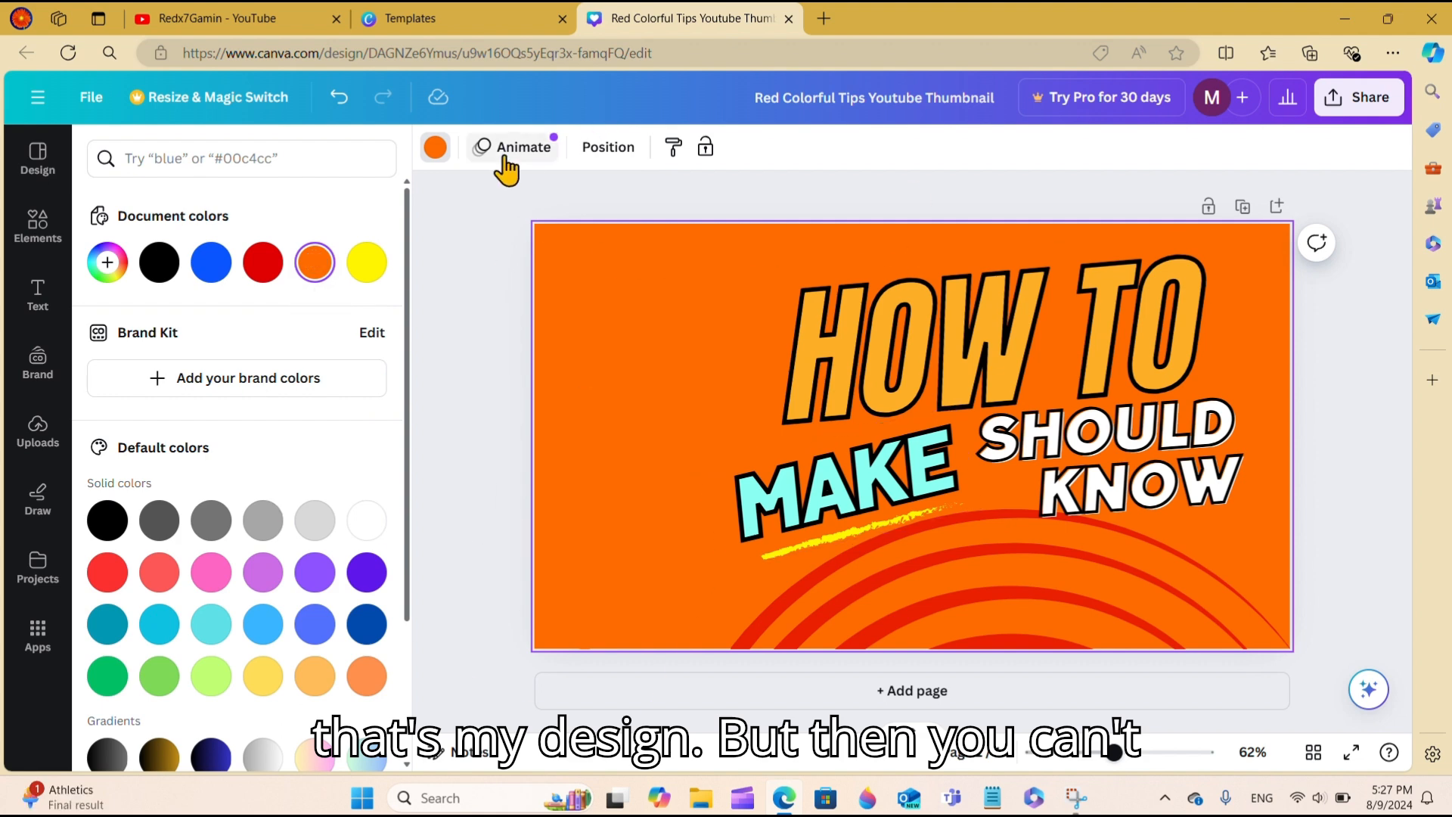
- Recolor both ring patterns, upper-left and lower-right, to the yellow document color #FFF500
{"action": "left_click", "coordinate": [706, 338]}
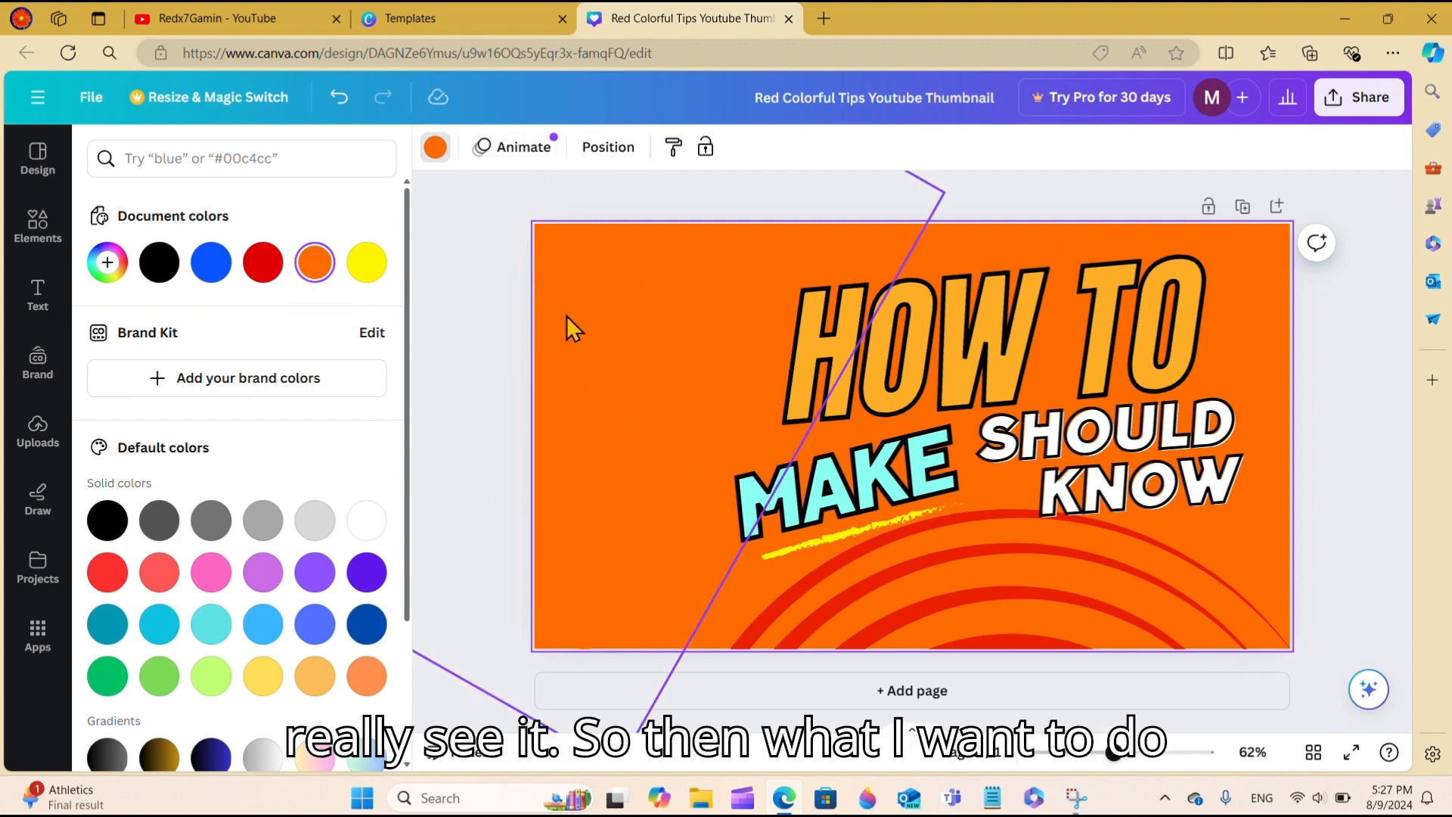
{"action": "left_click", "coordinate": [356, 268]}
{"action": "left_click", "coordinate": [903, 654]}
{"action": "left_click", "coordinate": [366, 261]}
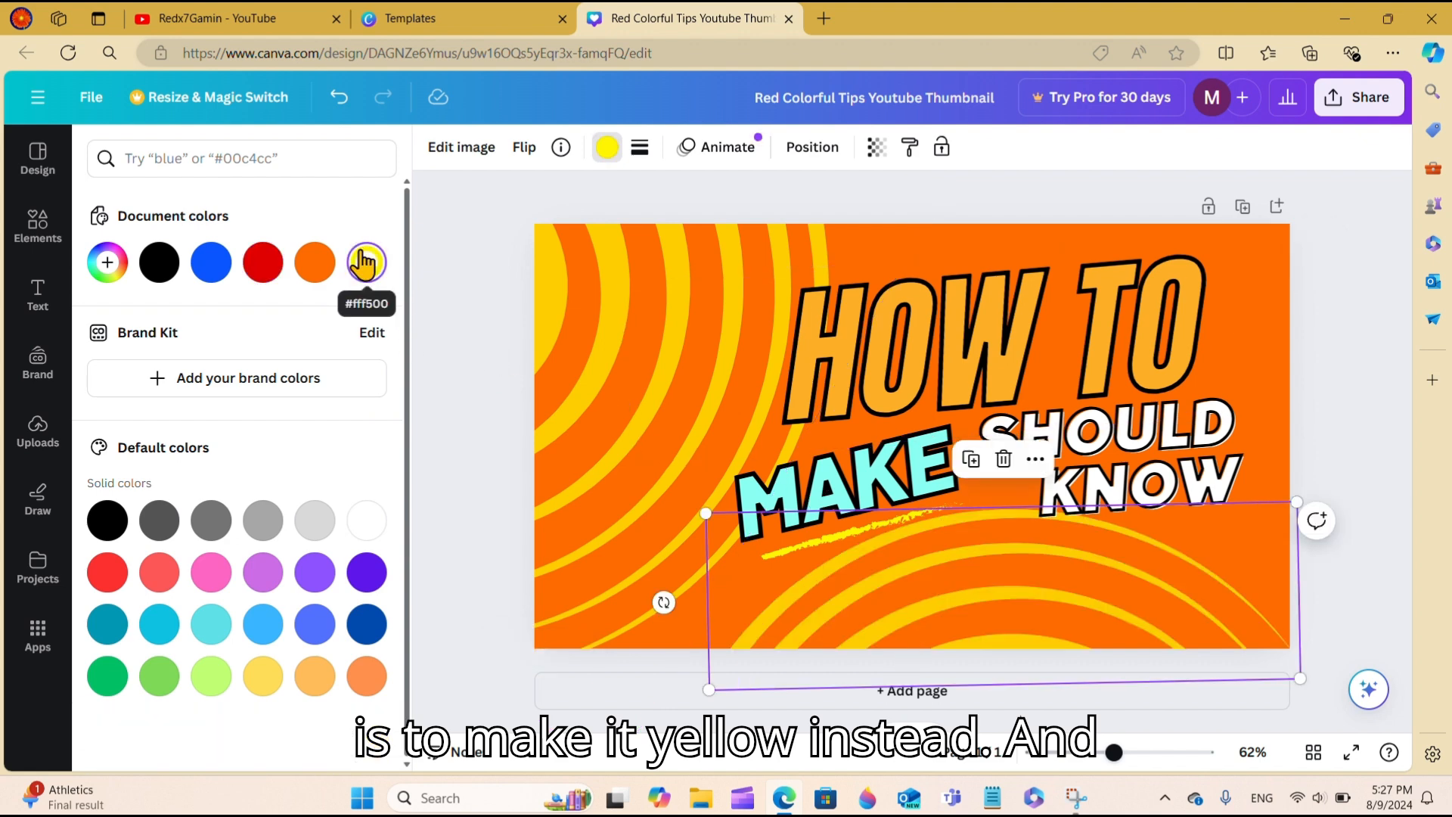
{"action": "left_click", "coordinate": [479, 492]}
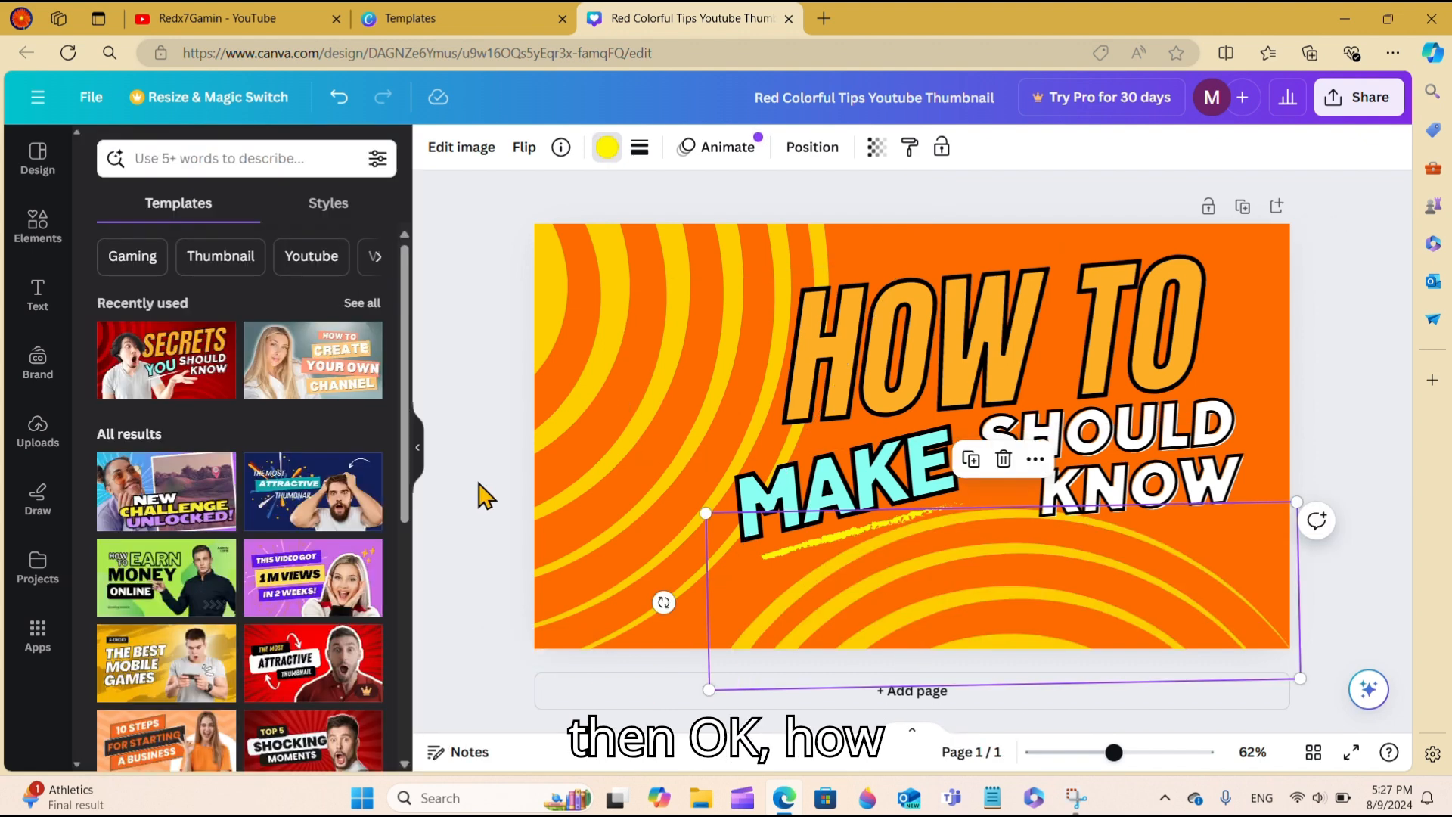
- Replace the SHOULD KNOW text with "A THUMBNAIL"
{"action": "left_click", "coordinate": [1161, 433]}
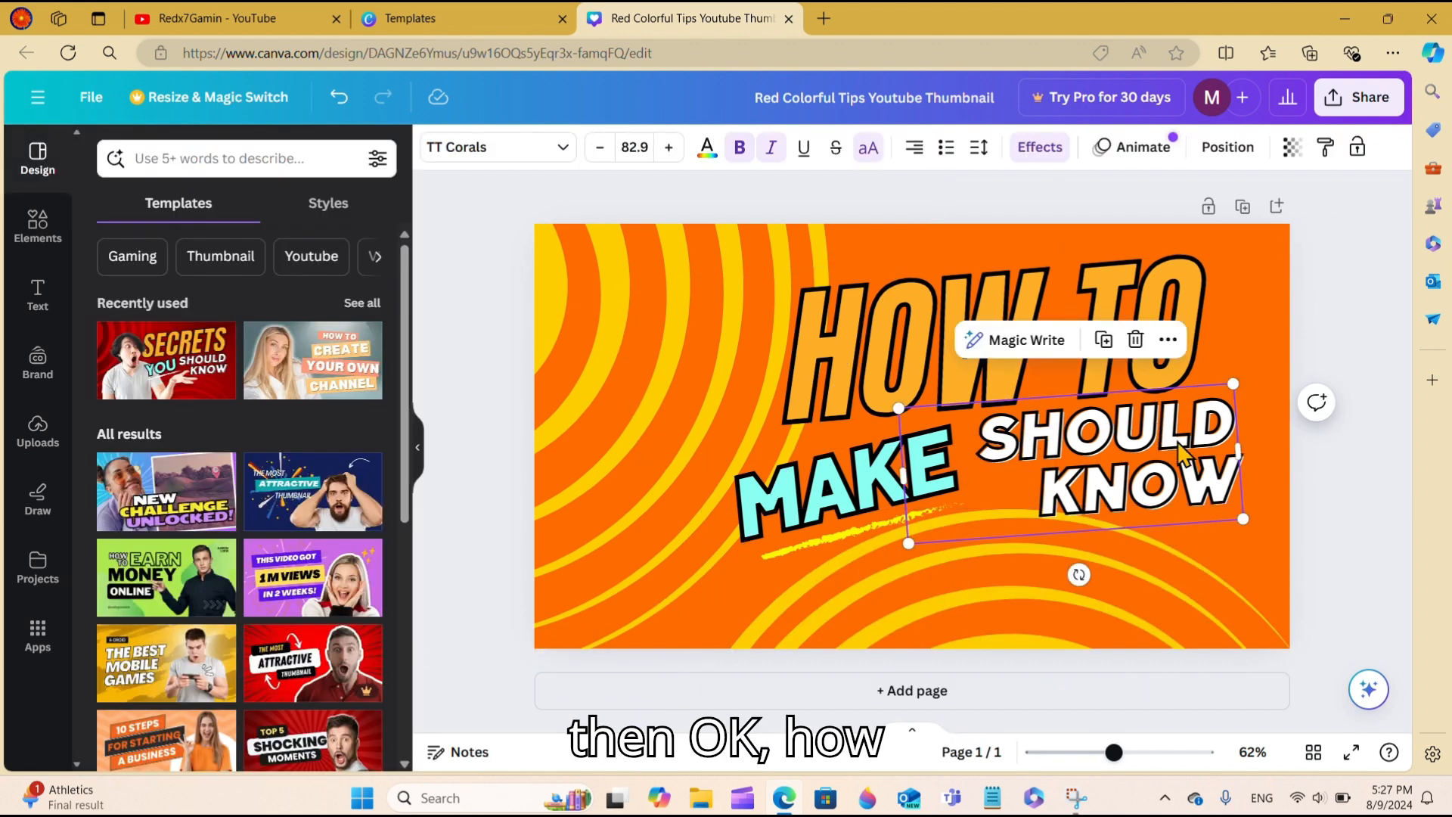
{"action": "double_click", "coordinate": [1236, 498]}
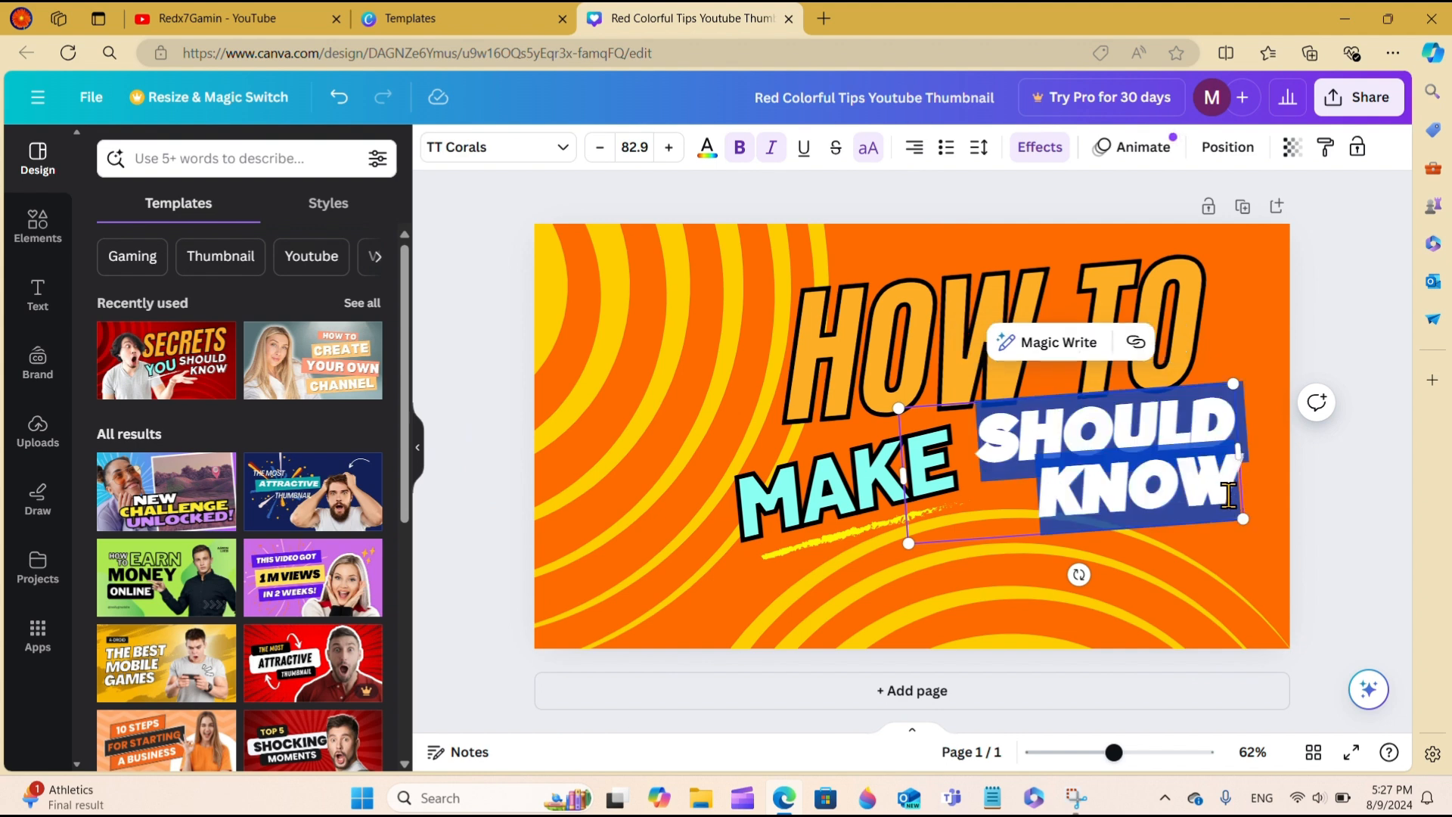
{"action": "type", "text": "A"}
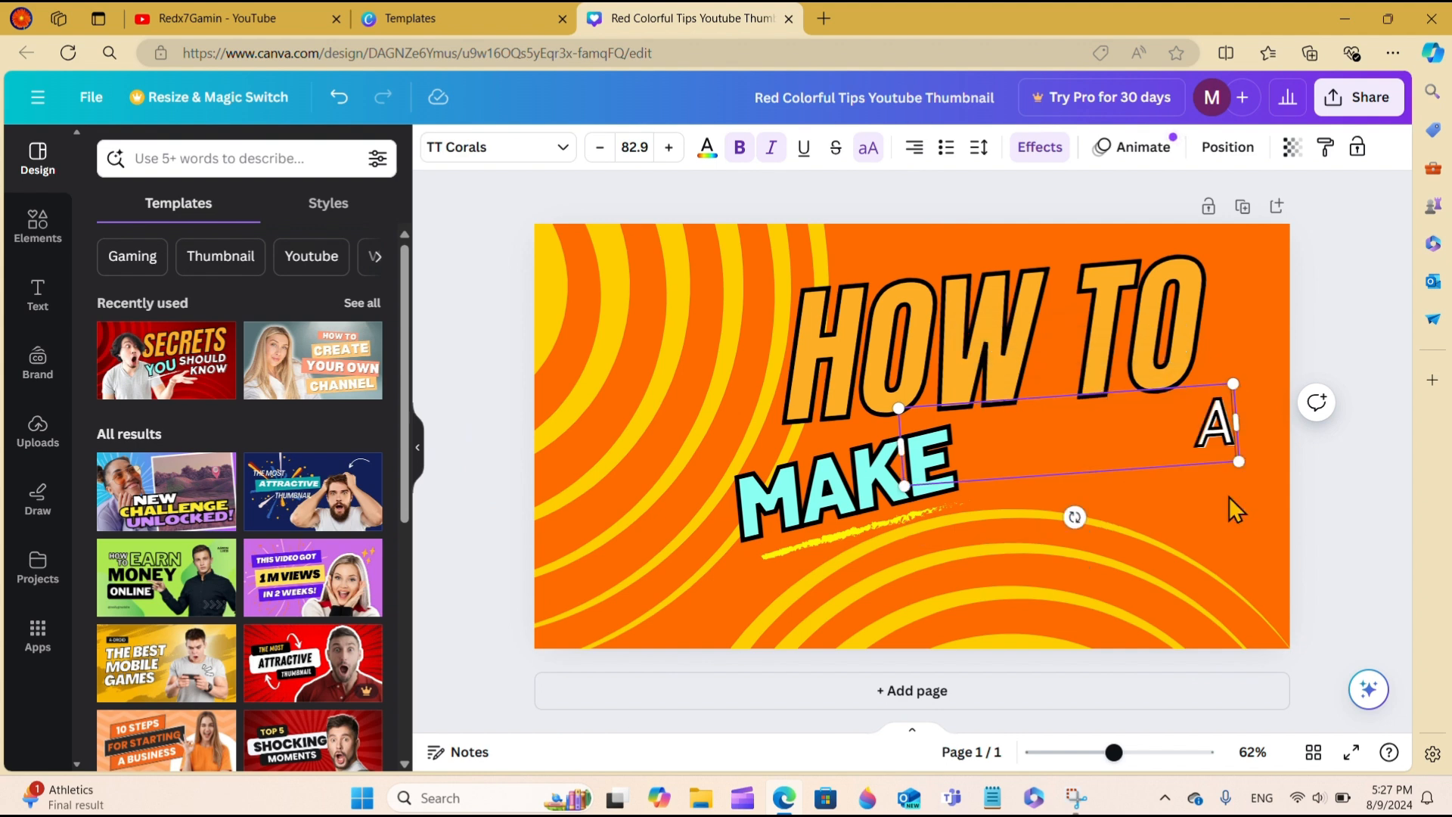
{"action": "type", "text": "THUMBNAIL"}
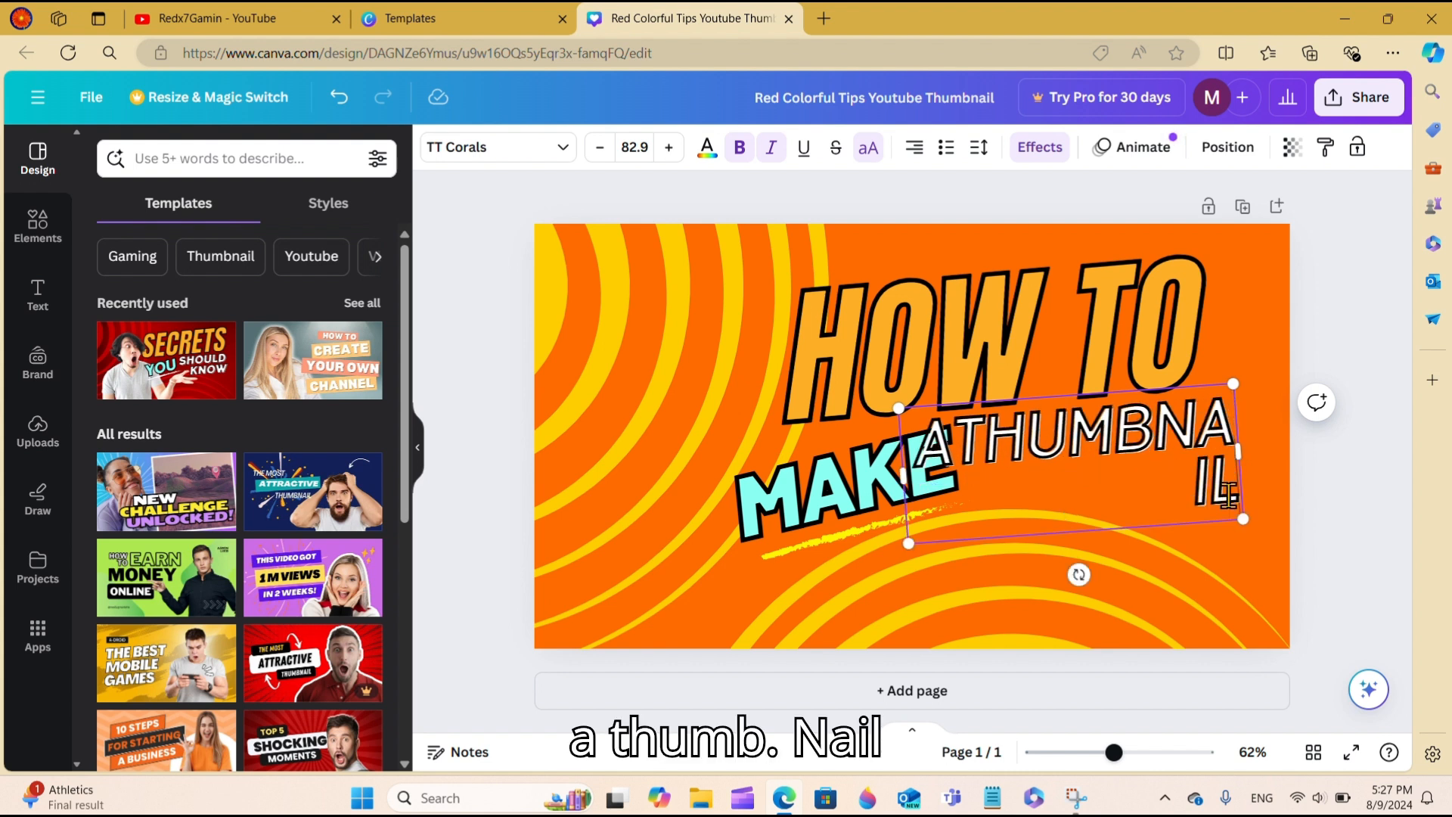
{"action": "left_click", "coordinate": [962, 451]}
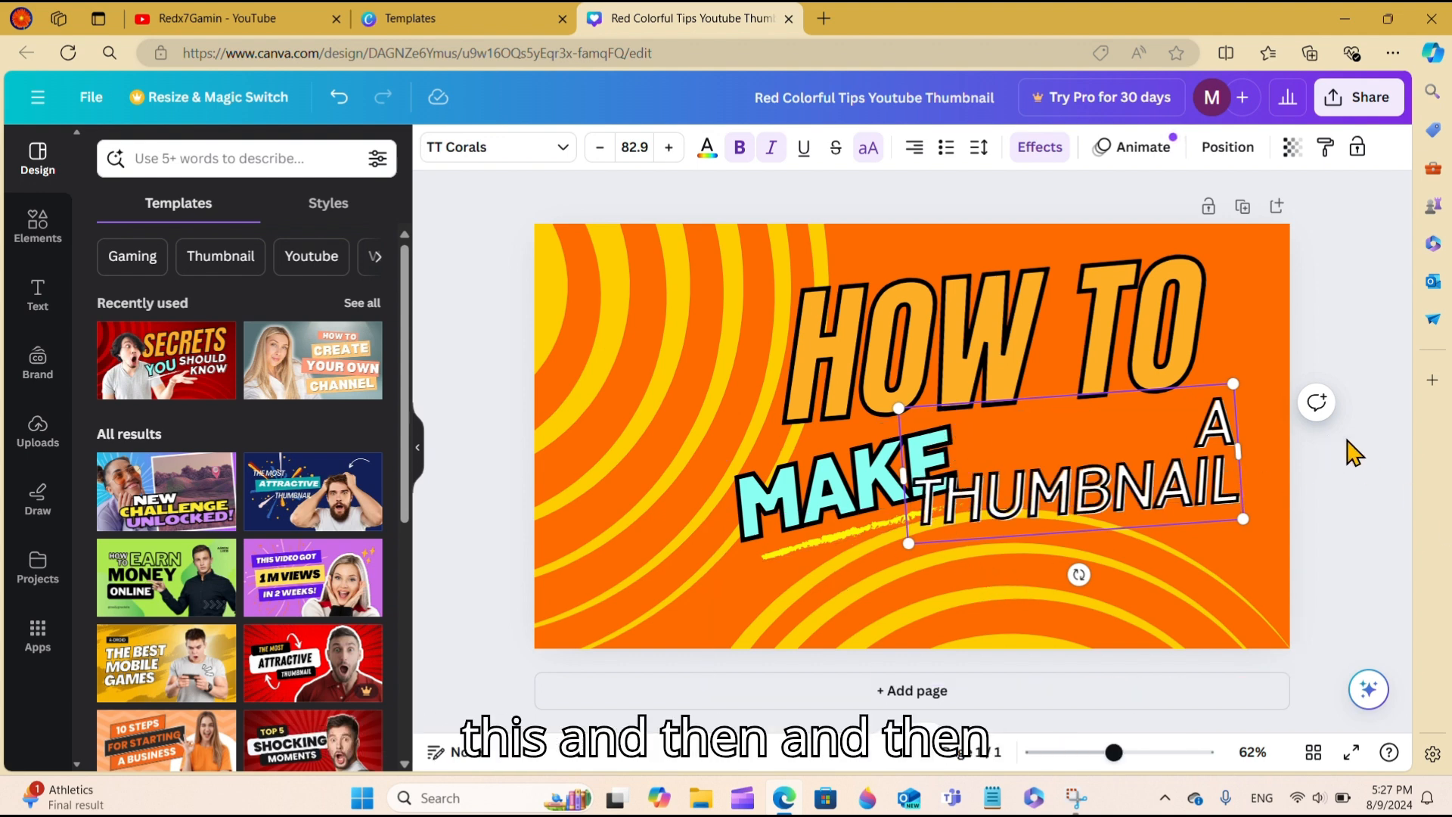
- Widen the A THUMBNAIL text box so the text fits on a single line
{"action": "left_click", "coordinate": [1383, 465]}
{"action": "left_click", "coordinate": [1153, 472]}
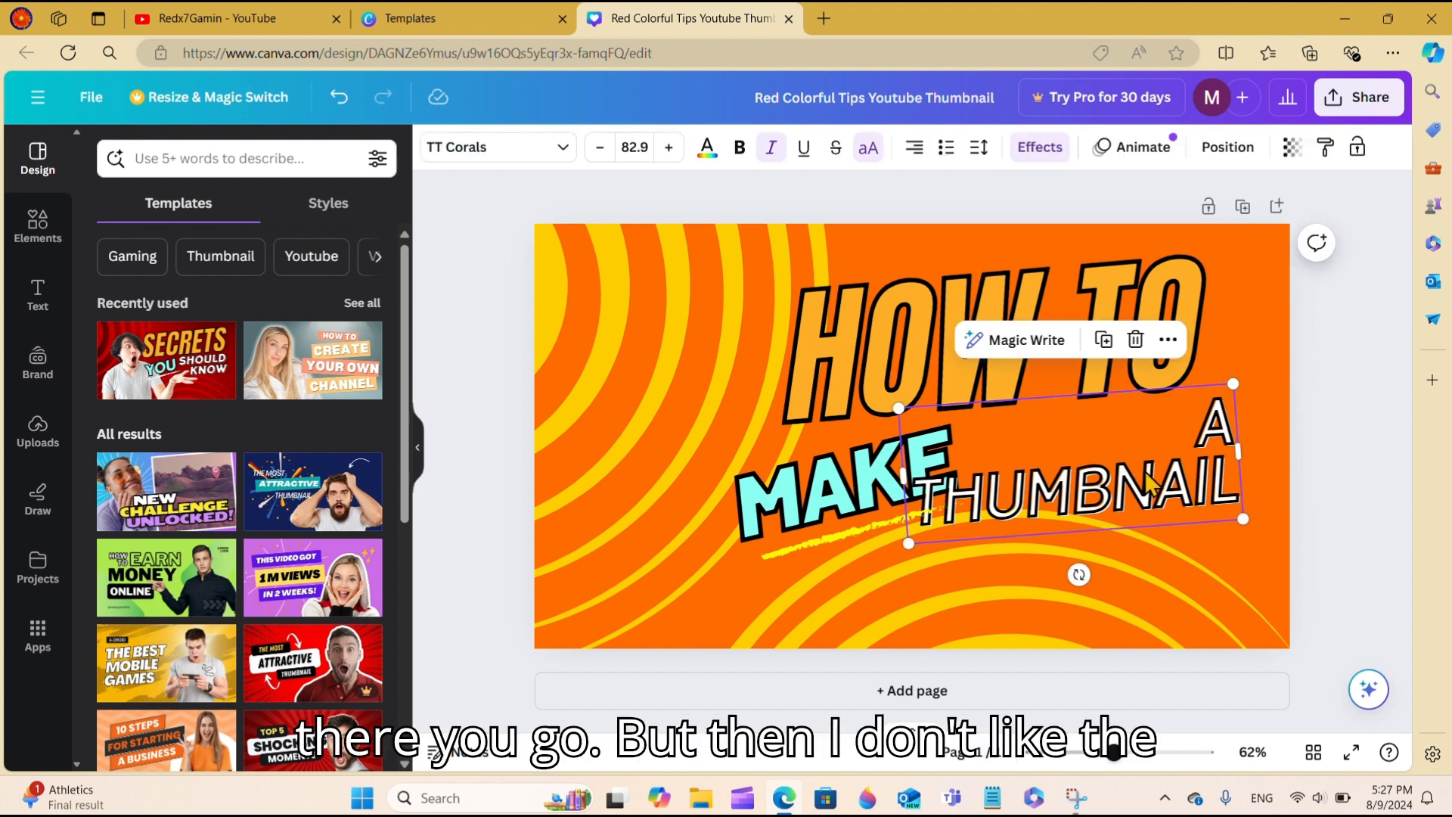
{"action": "left_click", "coordinate": [1173, 427]}
{"action": "left_click_drag", "start_coordinate": [1215, 458], "coordinate": [1285, 457]}
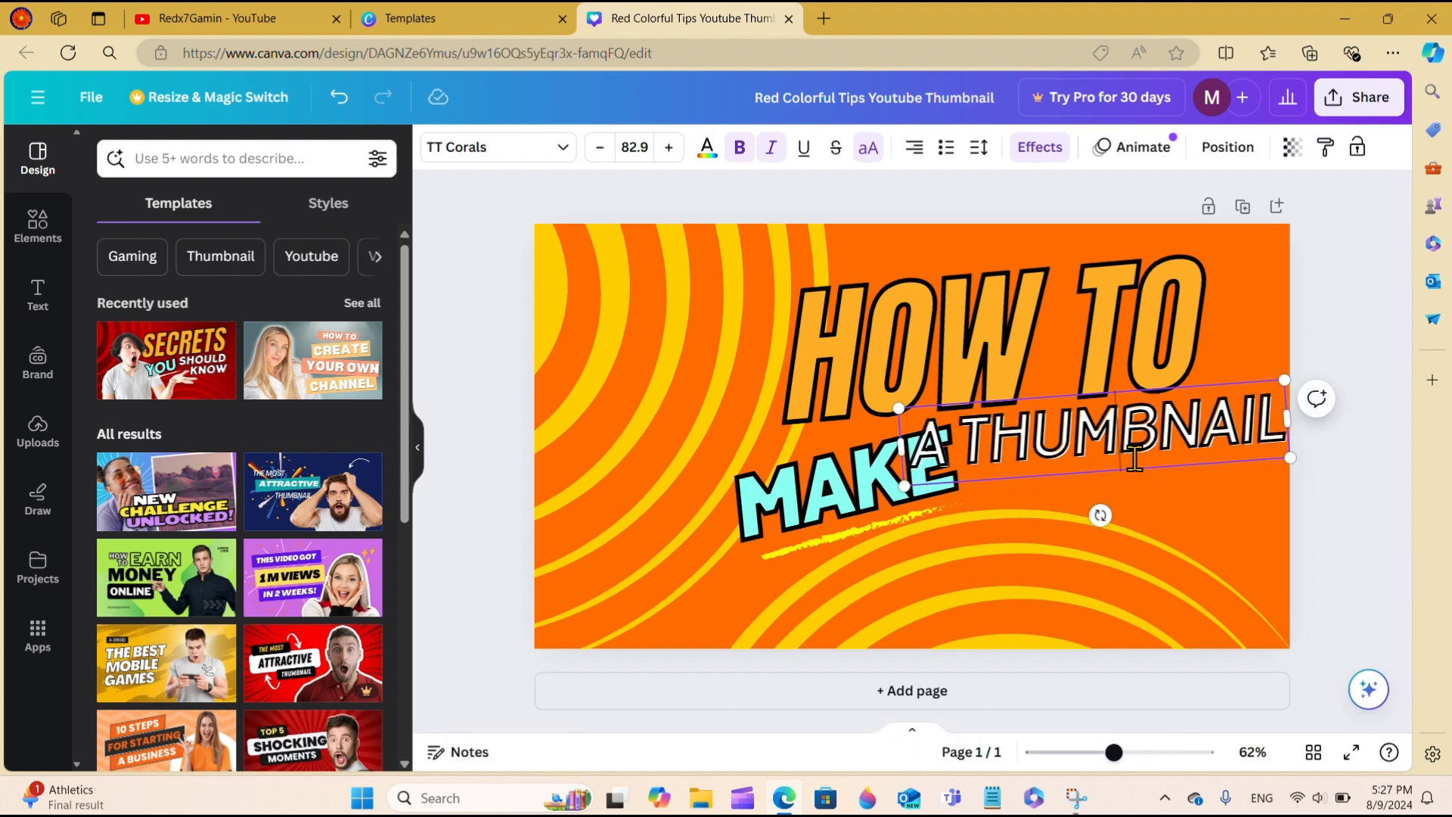
- Shrink the A THUMBNAIL text to size 69.8, rotate it slightly clockwise and place it just beside MAKE
{"action": "left_click_drag", "start_coordinate": [1284, 379], "coordinate": [1194, 405]}
{"action": "left_click_drag", "start_coordinate": [1071, 518], "coordinate": [1136, 526]}
{"action": "left_click_drag", "start_coordinate": [962, 432], "coordinate": [935, 429]}
{"action": "mouse_move", "coordinate": [1104, 527]}
{"action": "left_mouse_down"}
{"action": "mouse_move", "coordinate": [1134, 529]}
{"action": "mouse_move", "coordinate": [1096, 527]}
{"action": "left_mouse_up"}
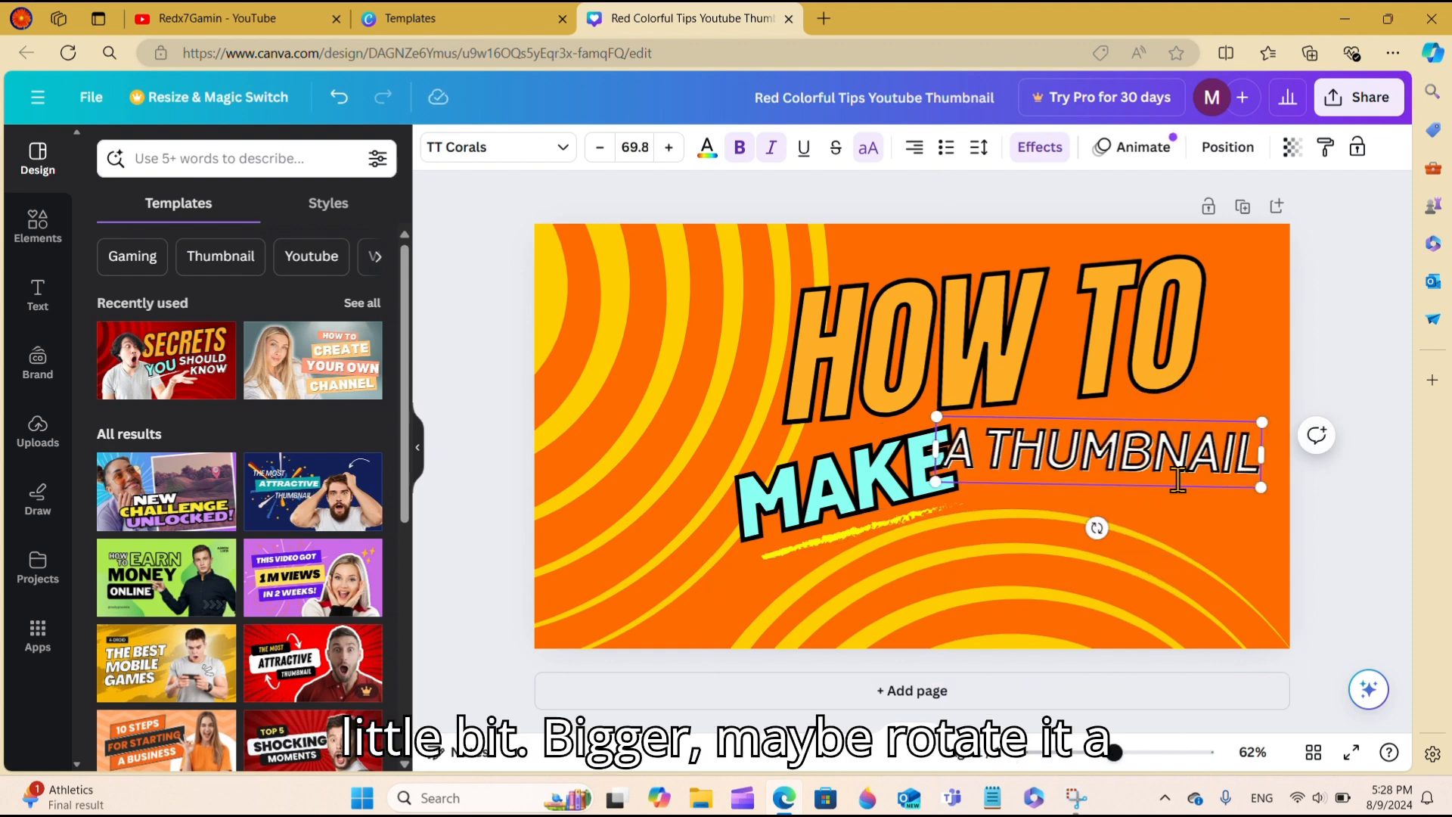
{"action": "left_click", "coordinate": [1365, 522]}
{"action": "left_click", "coordinate": [1218, 470]}
{"action": "mouse_move", "coordinate": [1218, 469]}
{"action": "left_mouse_down"}
{"action": "mouse_move", "coordinate": [1248, 486]}
{"action": "mouse_move", "coordinate": [1222, 463]}
{"action": "left_mouse_up"}
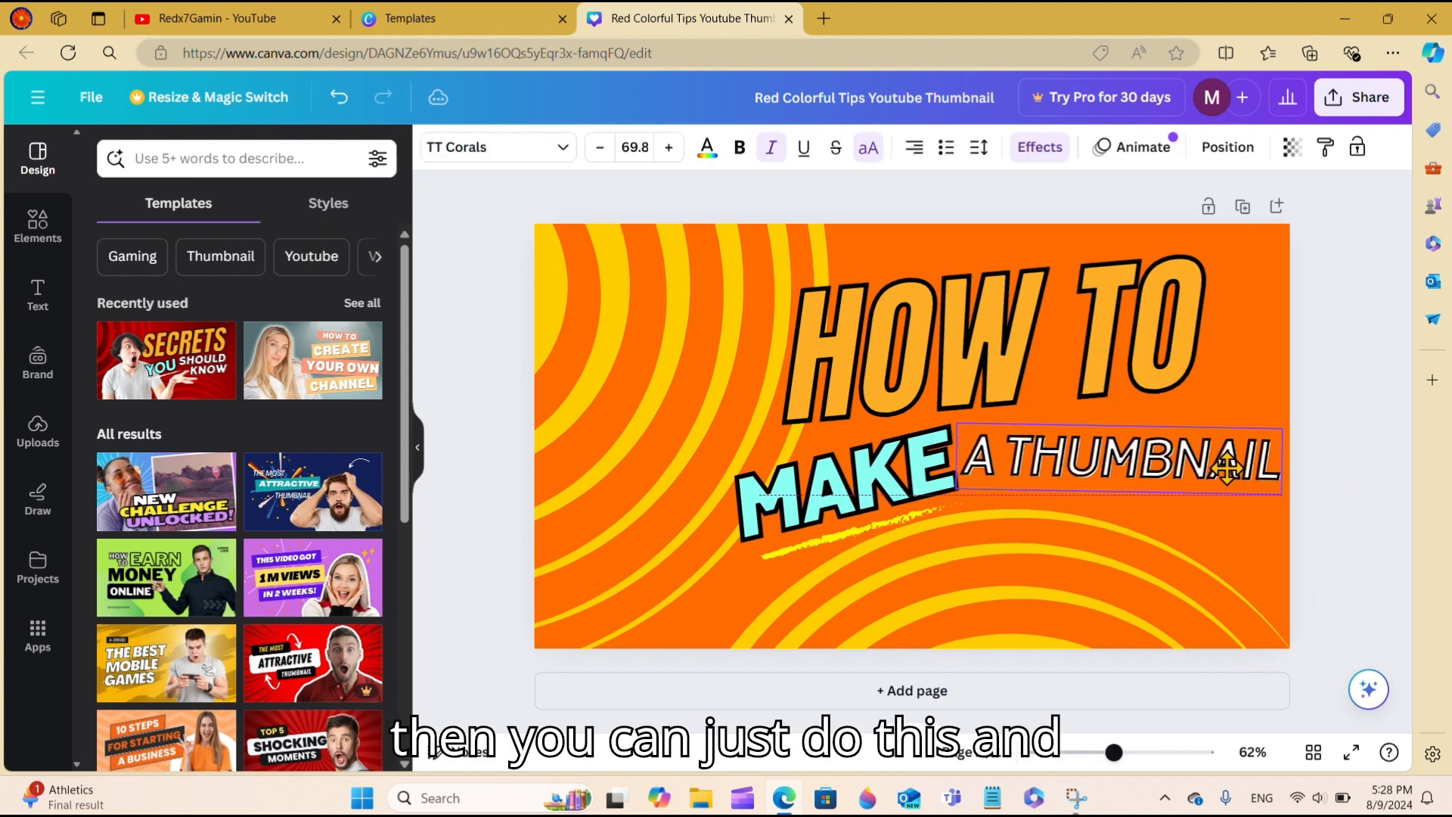
{"action": "left_click", "coordinate": [1371, 509]}
- Change the HOW TO text's font to Wedges and shrink it to size 152
{"action": "left_click", "coordinate": [1182, 319]}
{"action": "left_click", "coordinate": [1176, 326]}
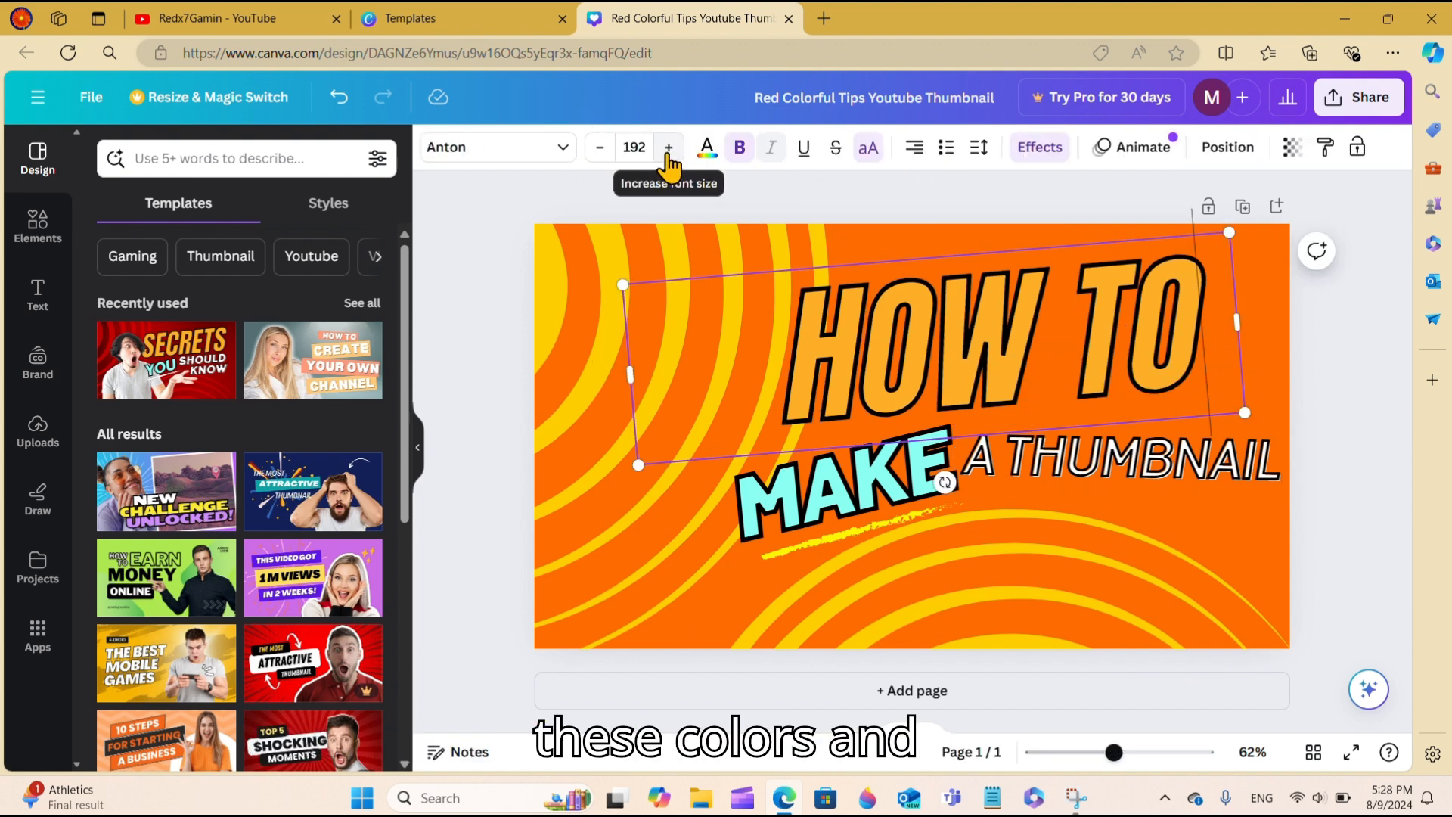
{"action": "left_click", "coordinate": [529, 148]}
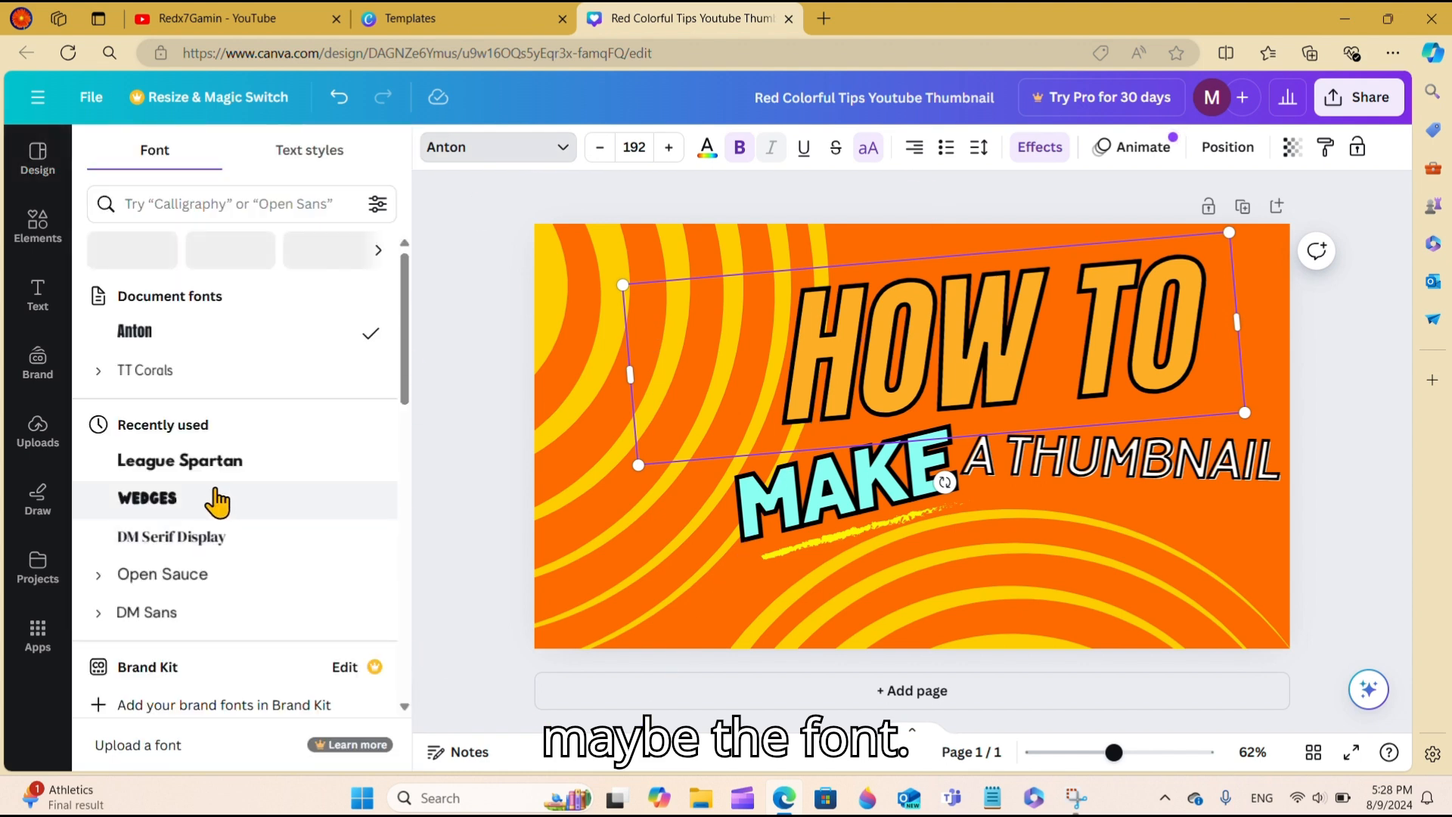
{"action": "left_click", "coordinate": [219, 499]}
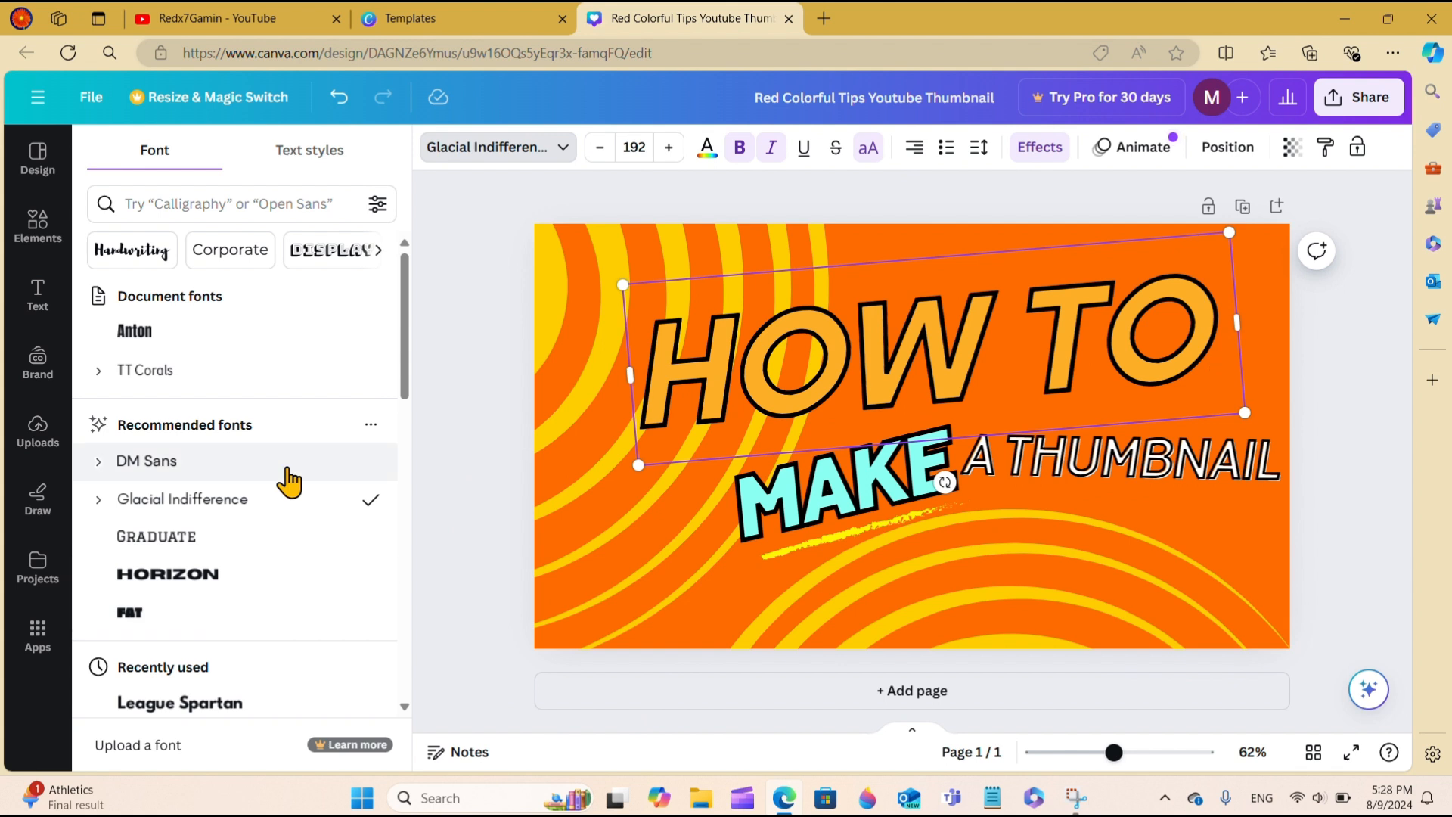
{"action": "left_click_drag", "start_coordinate": [405, 356], "coordinate": [404, 475]}
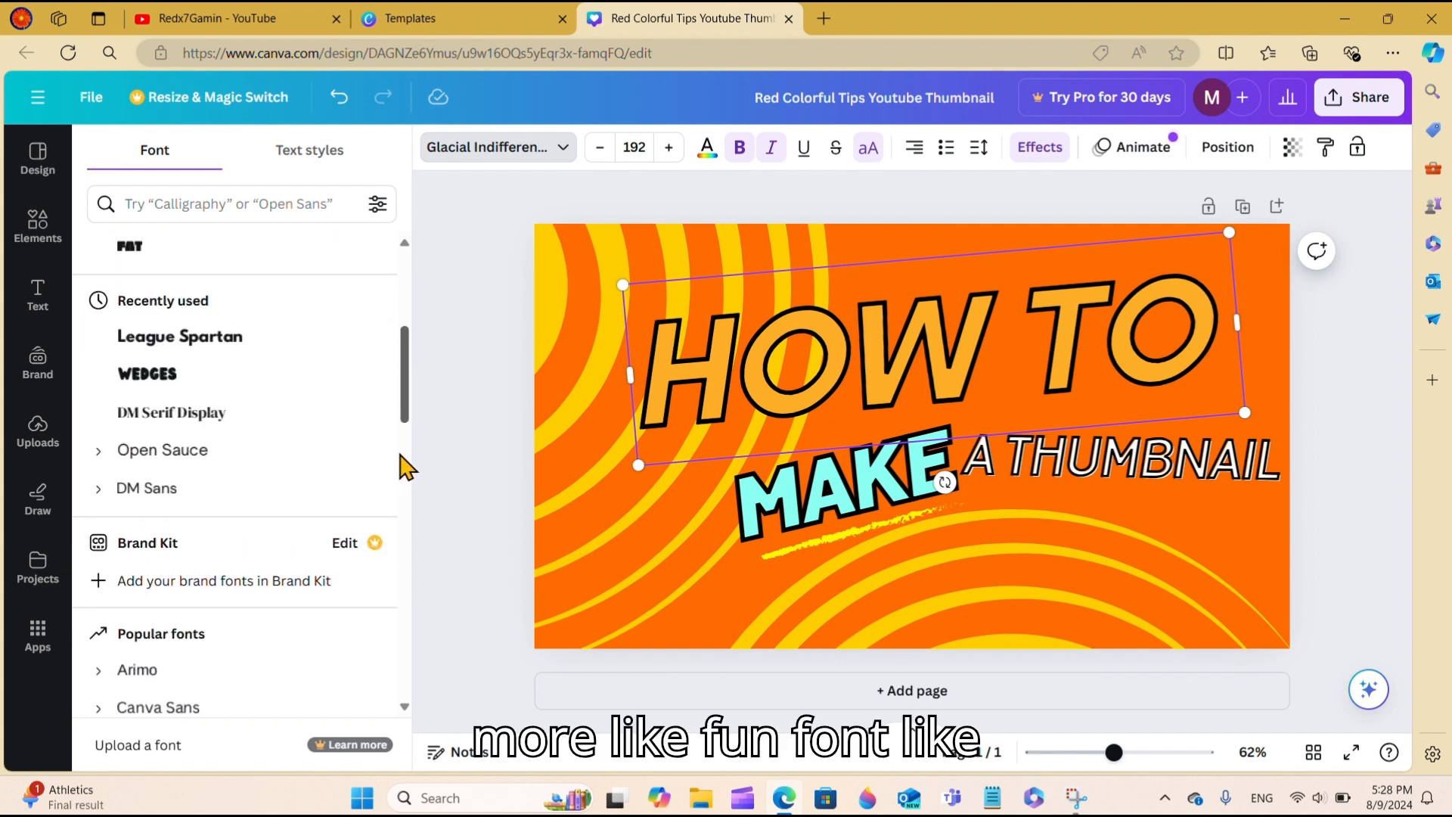
{"action": "scroll", "coordinate": [395, 457], "scroll_direction": "up", "scroll_amount": 1}
{"action": "left_click", "coordinate": [146, 423]}
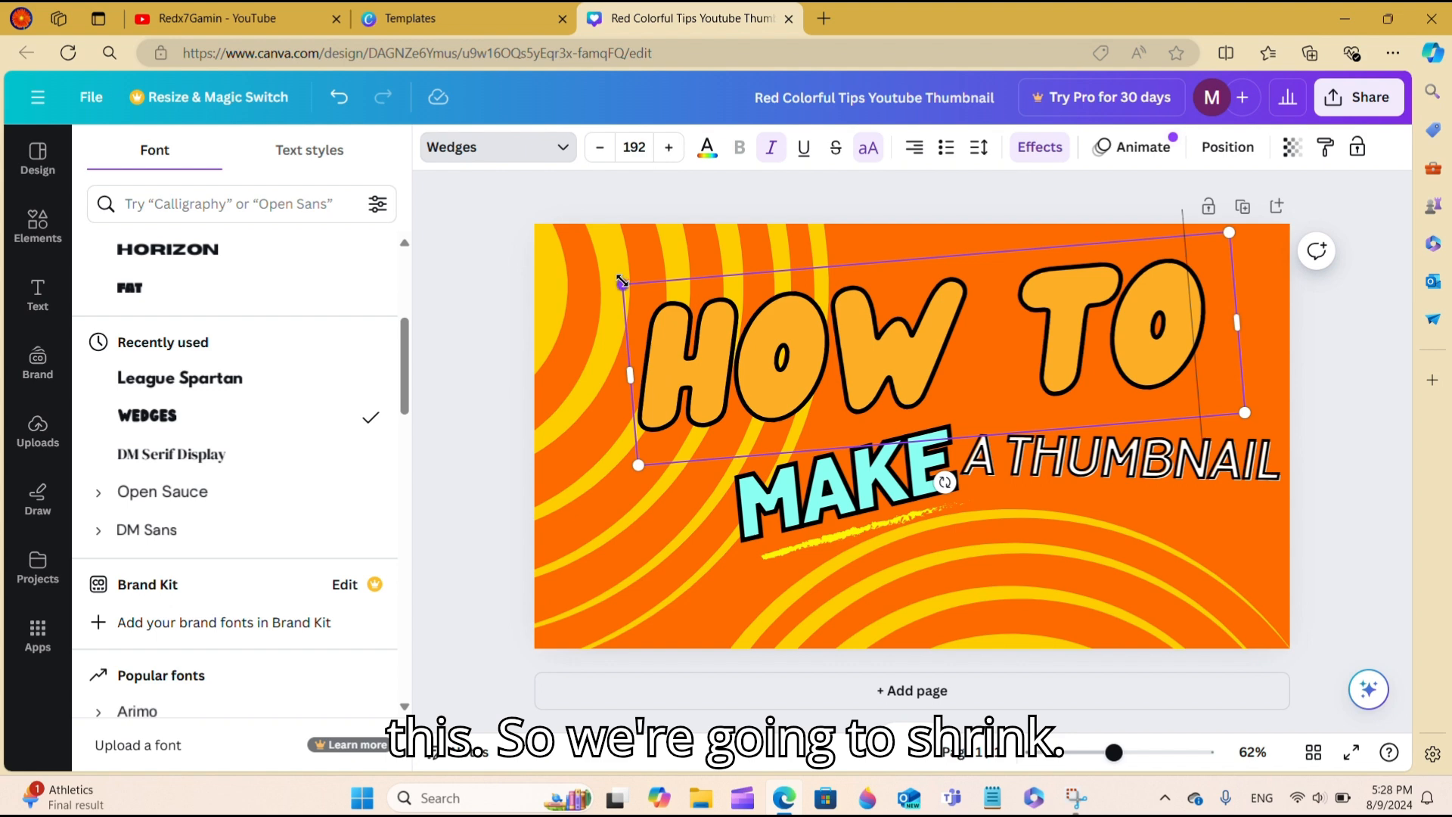
{"action": "left_click_drag", "start_coordinate": [669, 297], "coordinate": [773, 315]}
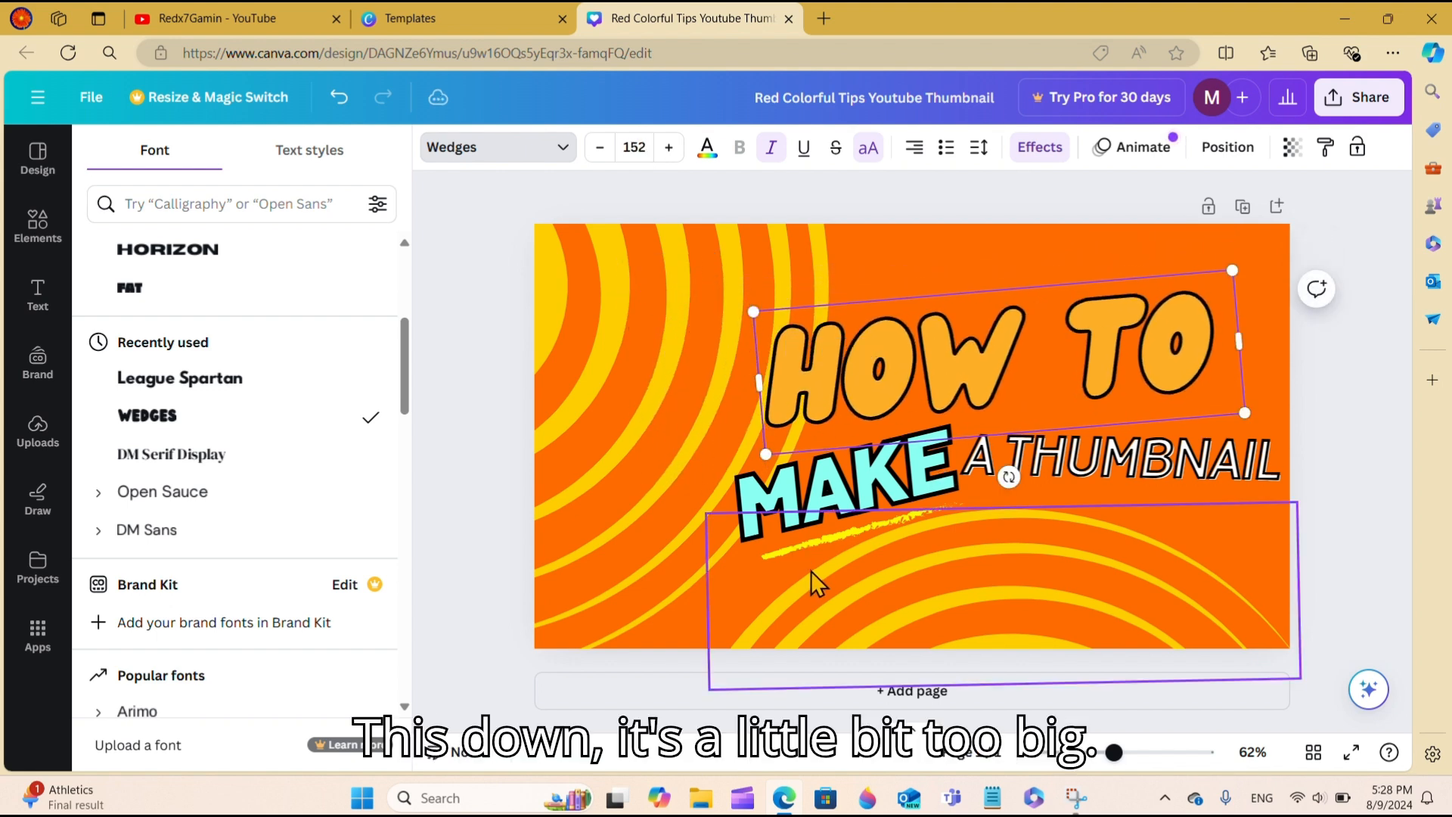
- Change the font of both MAKE and A THUMBNAIL to Wedges
{"action": "left_click", "coordinate": [842, 482]}
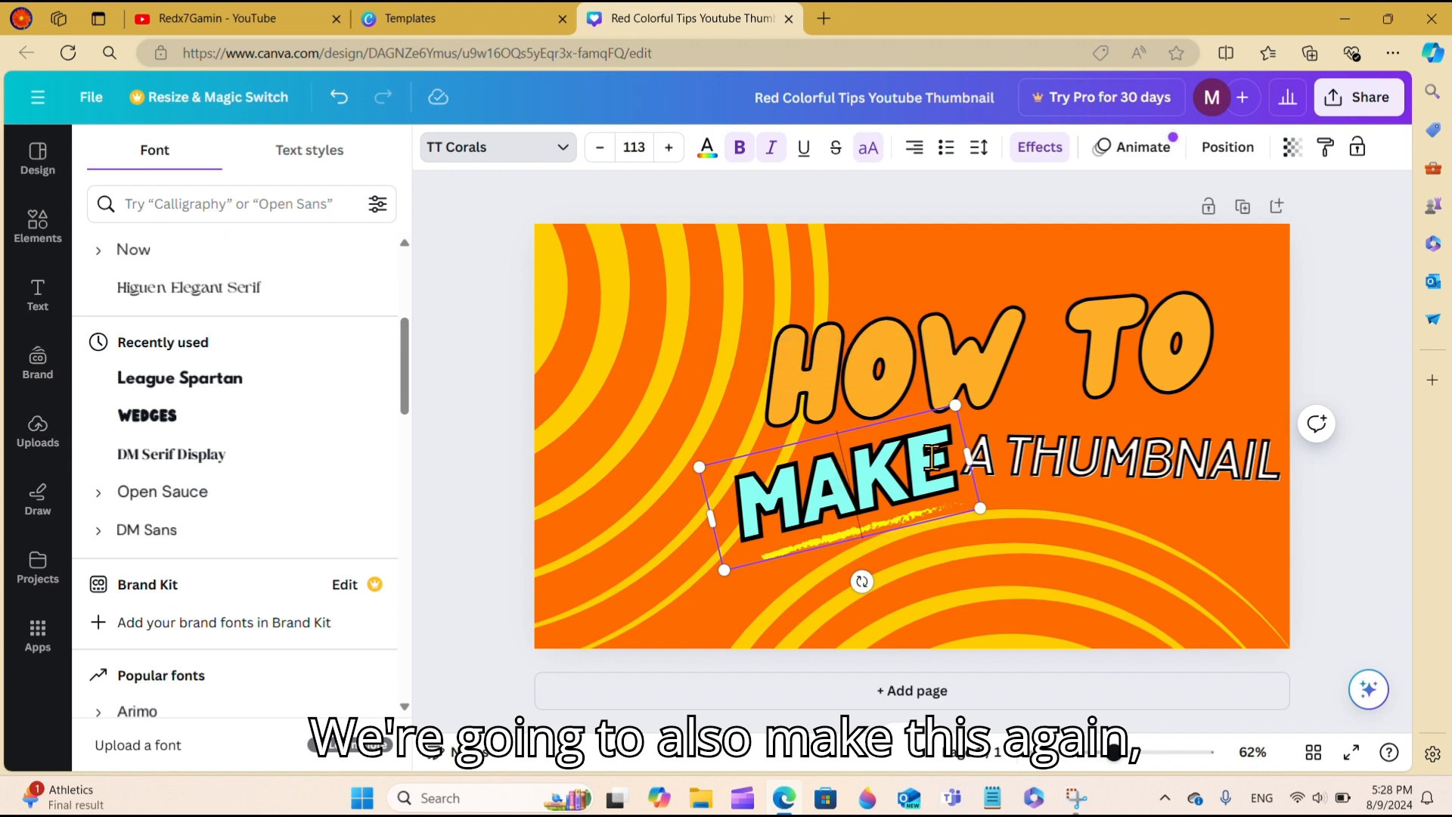
{"action": "left_click", "coordinate": [240, 420]}
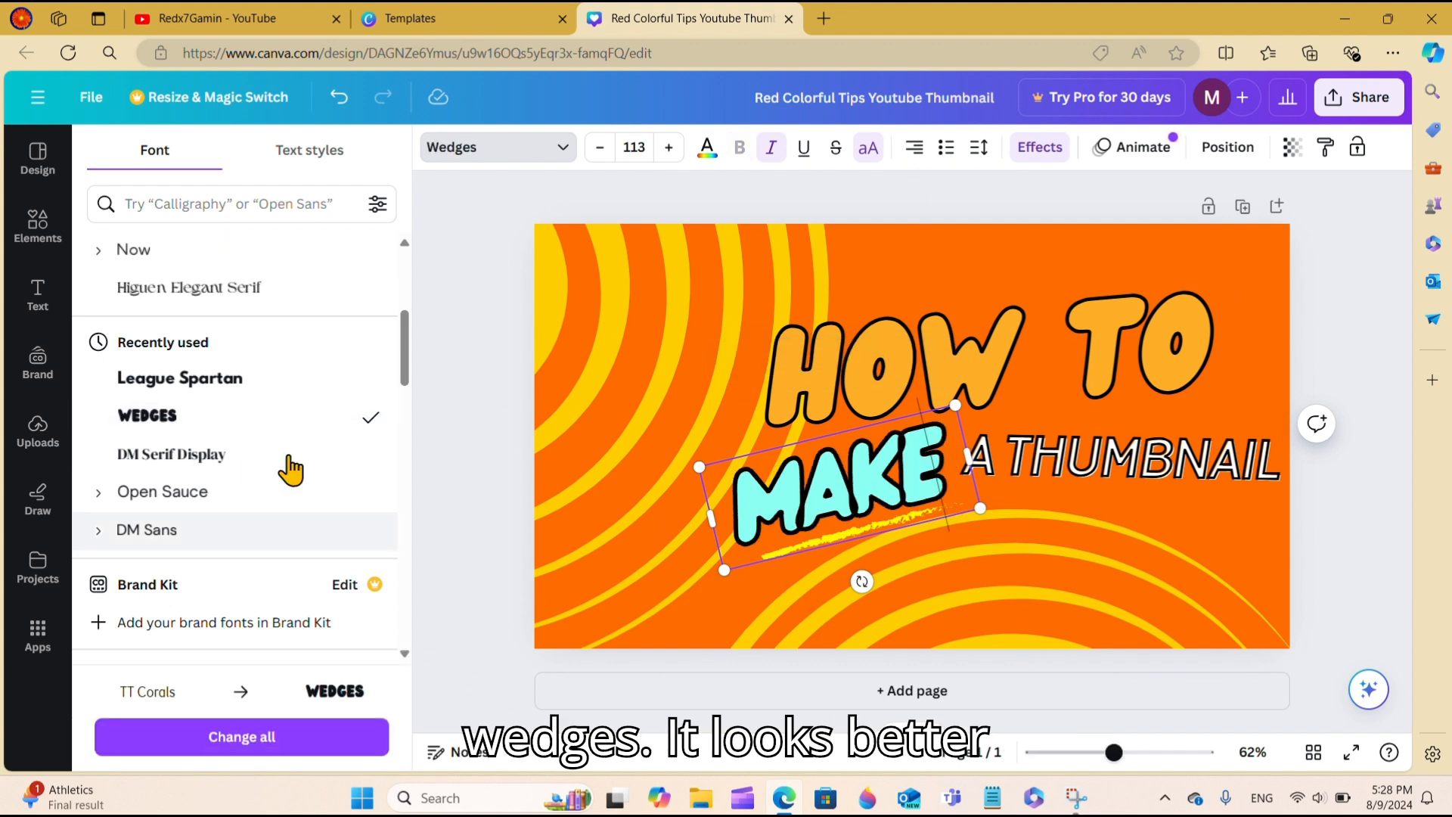
{"action": "left_click", "coordinate": [1208, 446]}
{"action": "left_click", "coordinate": [216, 419]}
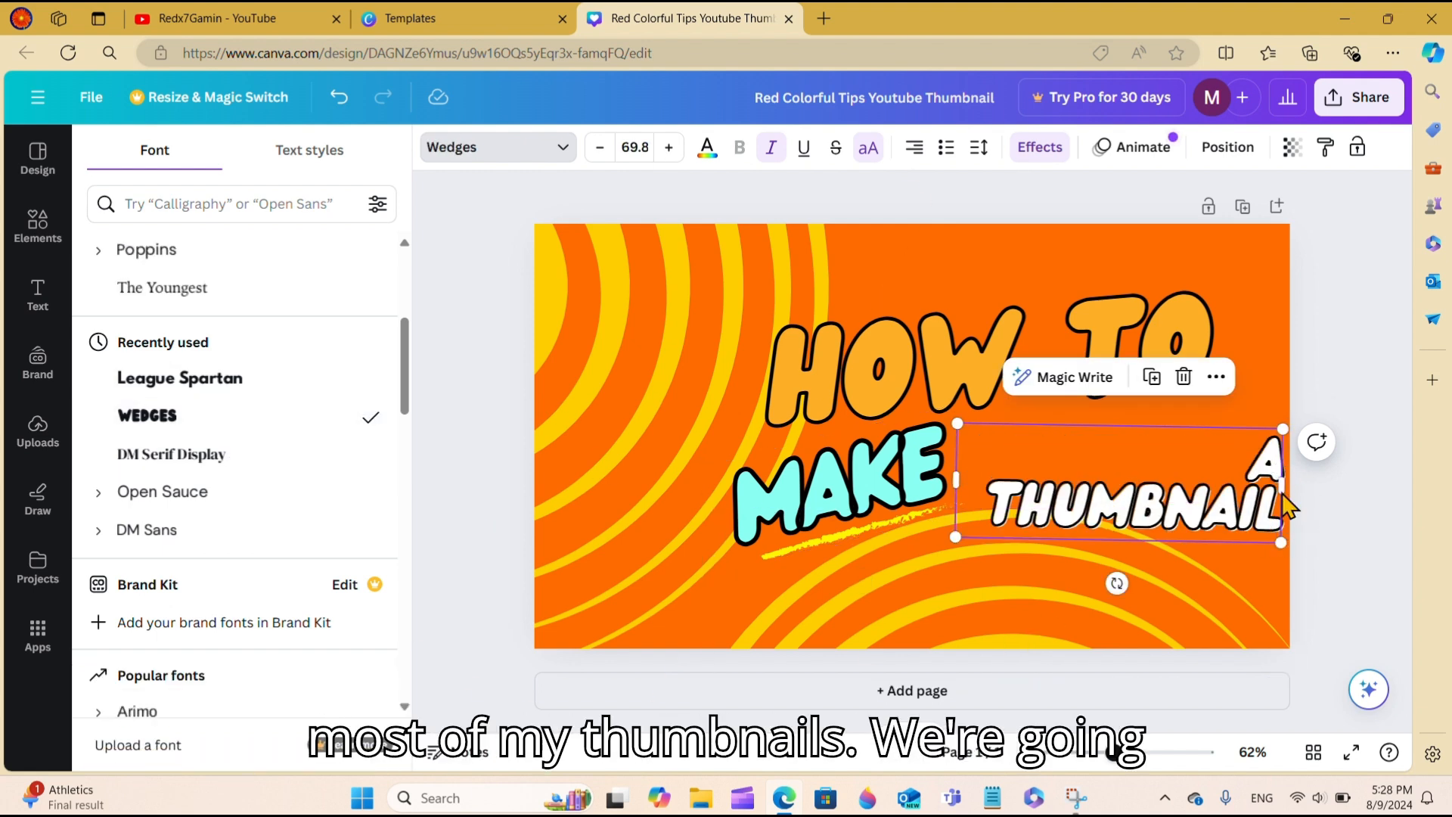
- Widen the A THUMBNAIL text box on both sides so the Wedges text fits on one line
{"action": "left_click_drag", "start_coordinate": [1283, 469], "coordinate": [1251, 484]}
{"action": "left_click_drag", "start_coordinate": [1290, 481], "coordinate": [1290, 482]}
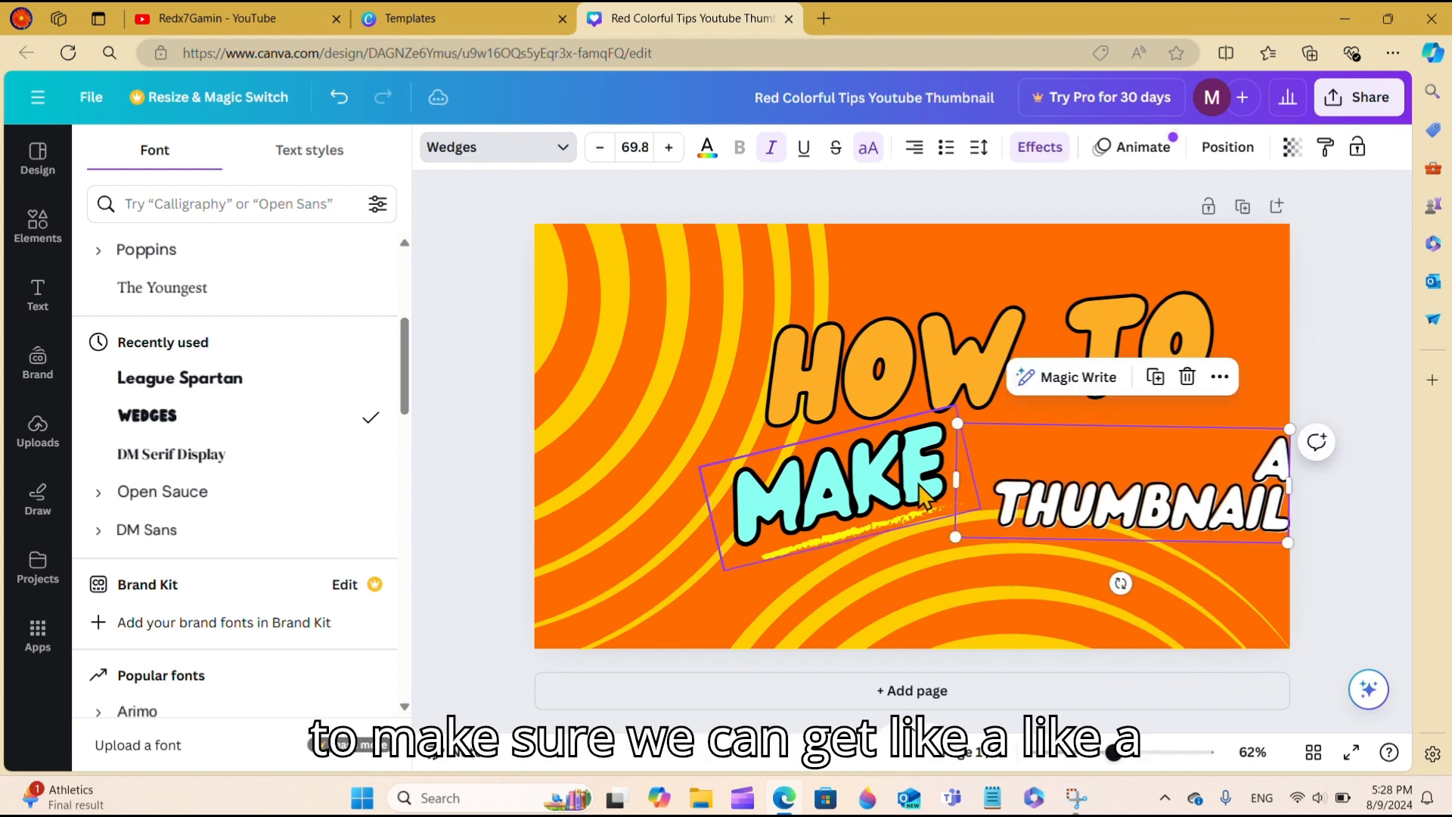
{"action": "left_click_drag", "start_coordinate": [955, 472], "coordinate": [913, 472]}
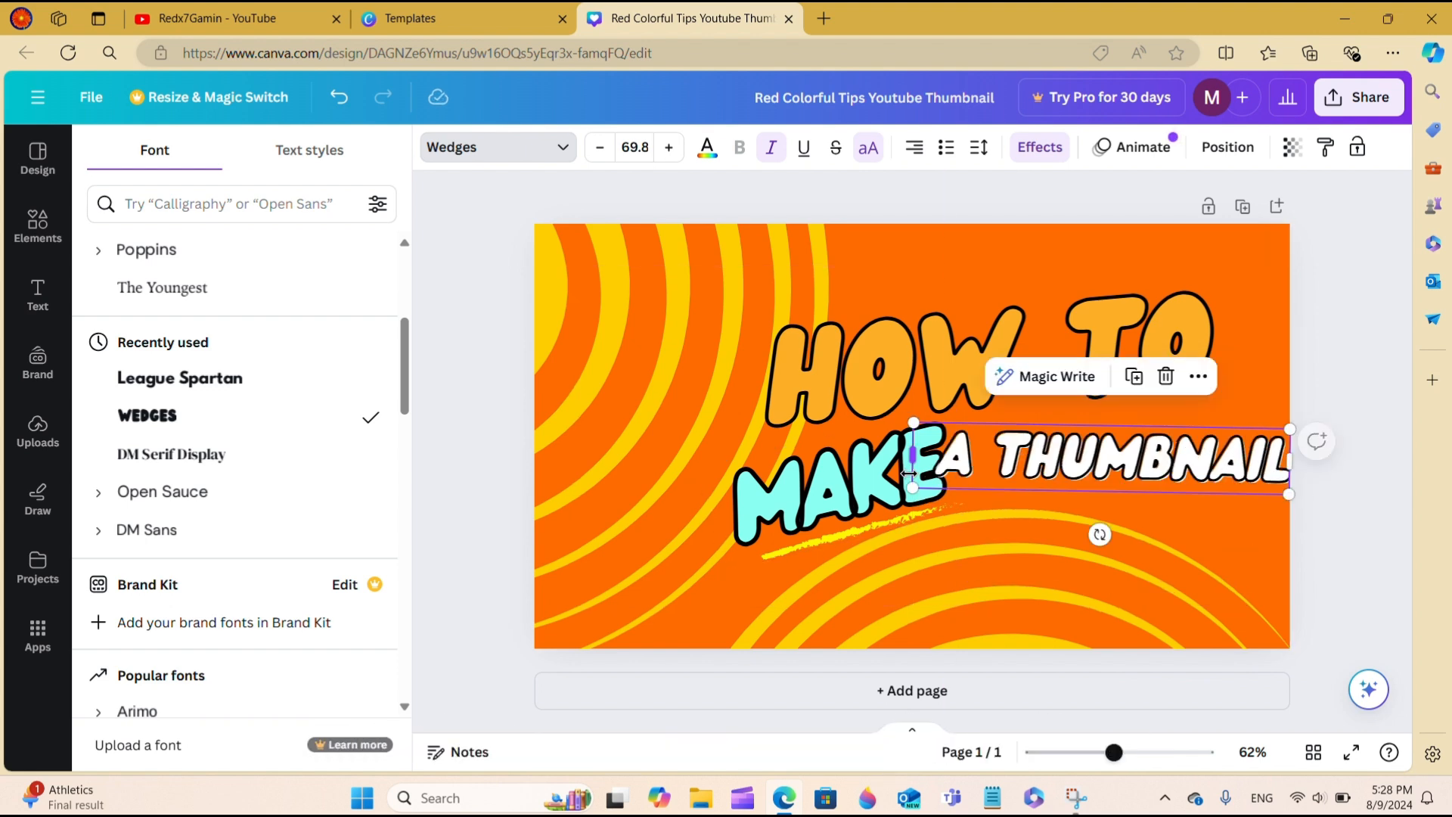
- Resize the A THUMBNAIL text to 61.5, rotate it level and position it beside MAKE within the canvas
{"action": "left_click_drag", "start_coordinate": [1280, 435], "coordinate": [1200, 443]}
{"action": "left_click_drag", "start_coordinate": [1072, 534], "coordinate": [1117, 534]}
{"action": "left_click_drag", "start_coordinate": [1247, 440], "coordinate": [1276, 424]}
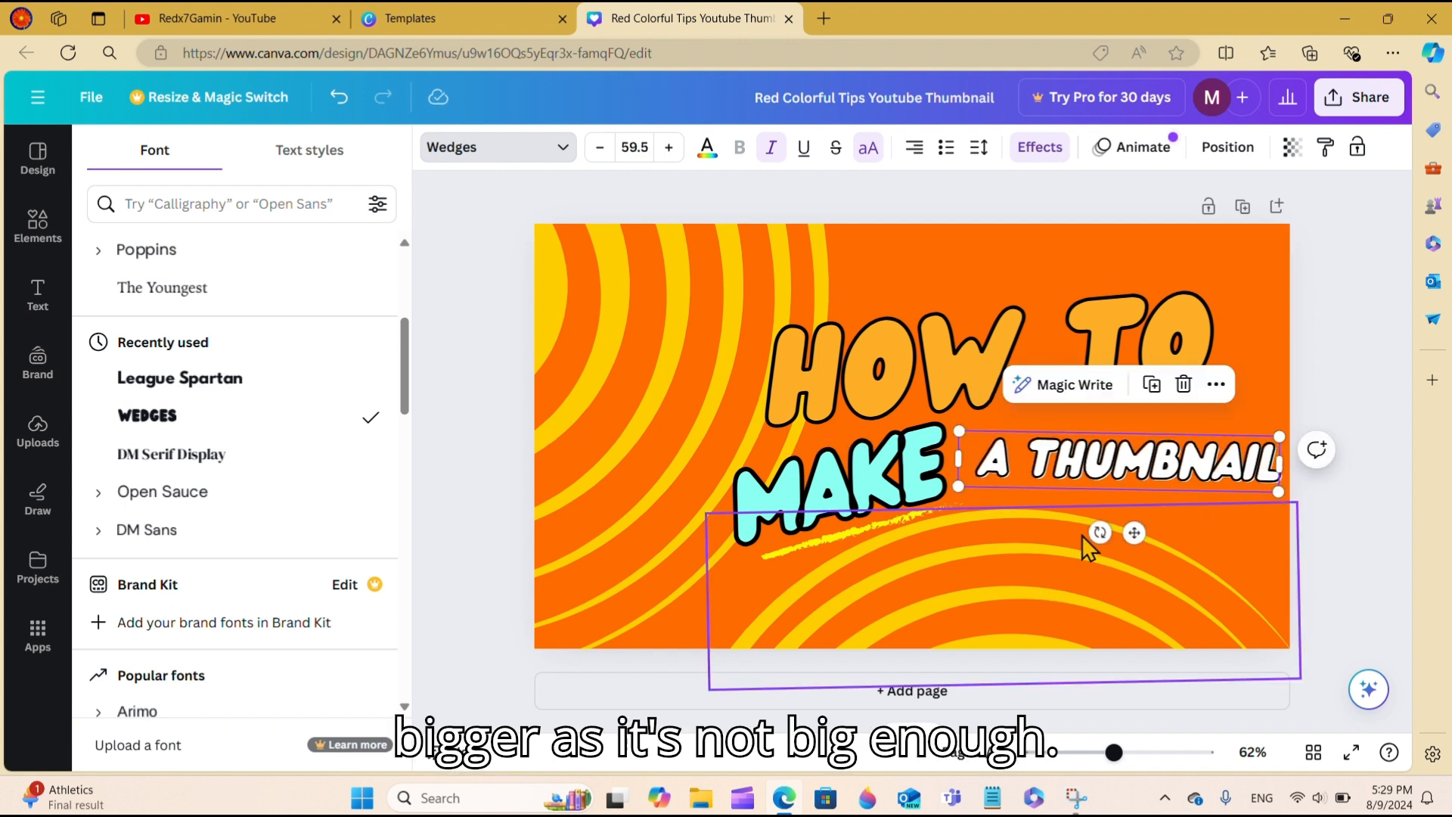
{"action": "left_click_drag", "start_coordinate": [1094, 531], "coordinate": [1091, 528]}
{"action": "mouse_move", "coordinate": [1283, 433]}
{"action": "left_mouse_down"}
{"action": "mouse_move", "coordinate": [1313, 425]}
{"action": "mouse_move", "coordinate": [1290, 431]}
{"action": "left_mouse_up"}
{"action": "left_click_drag", "start_coordinate": [1141, 533], "coordinate": [1134, 538]}
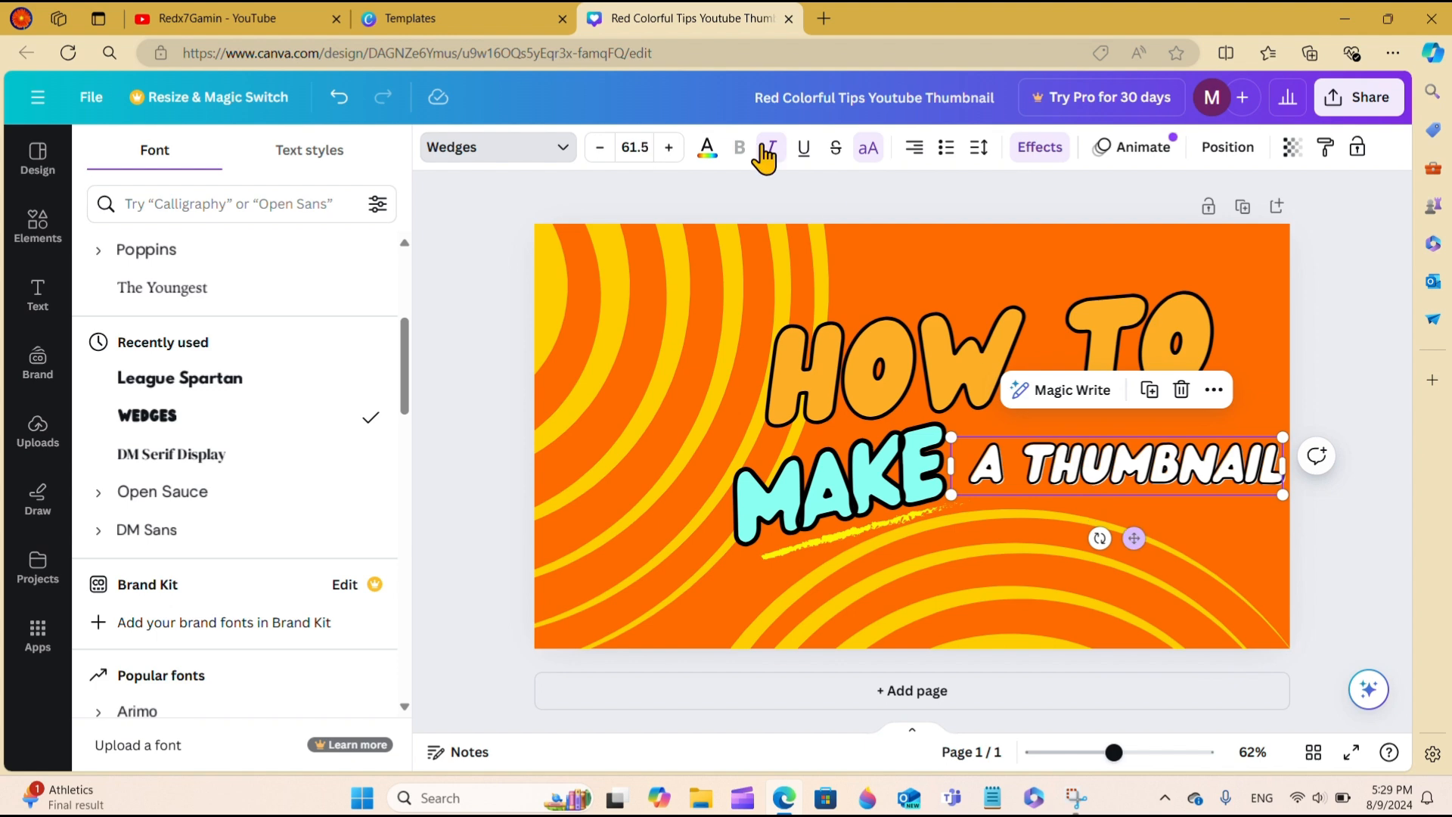
- Try the orange document color on the A THUMBNAIL and MAKE texts, setting each back to black
{"action": "left_click", "coordinate": [707, 147]}
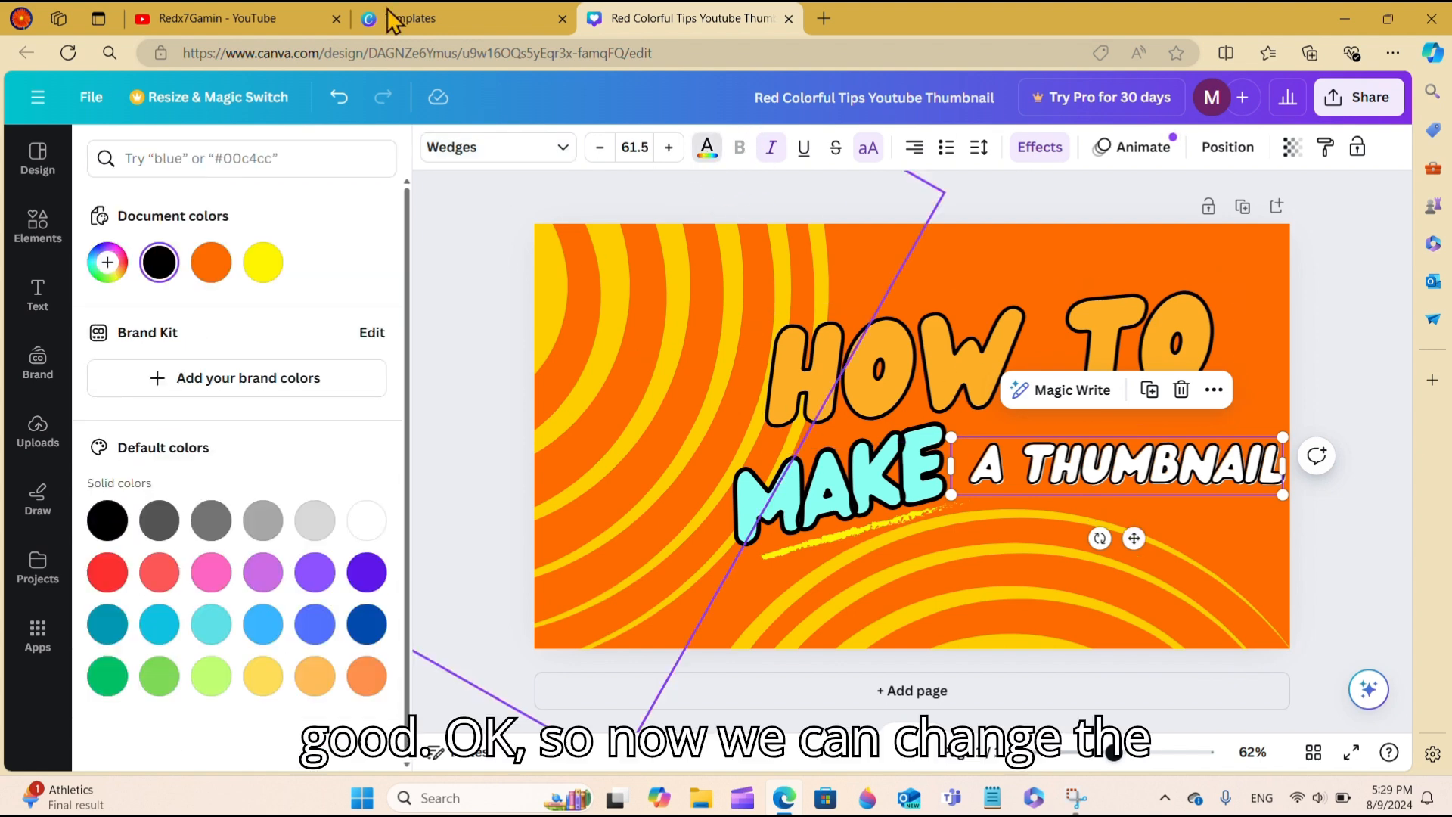
{"action": "left_click", "coordinate": [207, 277]}
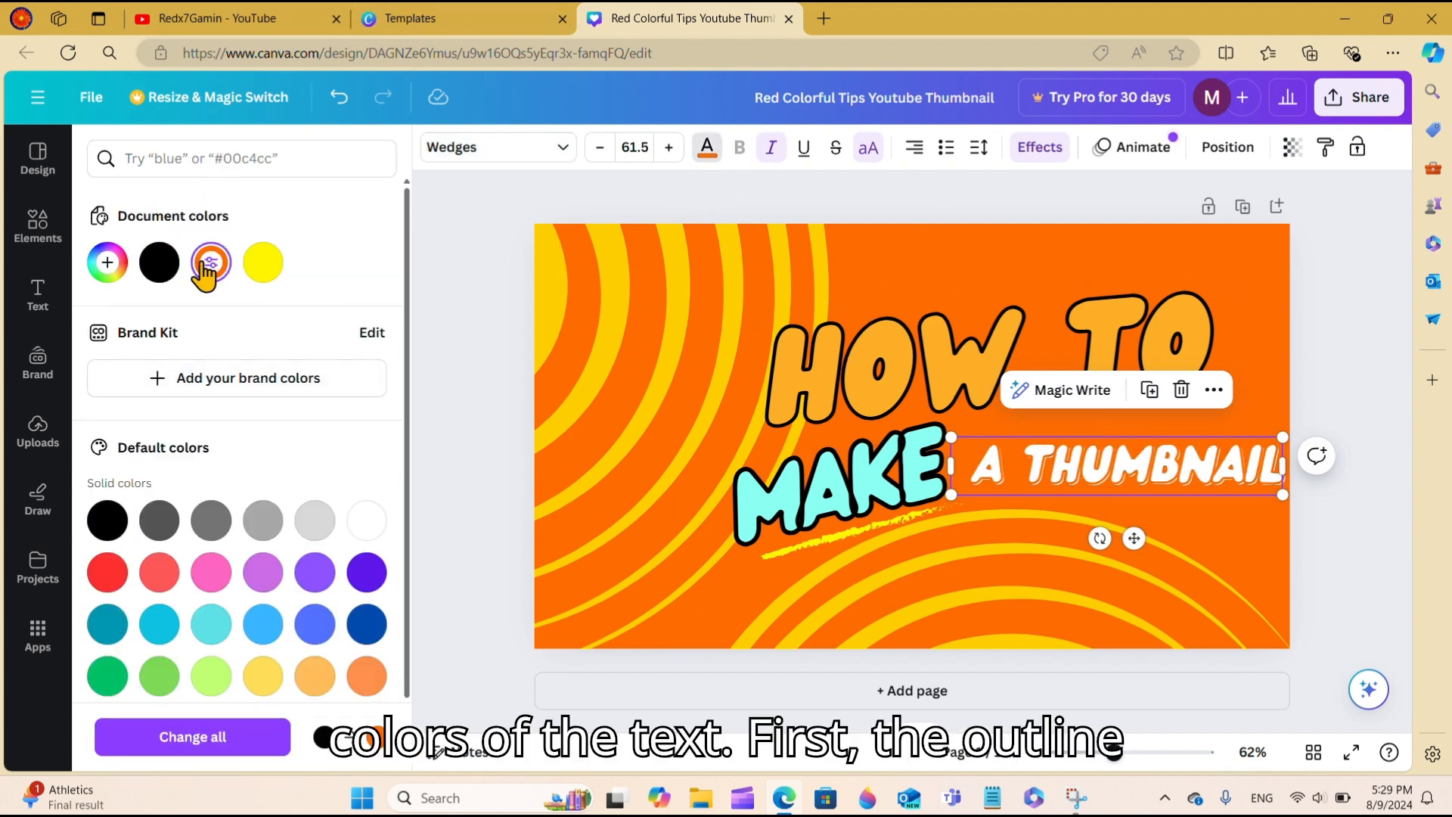
{"action": "left_click", "coordinate": [157, 262]}
{"action": "left_click", "coordinate": [749, 491]}
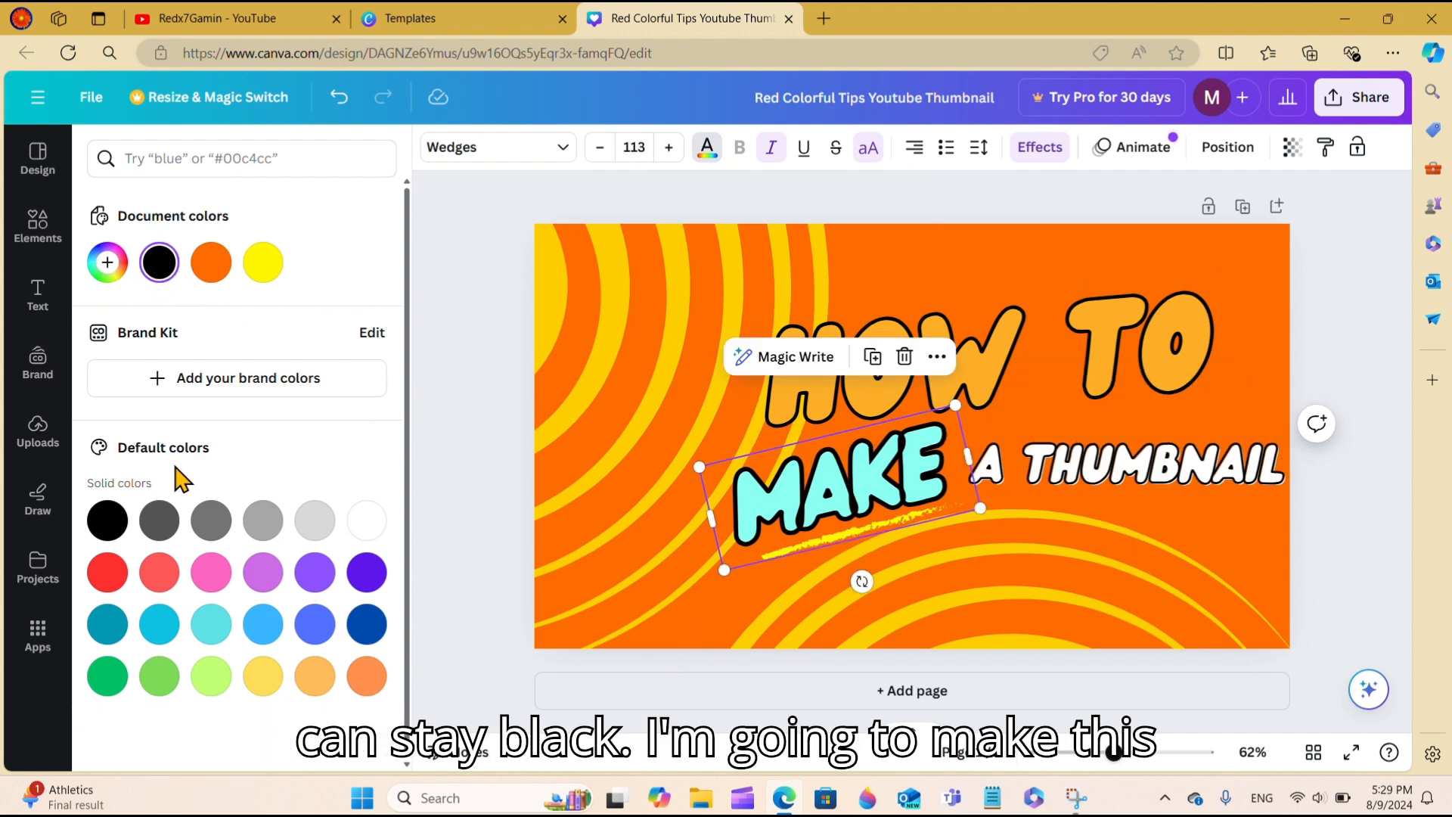
{"action": "left_click", "coordinate": [214, 256]}
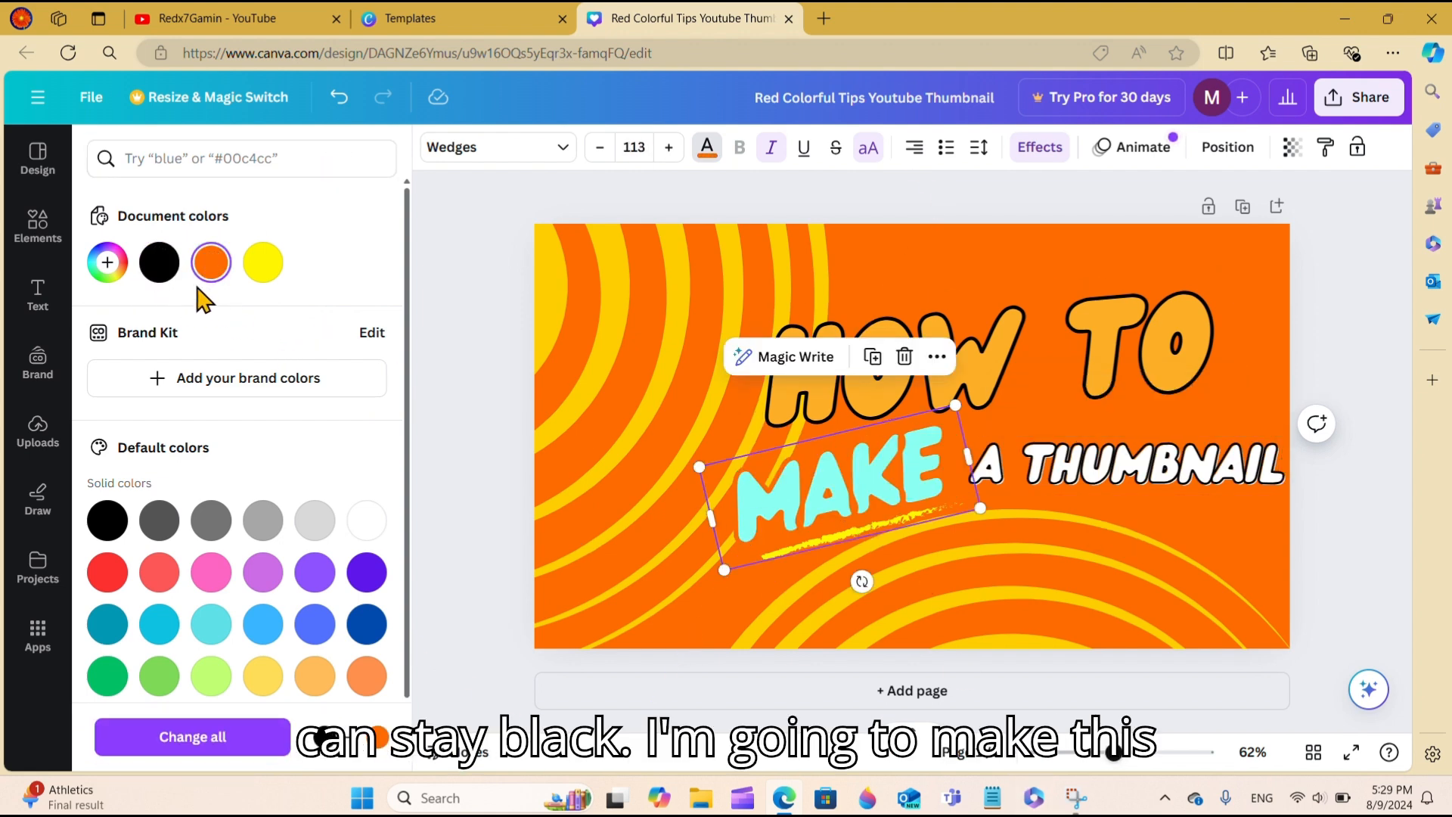
{"action": "left_click", "coordinate": [163, 272]}
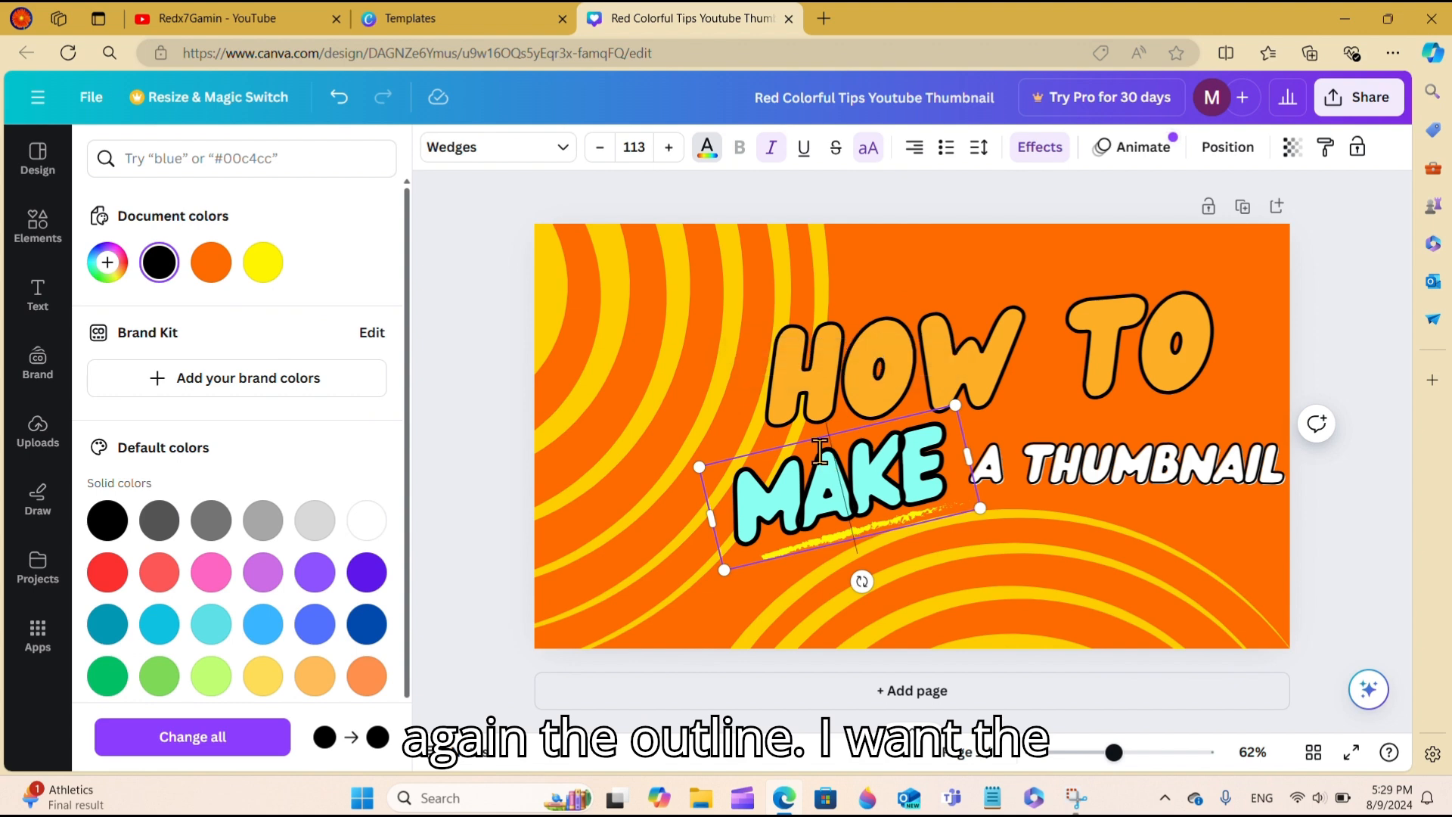
- Try the orange document color on the selected letters of MAKE and return the text to black
{"action": "left_click_drag", "start_coordinate": [955, 465], "coordinate": [672, 505]}
{"action": "left_click", "coordinate": [219, 270]}
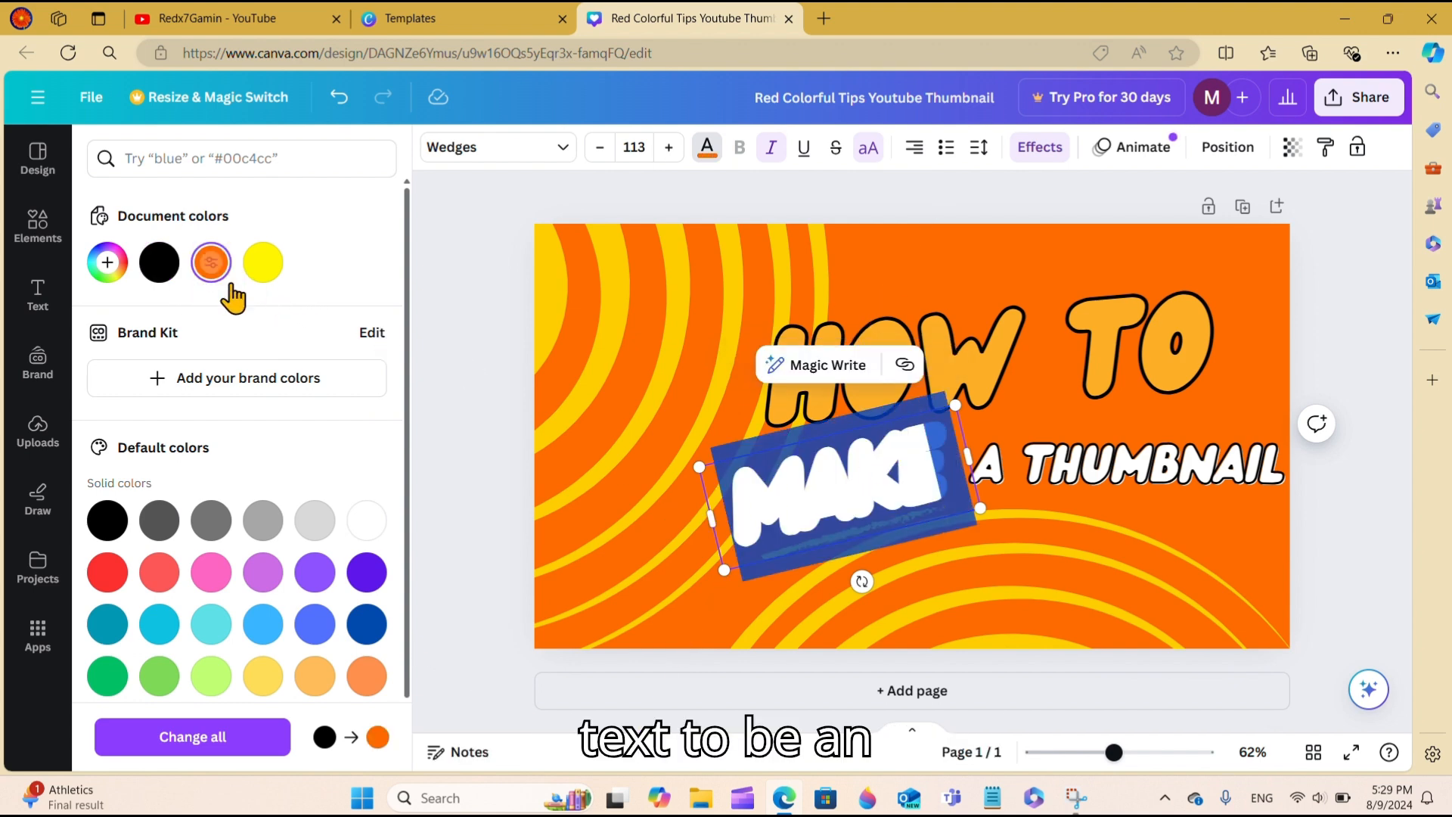
{"action": "left_click", "coordinate": [463, 370]}
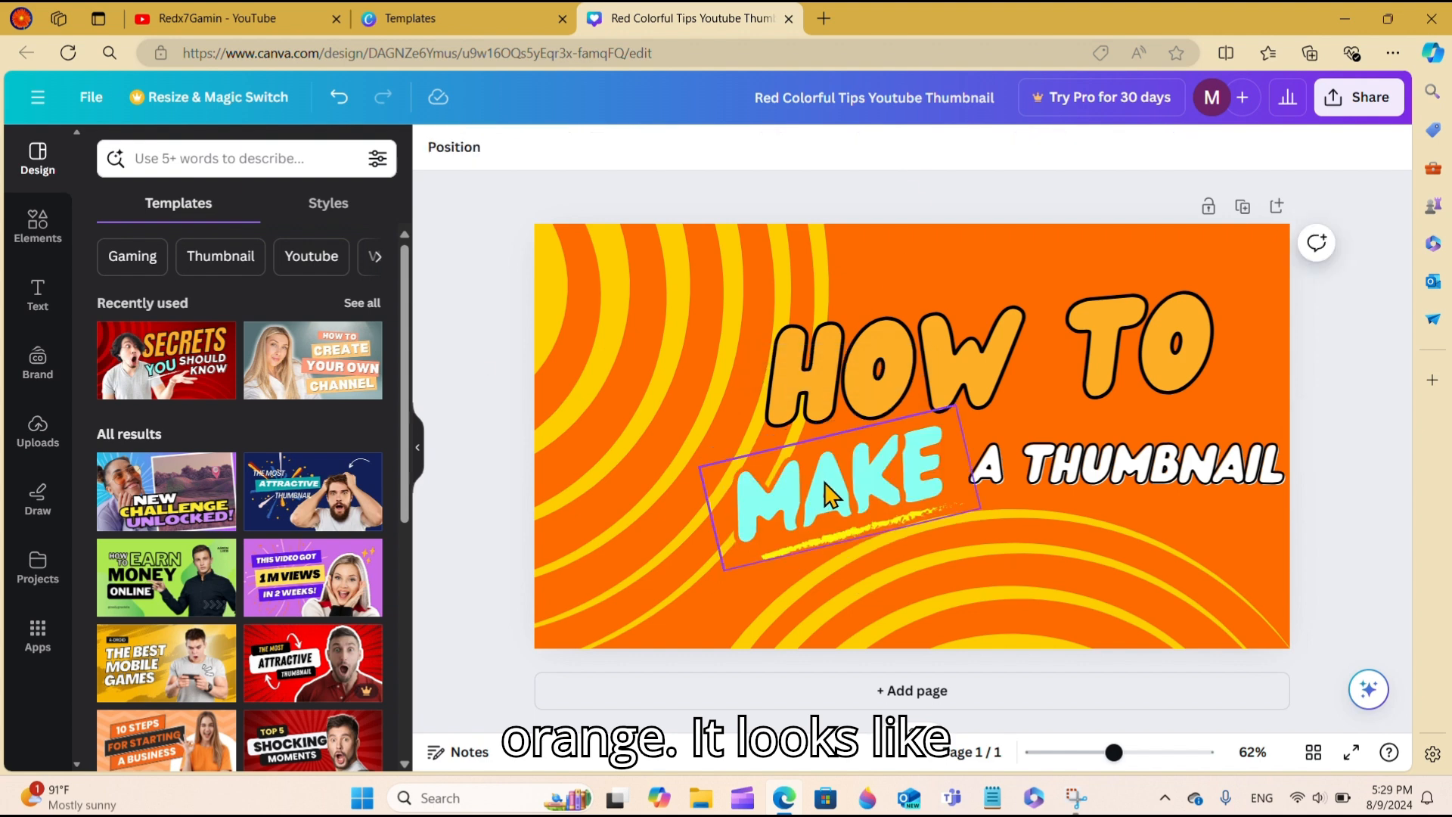
{"action": "left_click", "coordinate": [832, 495]}
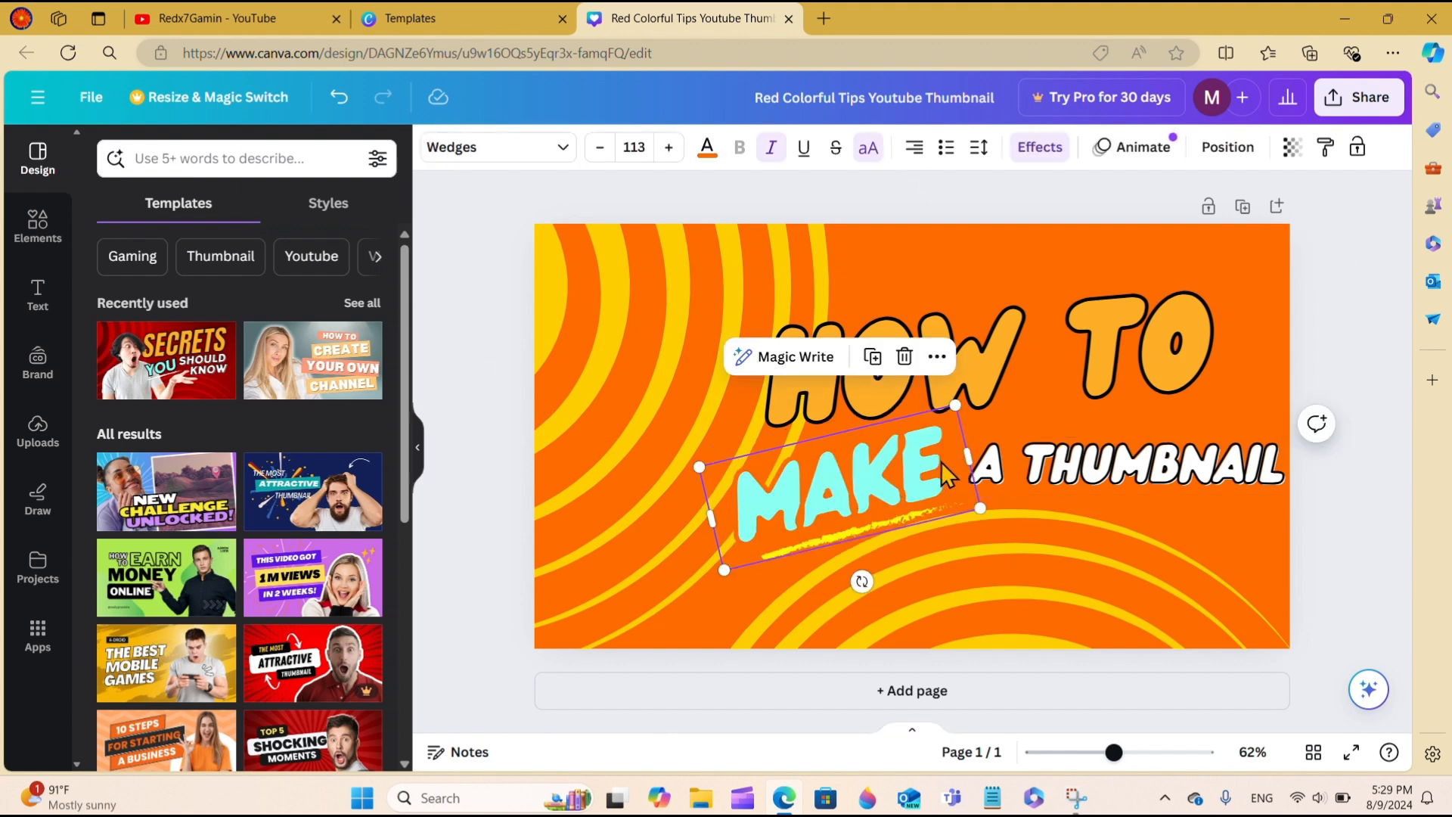
{"action": "left_click", "coordinate": [940, 462]}
{"action": "left_click_drag", "start_coordinate": [888, 480], "coordinate": [745, 509]}
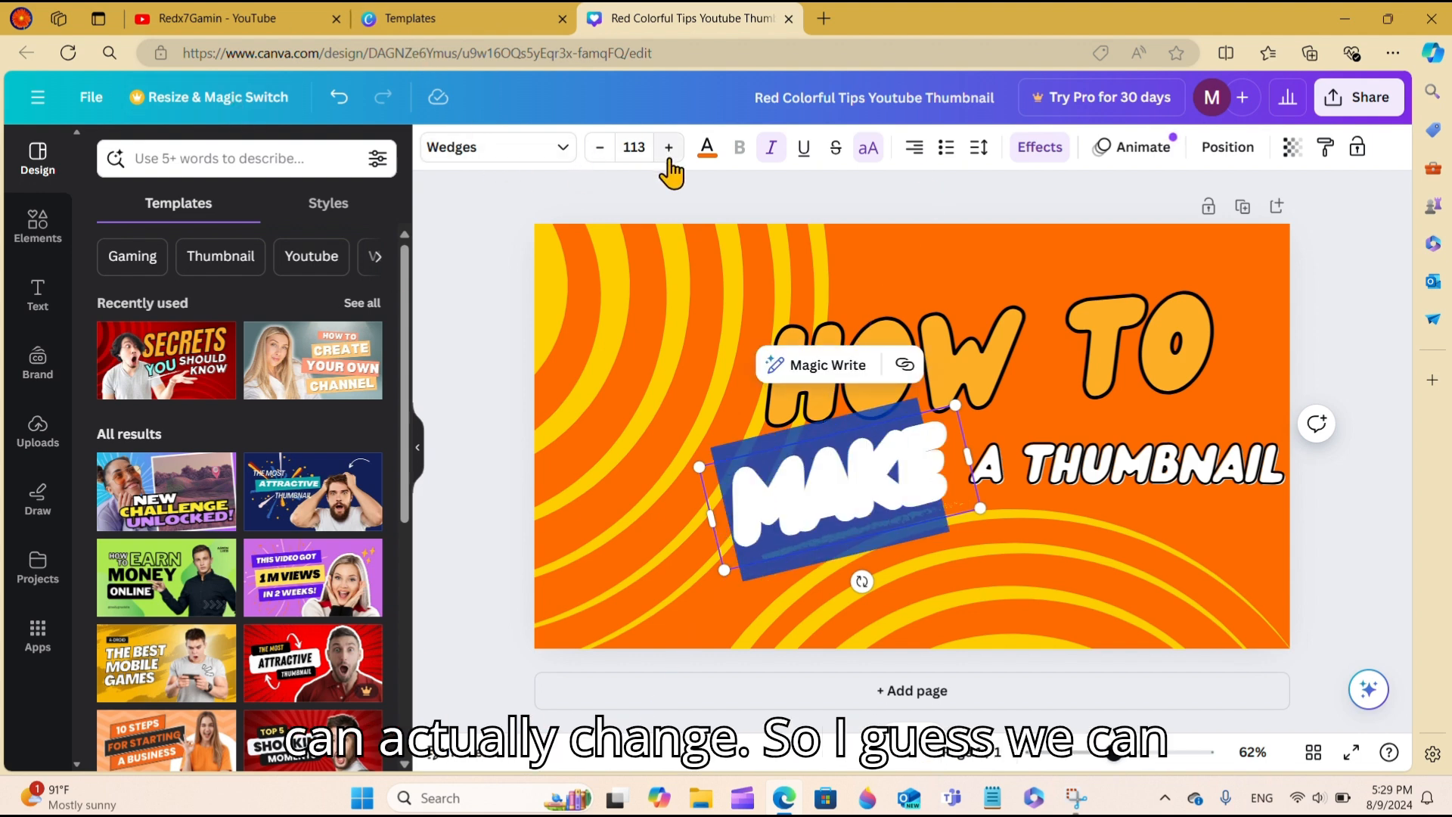
{"action": "left_click", "coordinate": [707, 151]}
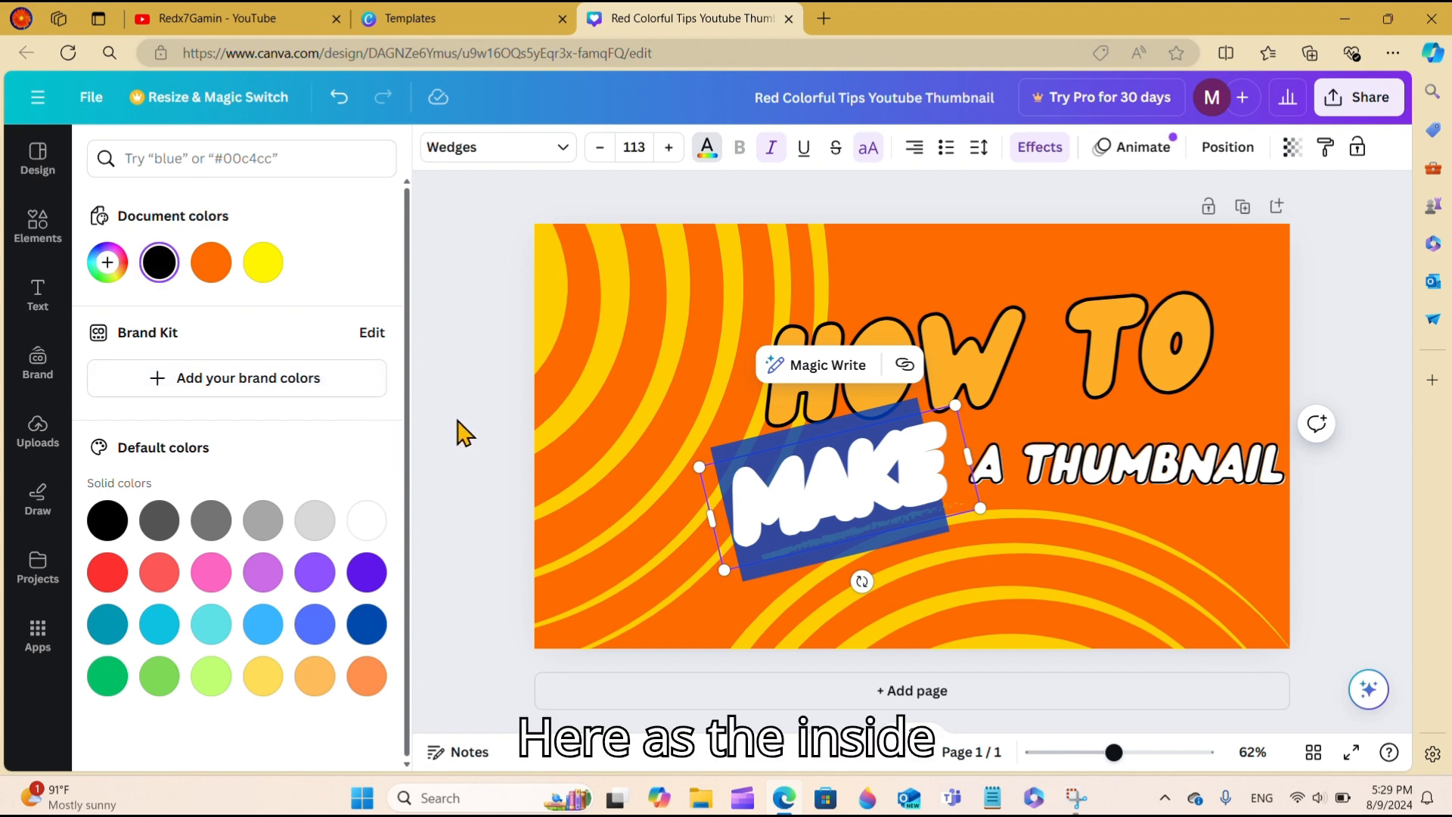
{"action": "left_click", "coordinate": [1130, 348]}
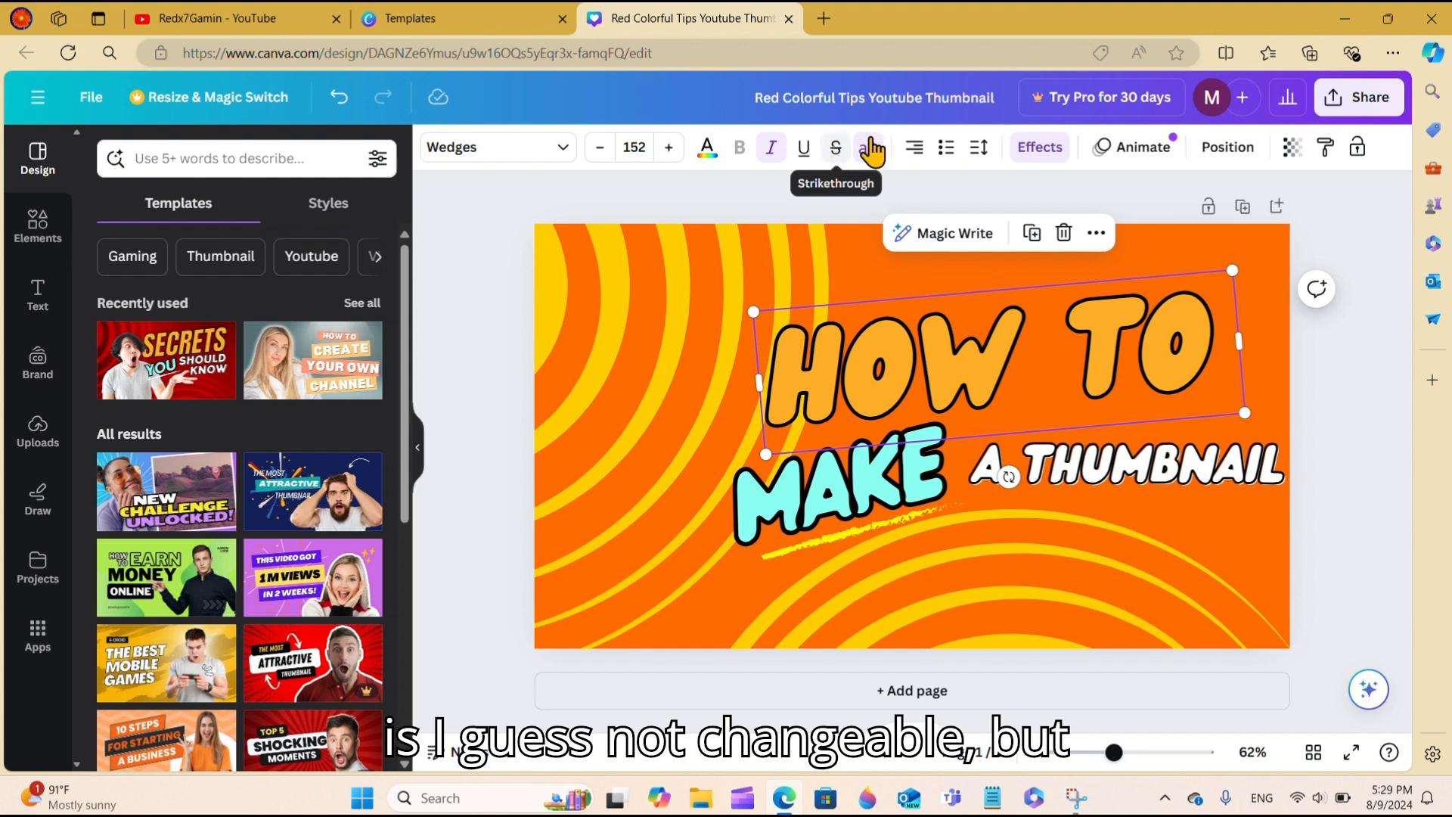
{"action": "left_click", "coordinate": [1357, 541]}
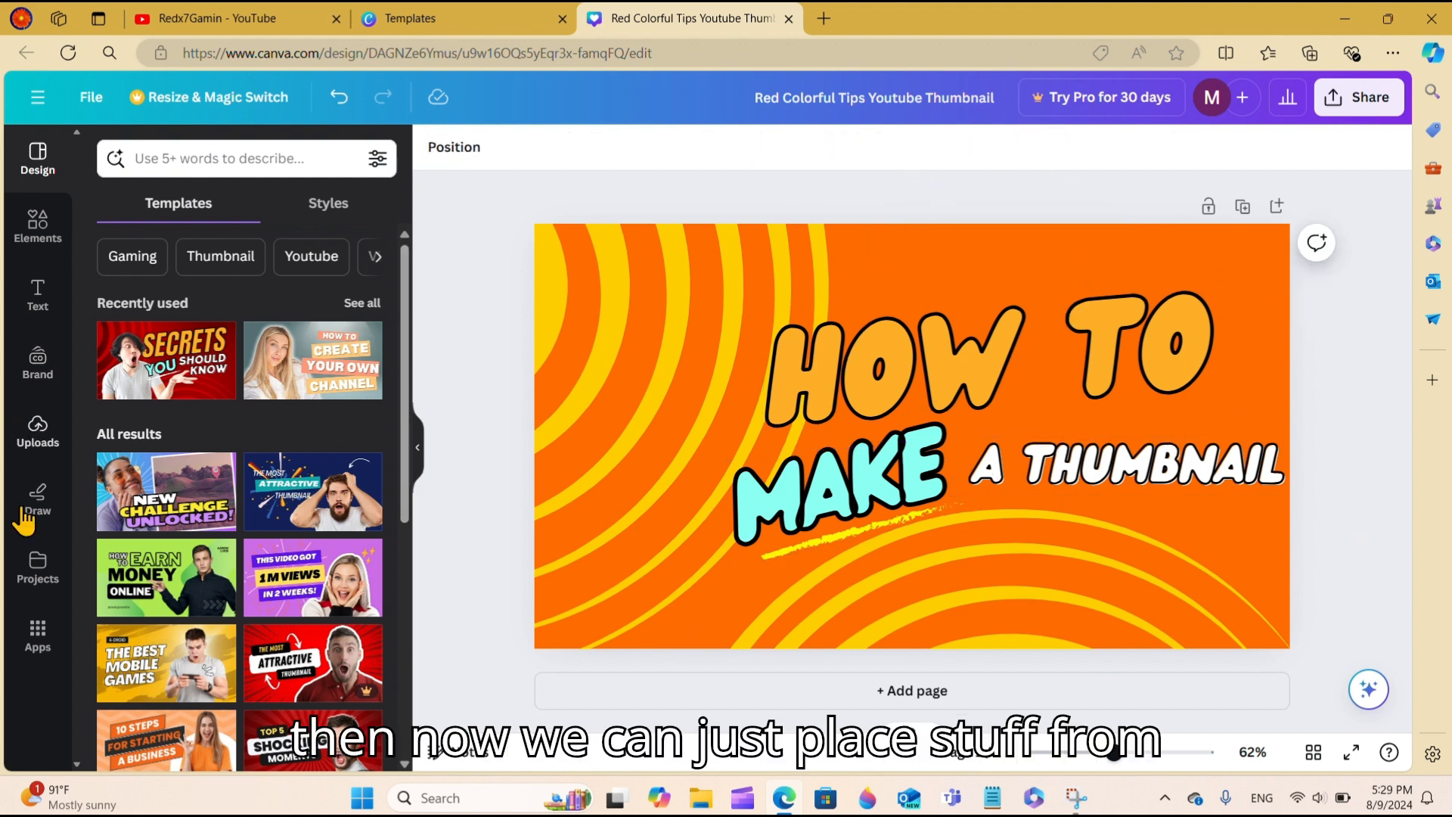
- Add the uploaded black-and-white character drawing to the thumbnail
{"action": "left_click", "coordinate": [38, 567]}
{"action": "left_click", "coordinate": [38, 431]}
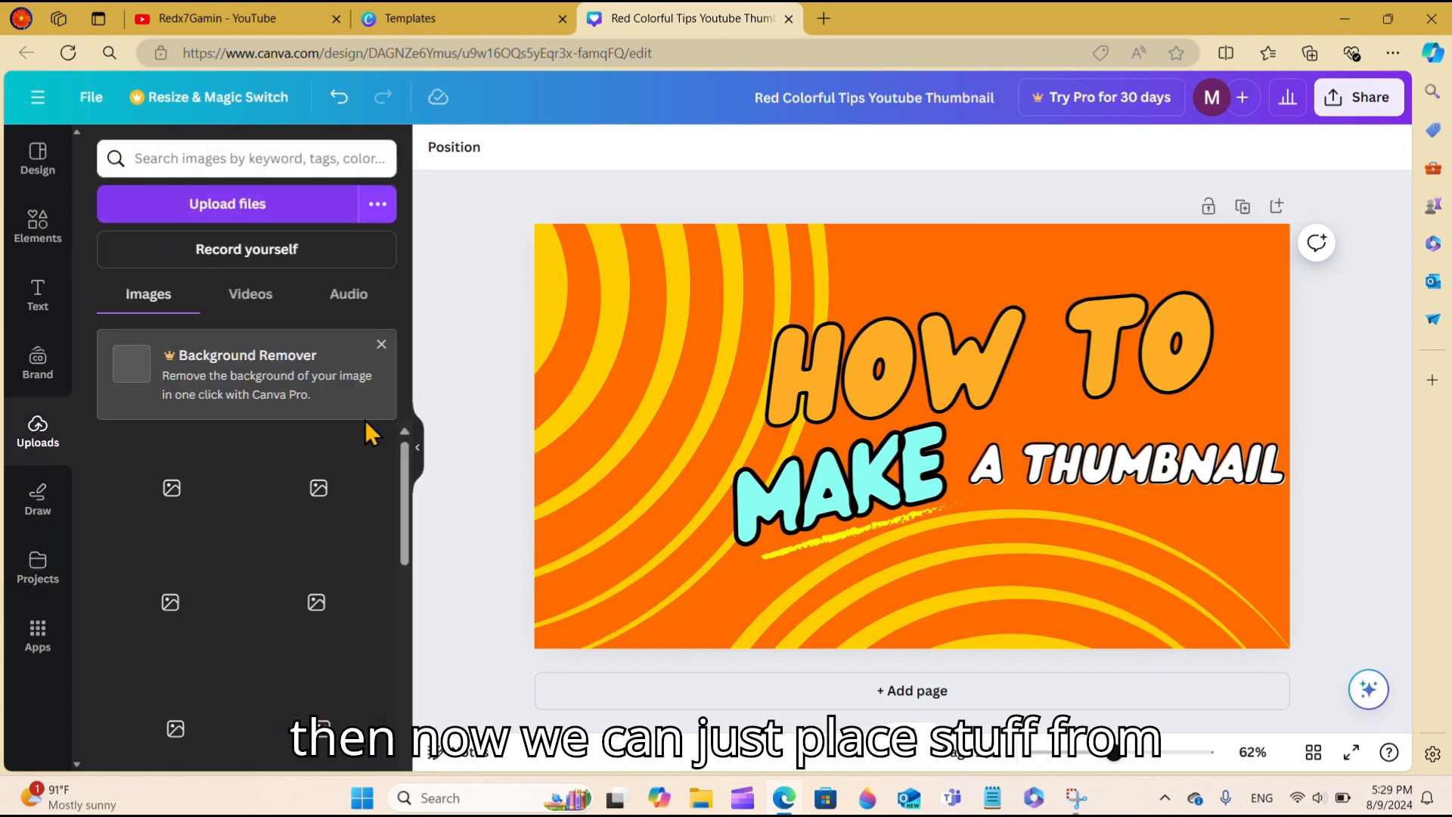
{"action": "left_click_drag", "start_coordinate": [405, 484], "coordinate": [412, 684]}
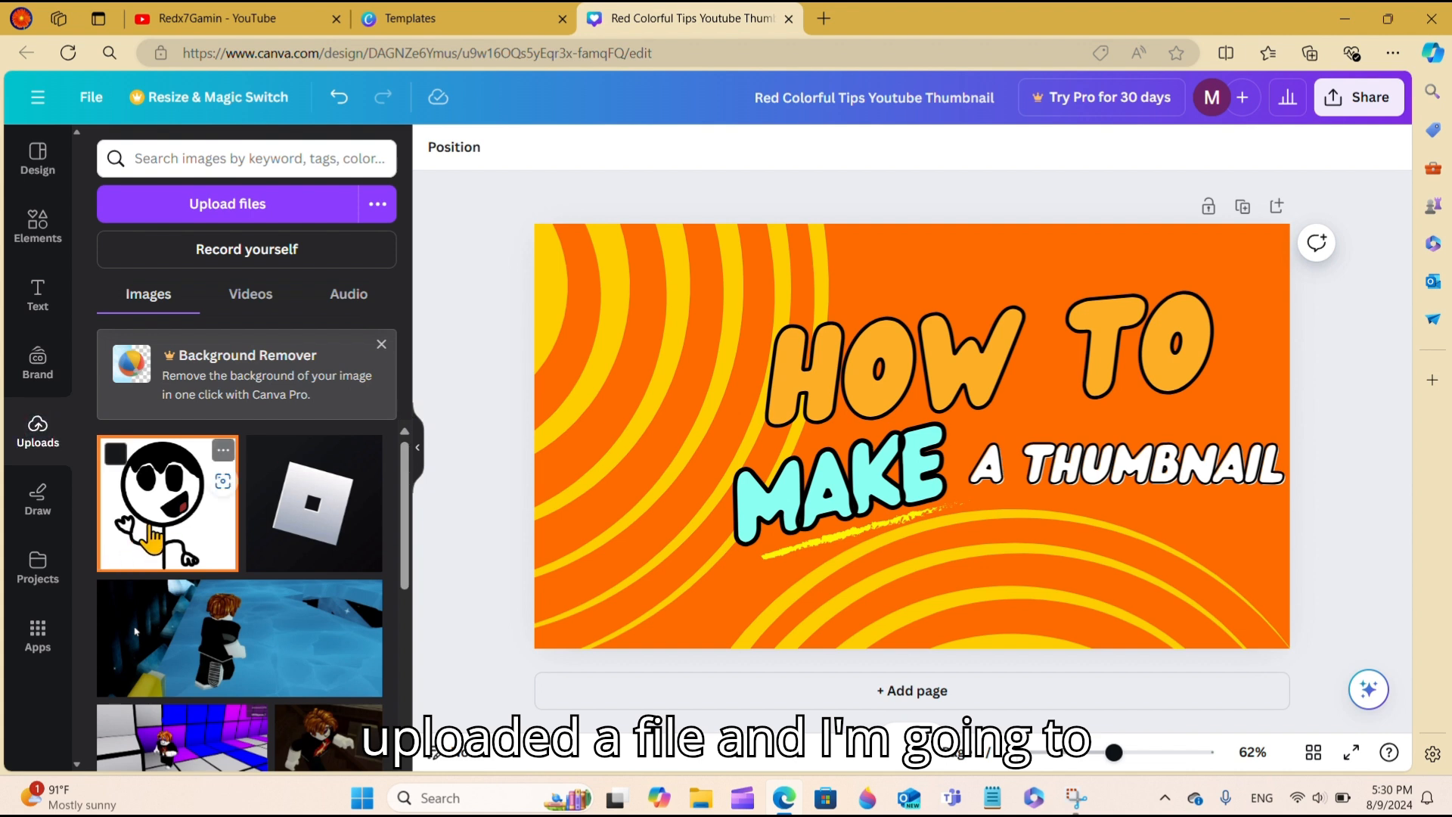
{"action": "left_click", "coordinate": [151, 539]}
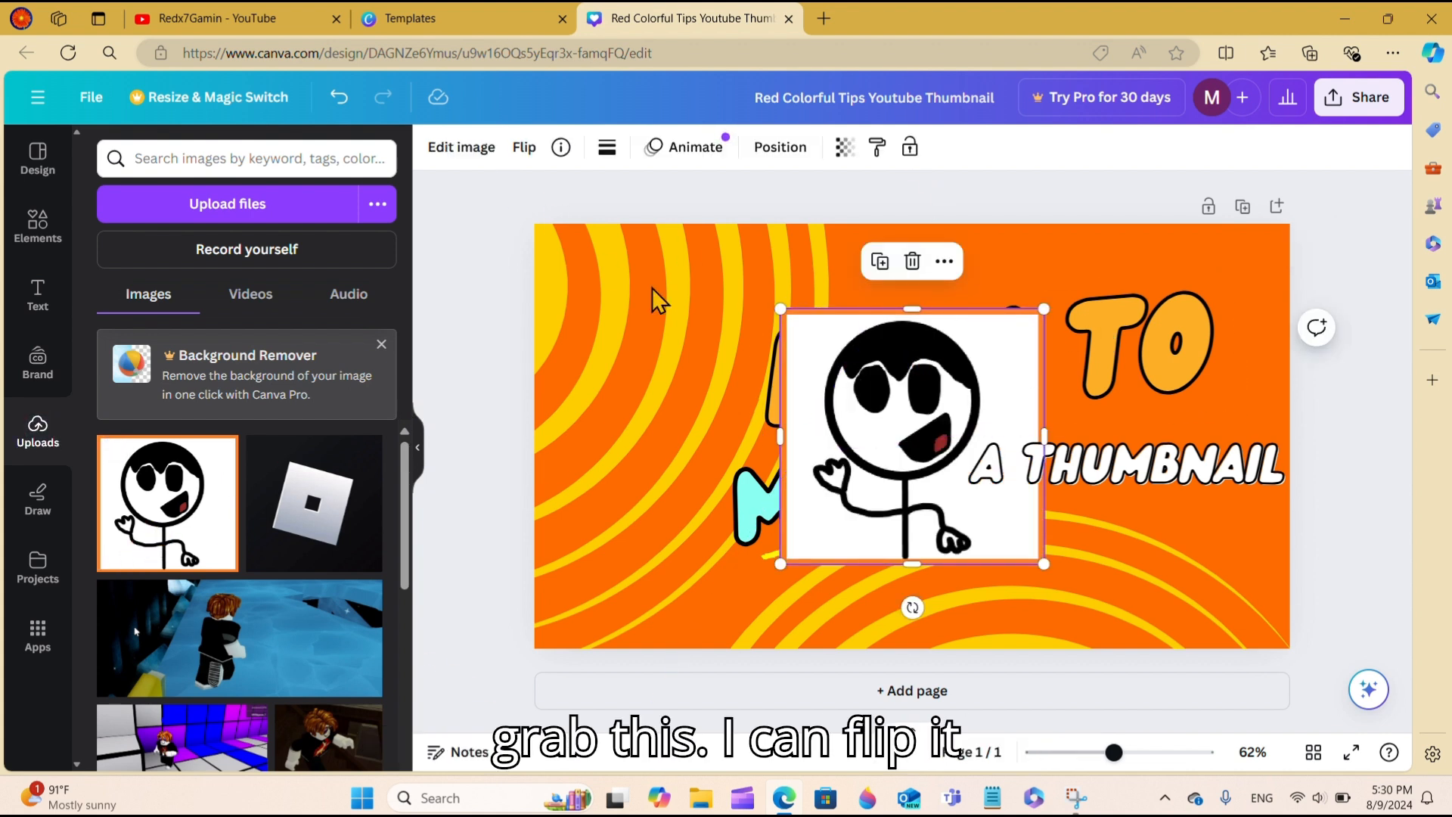
- Try flipping the character image horizontally, moving it over MAKE, and flip it back to its original orientation
{"action": "left_click", "coordinate": [518, 150]}
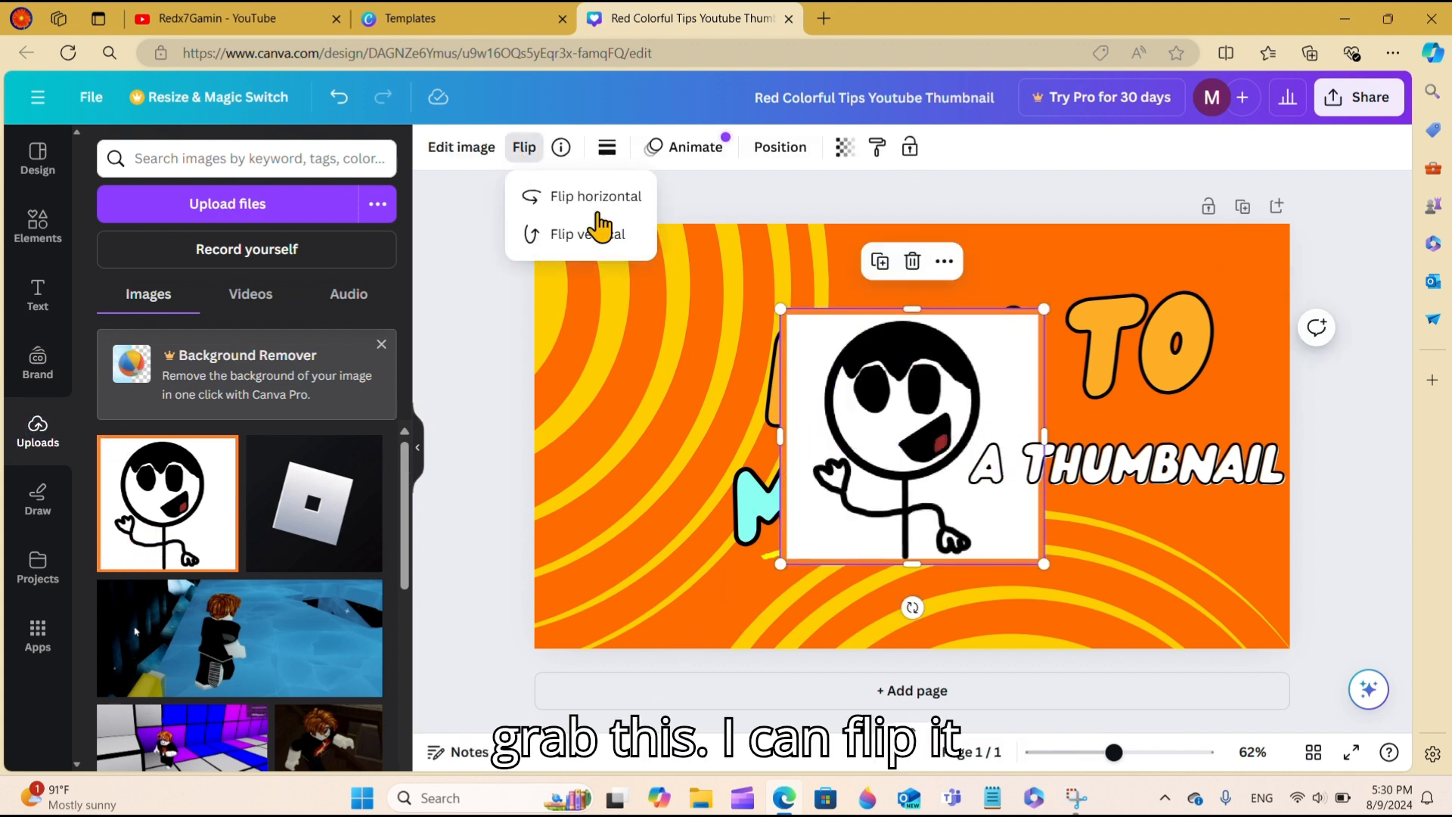
{"action": "left_click", "coordinate": [551, 197]}
{"action": "left_click", "coordinate": [878, 517]}
{"action": "left_click_drag", "start_coordinate": [877, 516], "coordinate": [756, 571]}
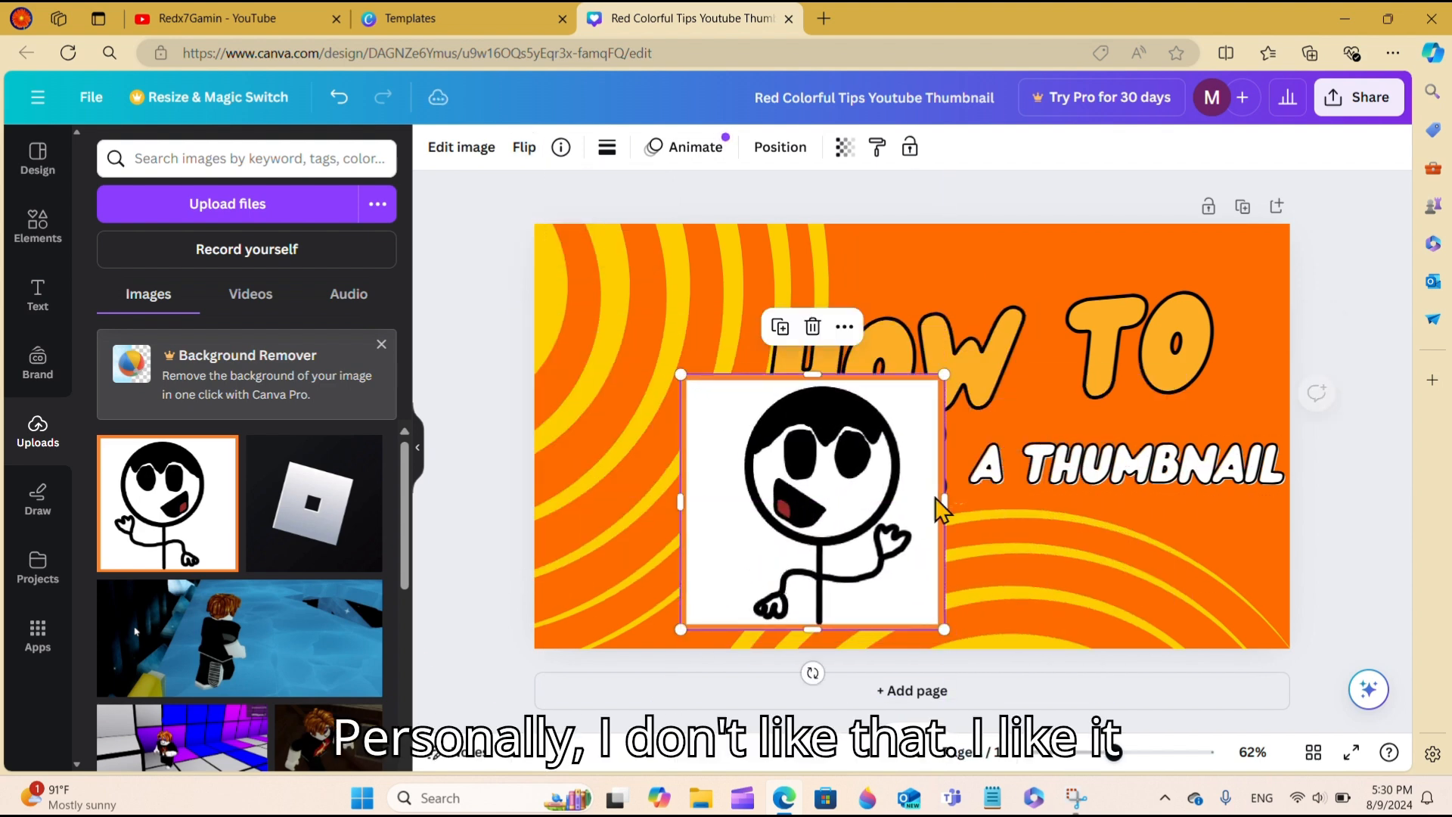
{"action": "left_click", "coordinate": [527, 151]}
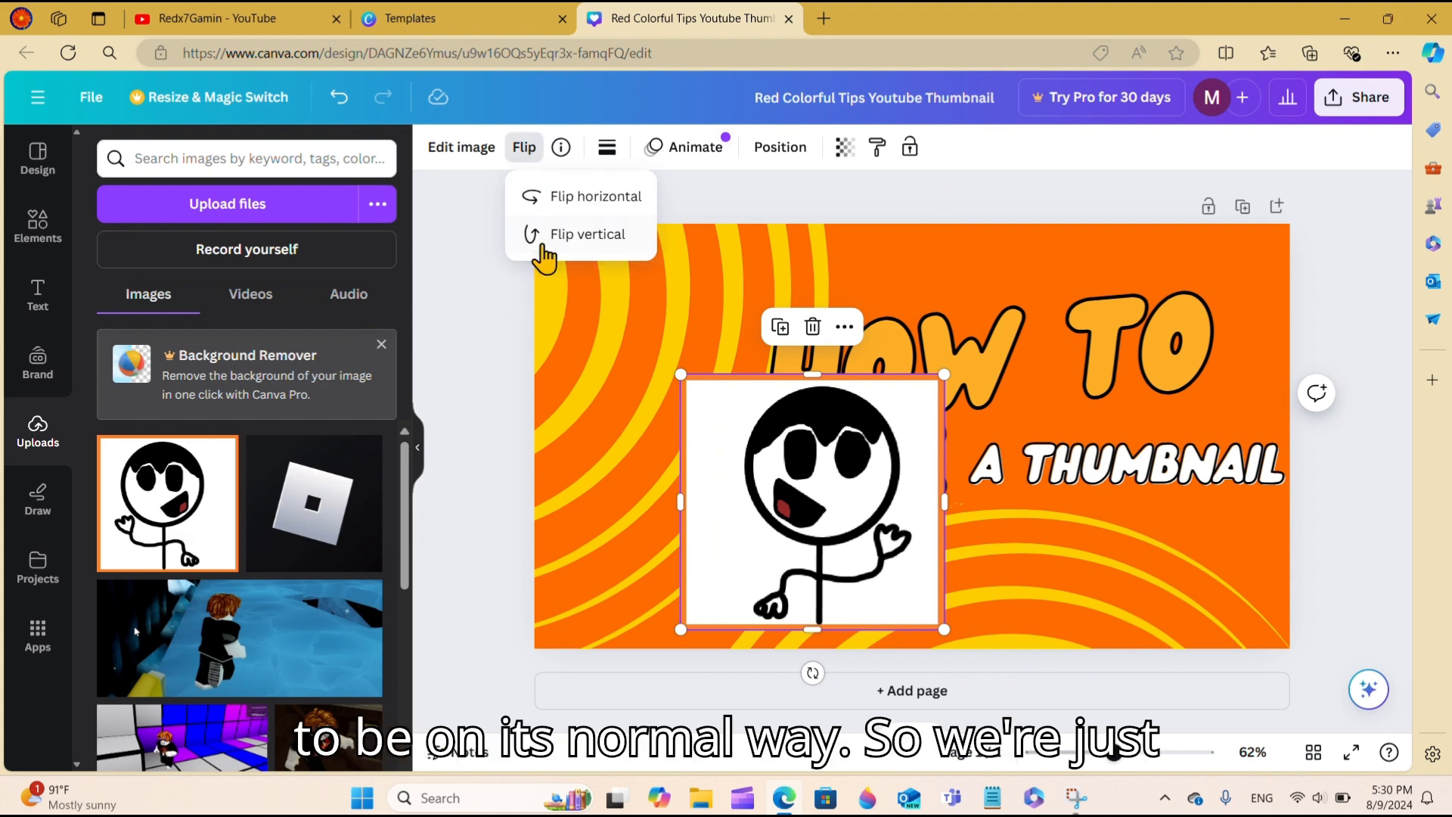
{"action": "left_click", "coordinate": [565, 199]}
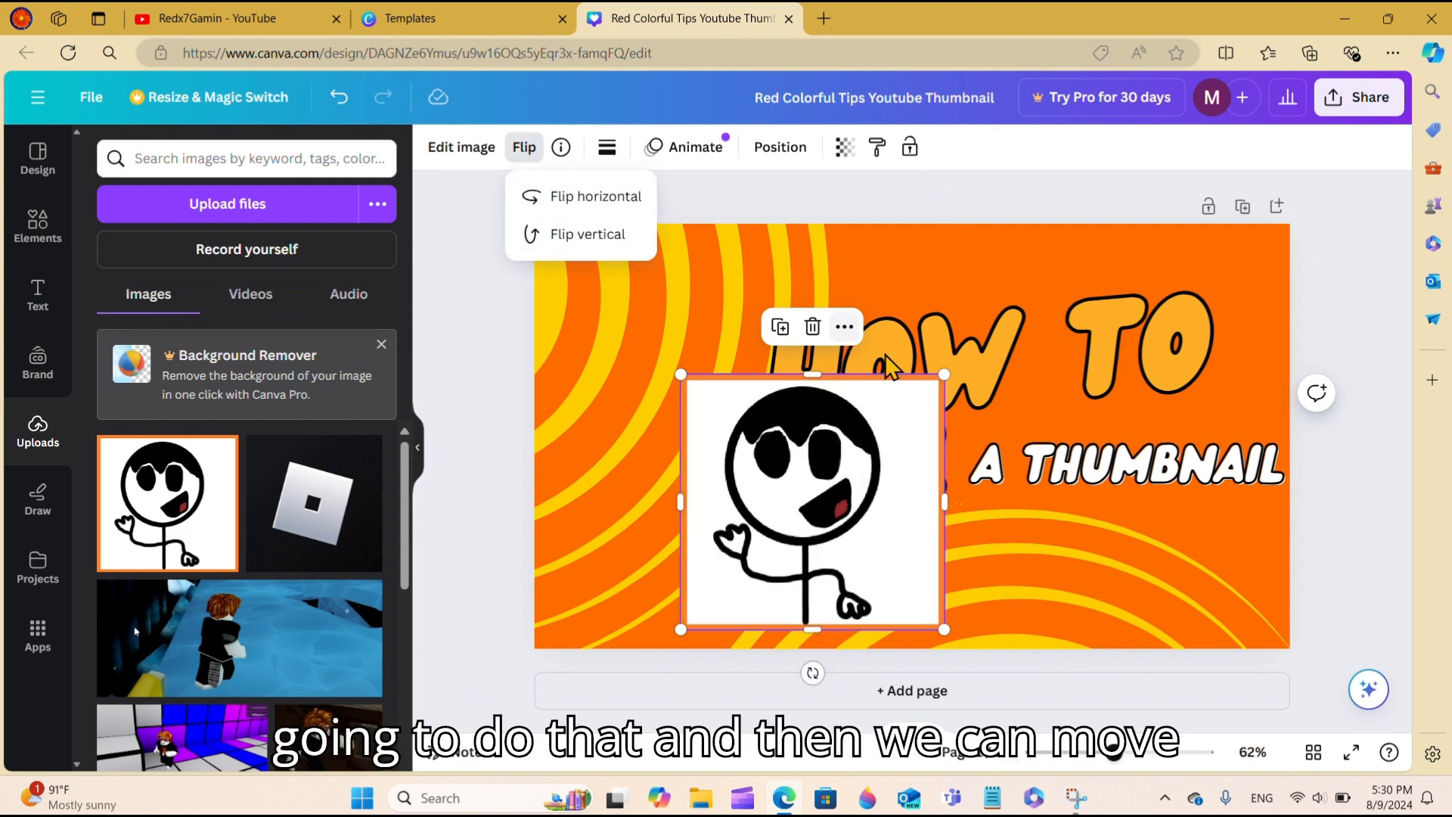
- Move the character image partly off the canvas's upper right edge and stack HOW TO, MAKE and A THUMBNAIL on the left side
{"action": "left_click_drag", "start_coordinate": [911, 457], "coordinate": [1434, 293]}
{"action": "left_click", "coordinate": [1172, 347]}
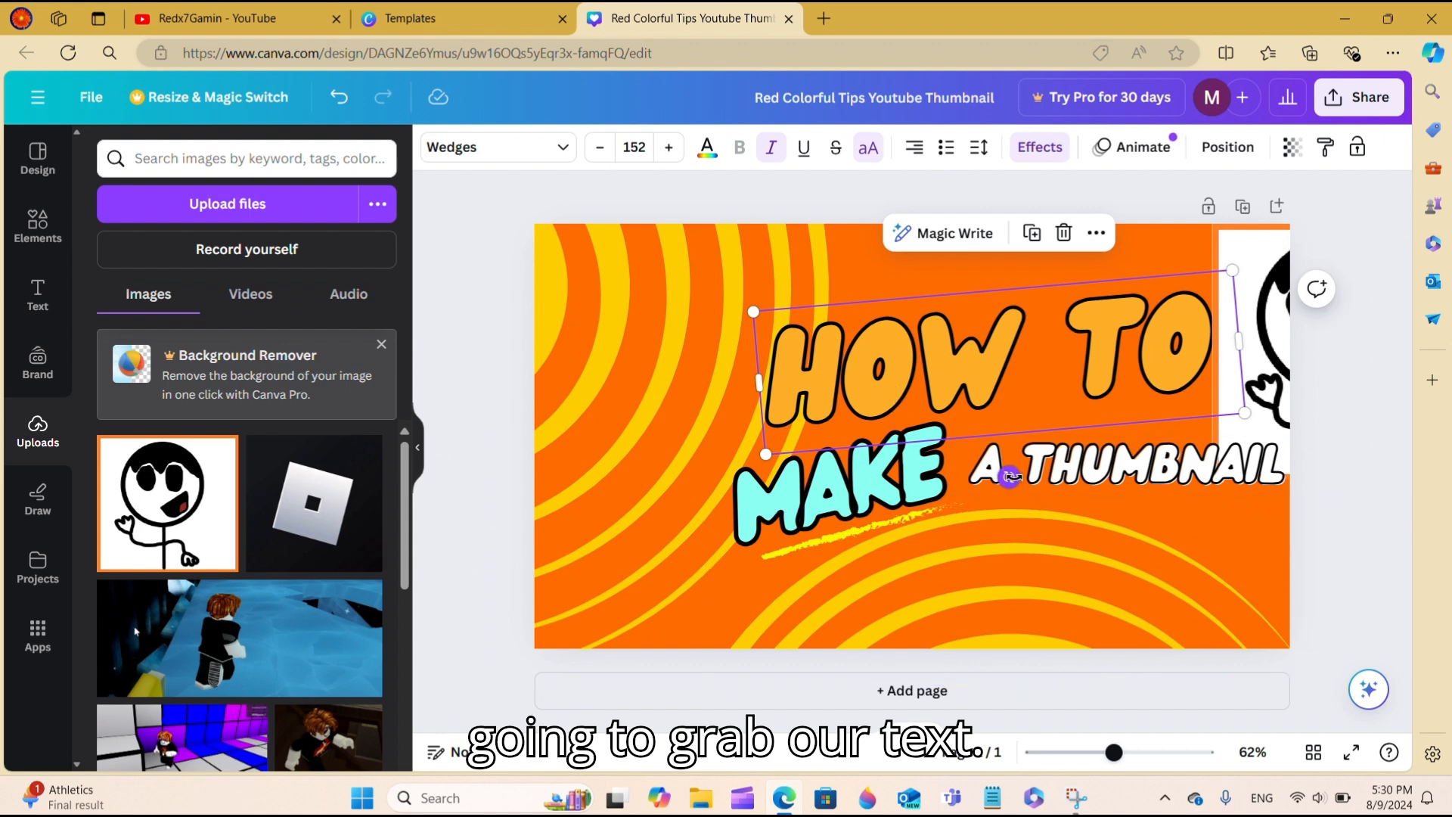
{"action": "left_click_drag", "start_coordinate": [1039, 400], "coordinate": [831, 355]}
{"action": "left_click", "coordinate": [862, 499]}
{"action": "left_click_drag", "start_coordinate": [862, 499], "coordinate": [701, 452]}
{"action": "left_click", "coordinate": [1108, 472]}
{"action": "left_click_drag", "start_coordinate": [1108, 473], "coordinate": [738, 530]}
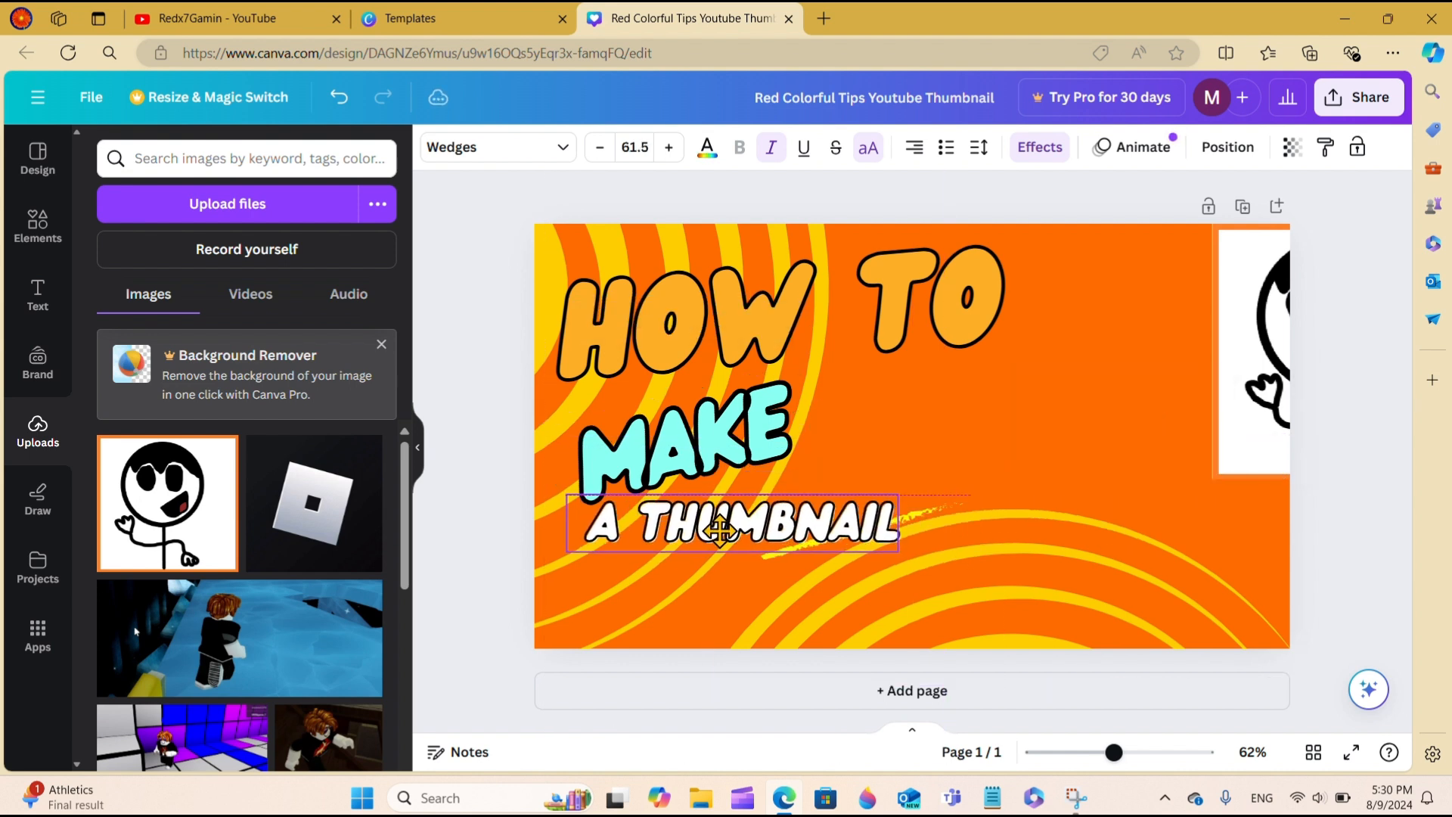
- Tilt the A THUMBNAIL text upward to the right and enlarge it to 79.6 beneath MAKE
{"action": "left_click_drag", "start_coordinate": [716, 596], "coordinate": [737, 597]}
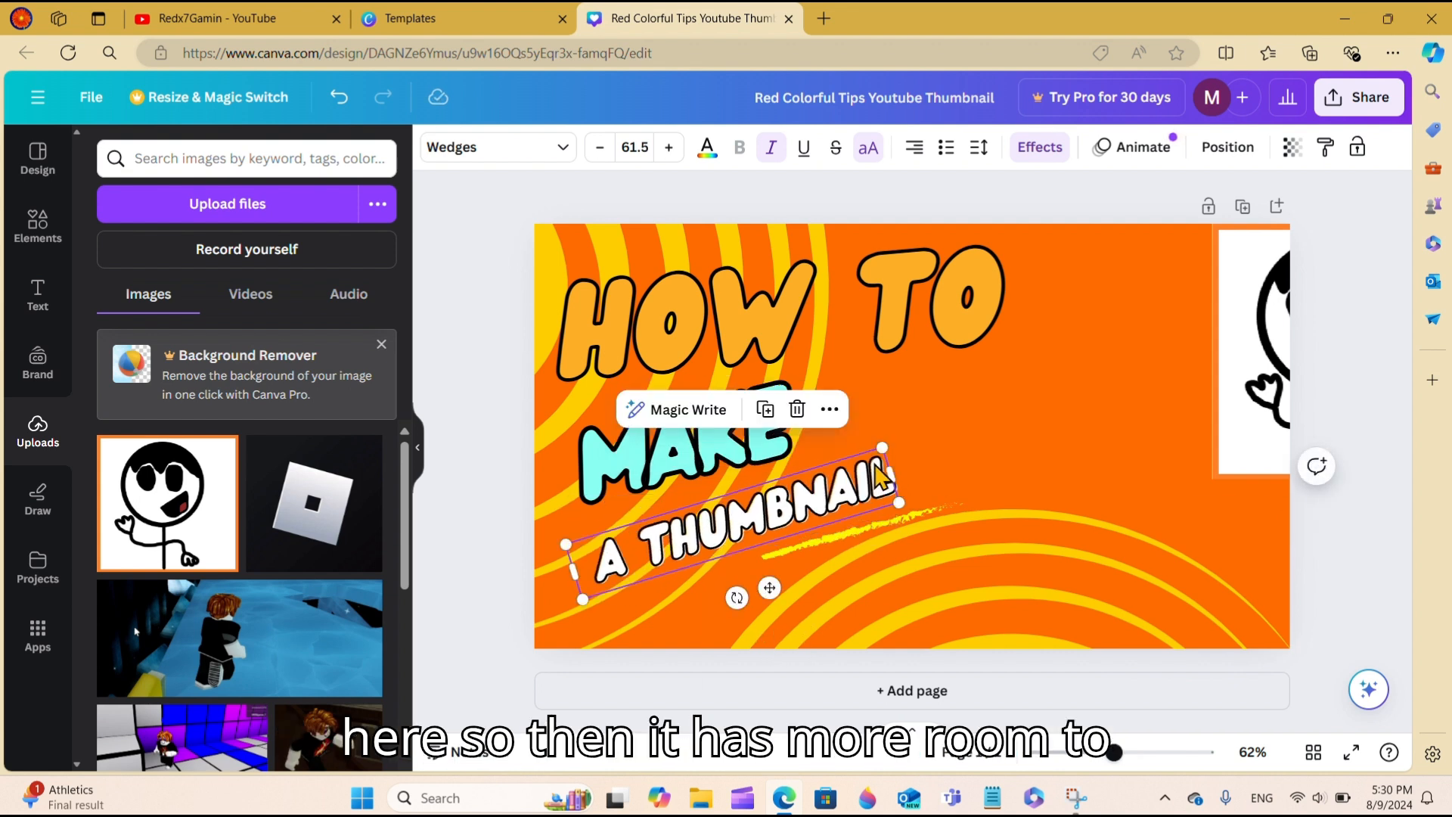
{"action": "left_click_drag", "start_coordinate": [881, 447], "coordinate": [970, 403]}
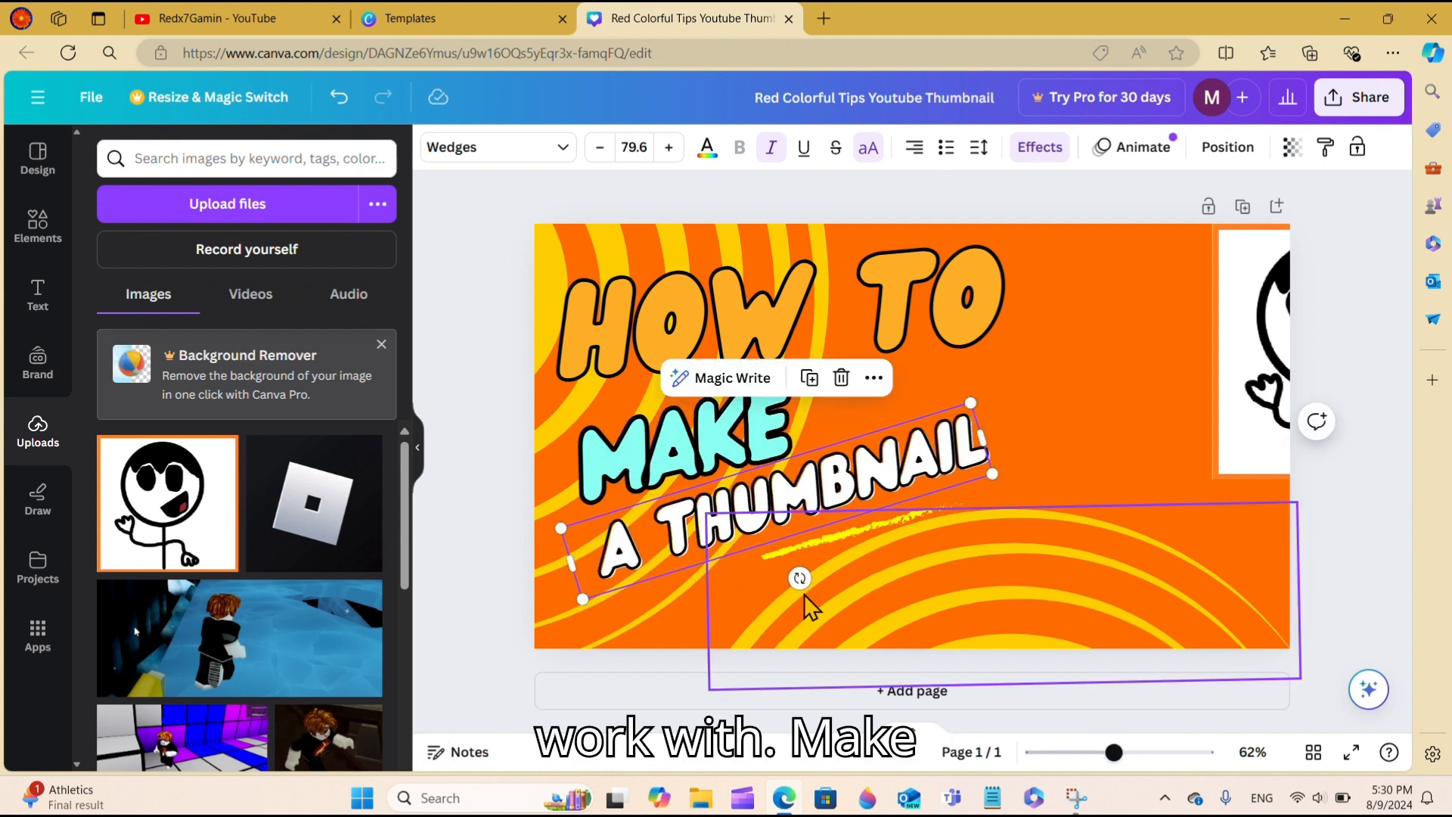
{"action": "left_click_drag", "start_coordinate": [800, 579], "coordinate": [793, 587]}
{"action": "left_click", "coordinate": [647, 370]}
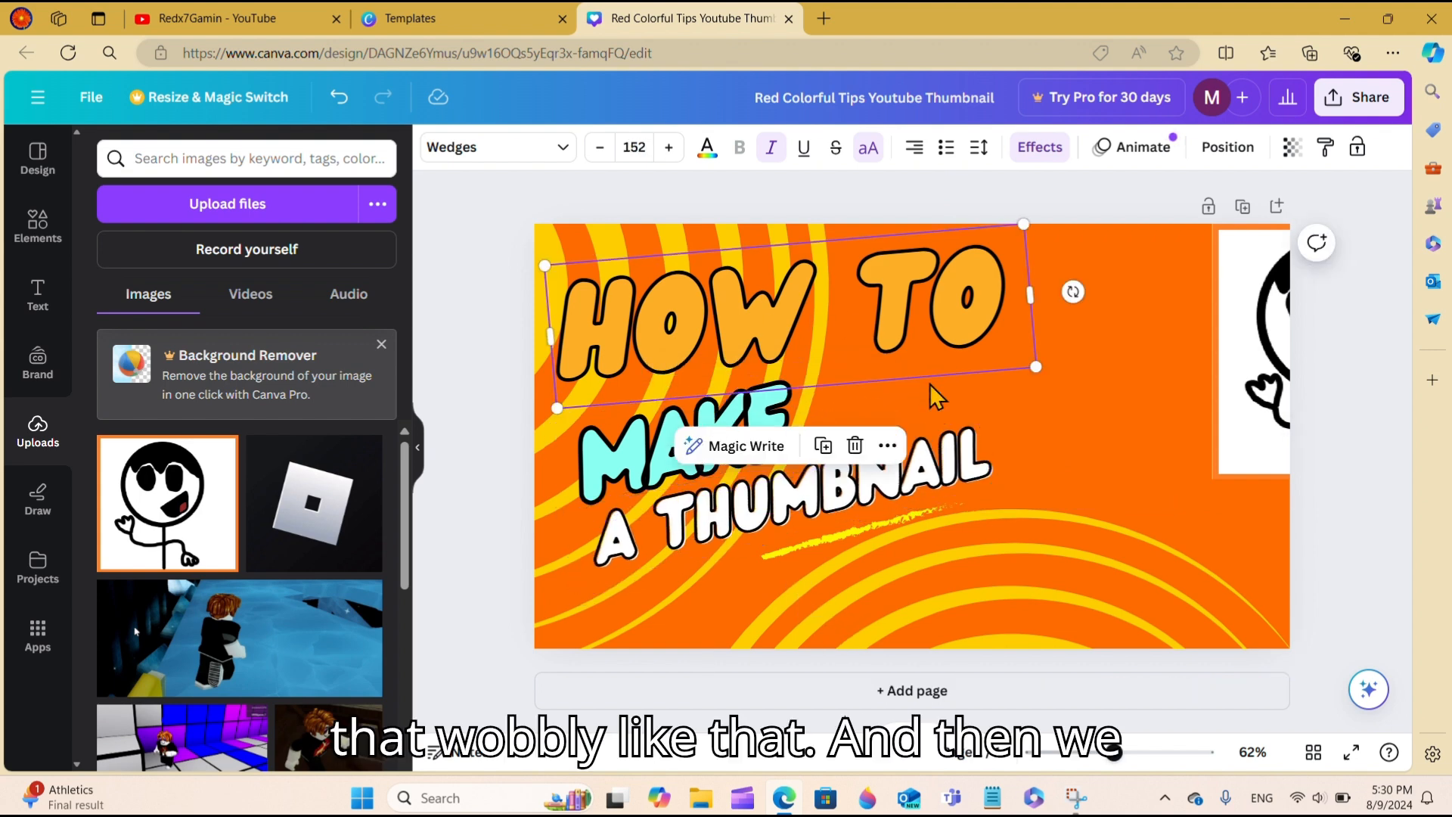
{"action": "left_click", "coordinate": [1388, 554]}
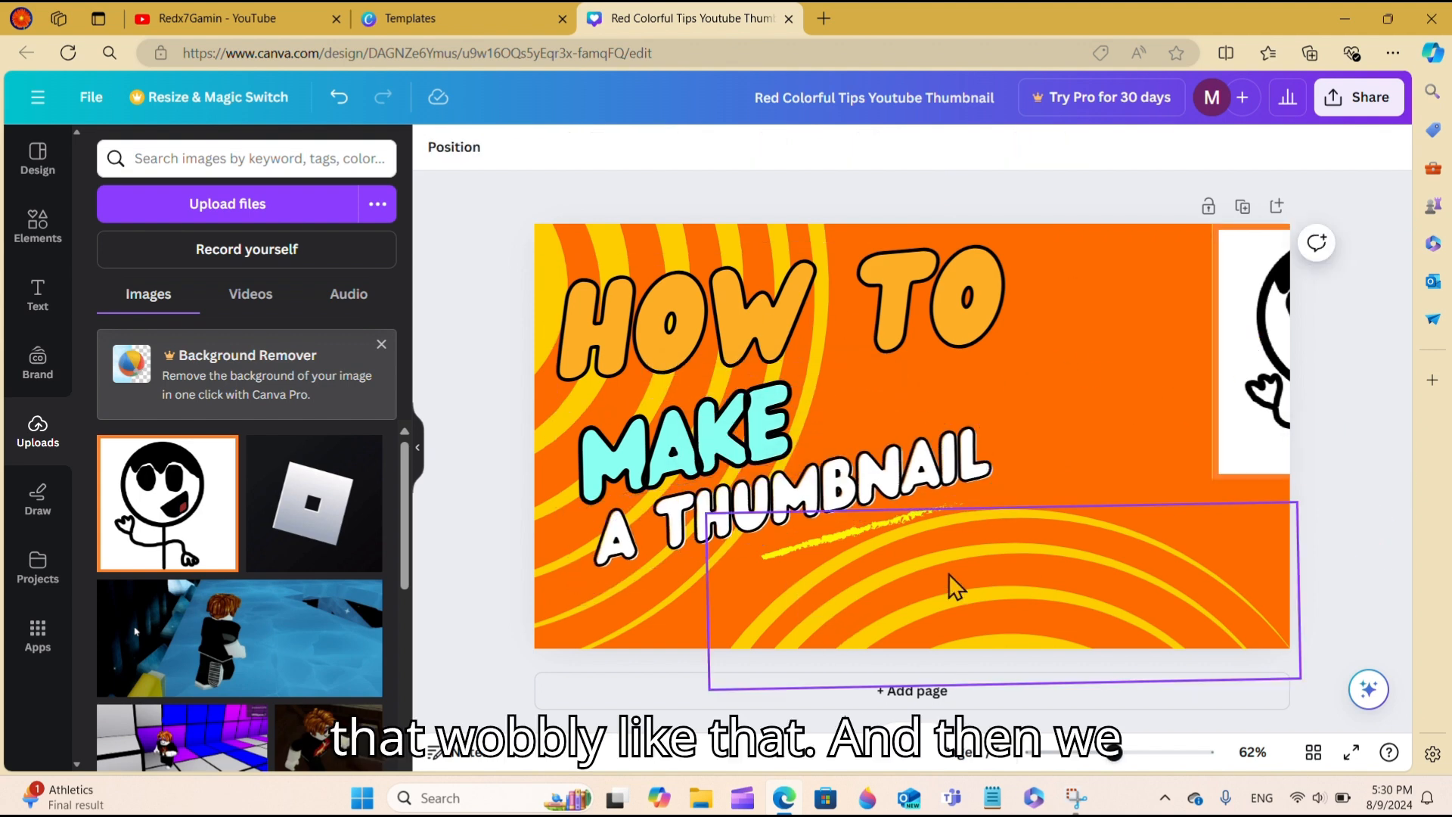
- Place the yellow brush underline beneath MAKE and nudge the MAKE text slightly upward to fit it
{"action": "left_click", "coordinate": [864, 539]}
{"action": "mouse_move", "coordinate": [892, 574]}
{"action": "left_mouse_down"}
{"action": "mouse_move", "coordinate": [764, 524]}
{"action": "mouse_move", "coordinate": [674, 525]}
{"action": "mouse_move", "coordinate": [699, 523]}
{"action": "left_mouse_up"}
{"action": "left_click", "coordinate": [684, 458]}
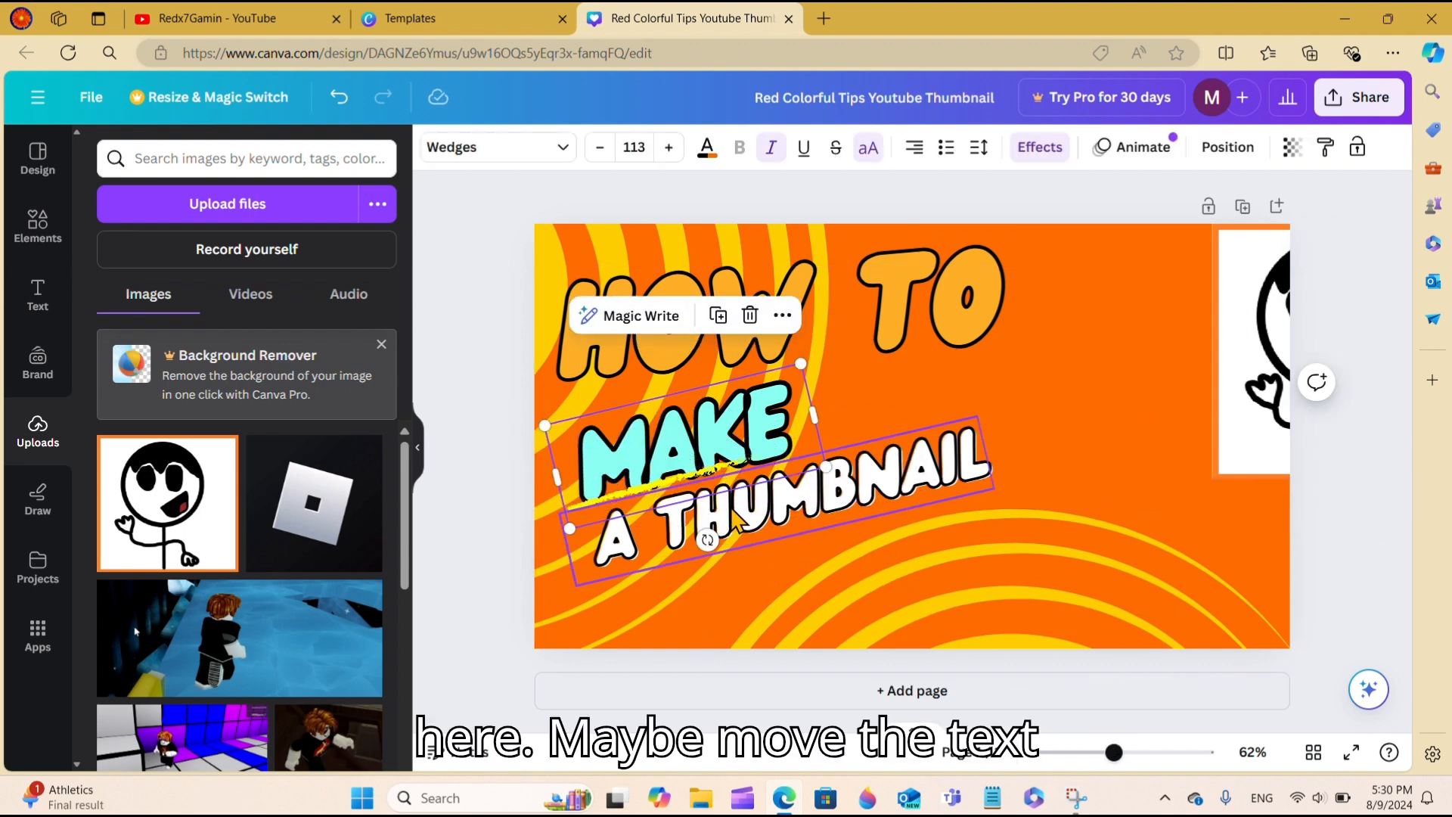
{"action": "left_click_drag", "start_coordinate": [795, 408], "coordinate": [803, 395]}
{"action": "left_click", "coordinate": [684, 484]}
{"action": "left_click_drag", "start_coordinate": [684, 484], "coordinate": [692, 476]}
- Move the character image into the canvas's lower right corner and enlarge it slightly
{"action": "left_click", "coordinate": [1240, 368]}
{"action": "mouse_move", "coordinate": [1241, 368]}
{"action": "left_mouse_down"}
{"action": "mouse_move", "coordinate": [1035, 484]}
{"action": "mouse_move", "coordinate": [1077, 523]}
{"action": "left_mouse_up"}
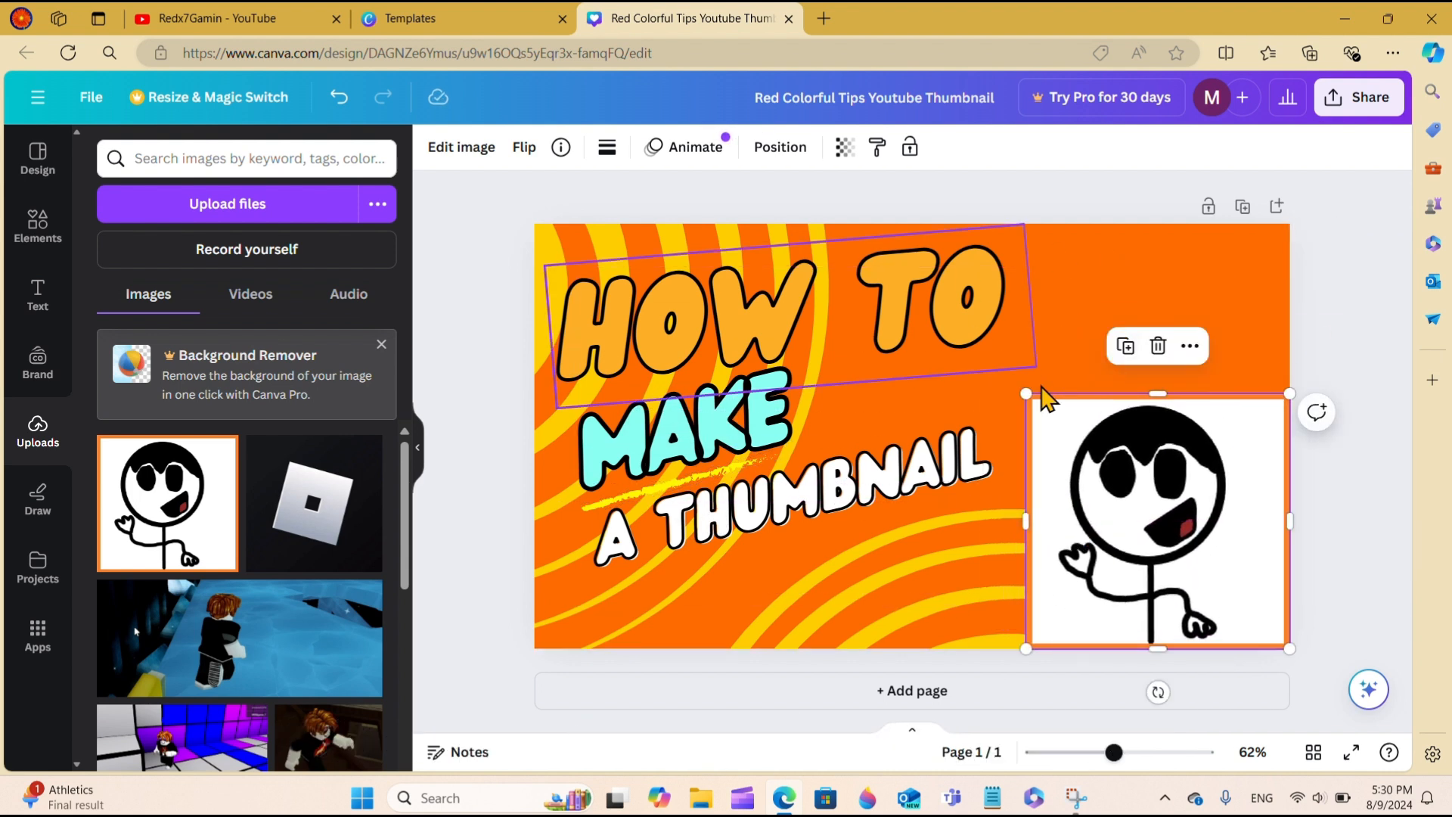
{"action": "left_click_drag", "start_coordinate": [1026, 393], "coordinate": [1001, 386]}
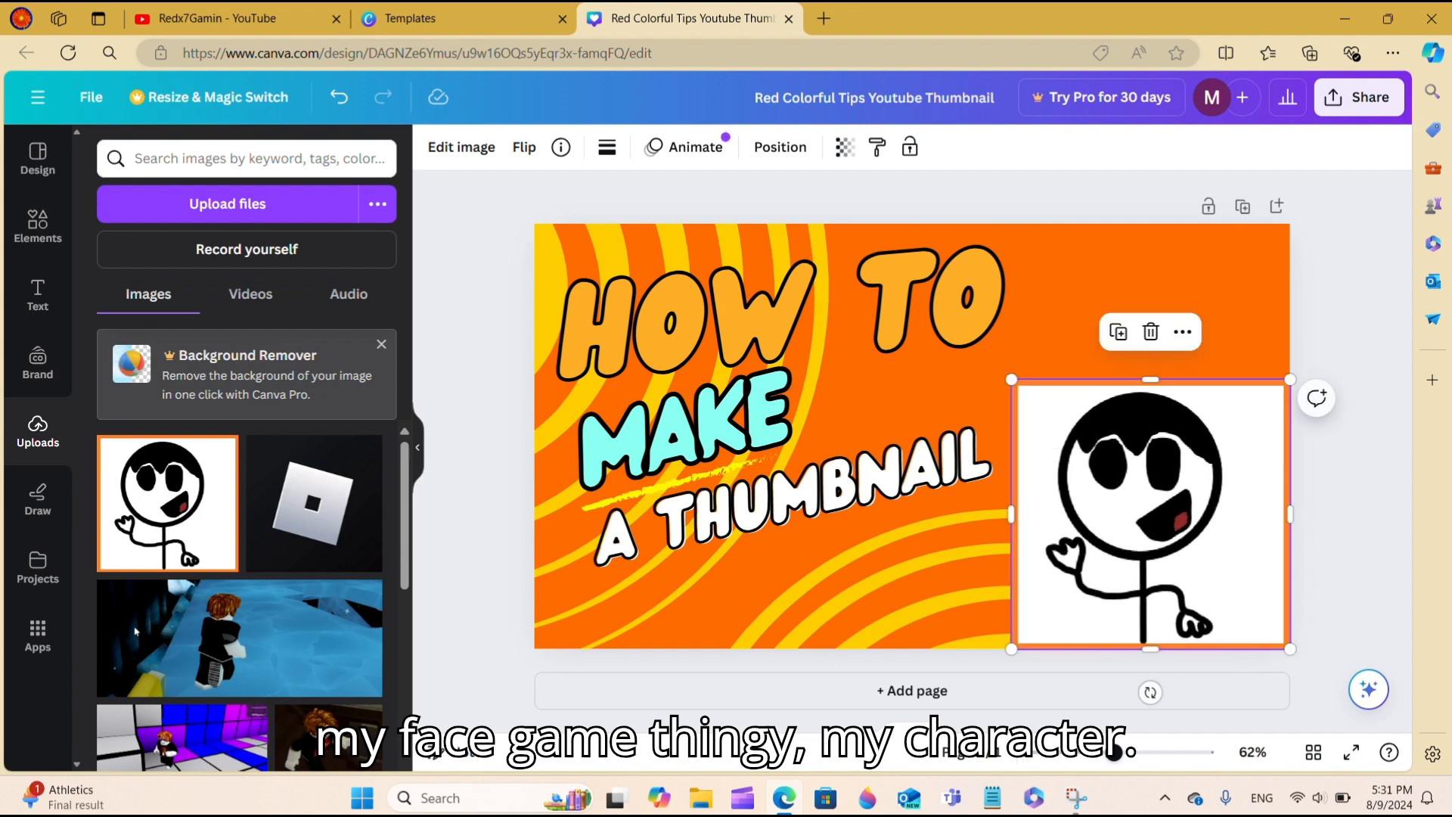
{"action": "left_click", "coordinate": [1353, 594]}
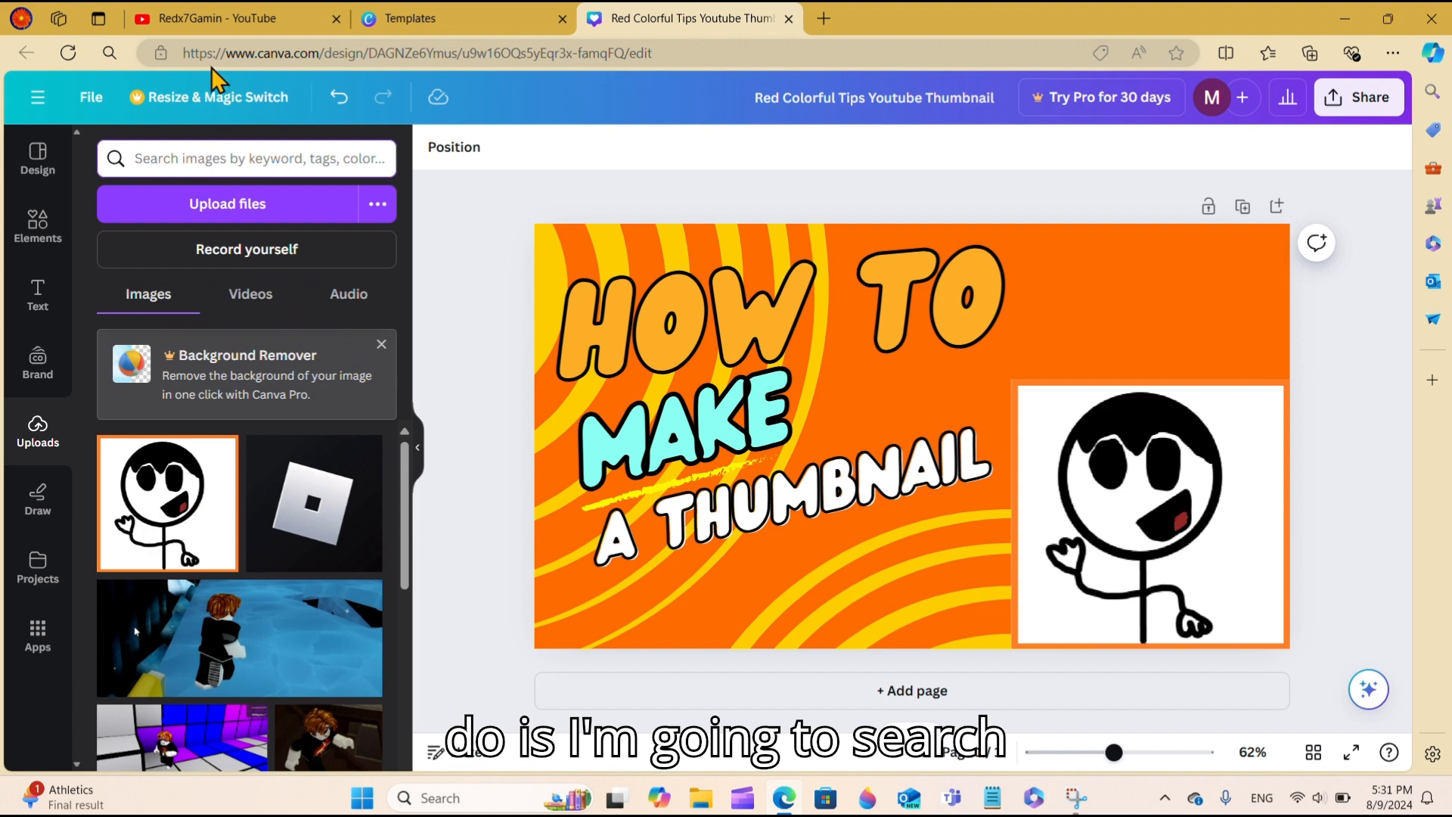
- Search the design elements for Canva
{"action": "left_click", "coordinate": [229, 162]}
{"action": "left_click_drag", "start_coordinate": [409, 452], "coordinate": [421, 709]}
{"action": "left_click", "coordinate": [42, 298]}
{"action": "left_click", "coordinate": [39, 225]}
{"action": "left_click", "coordinate": [254, 160]}
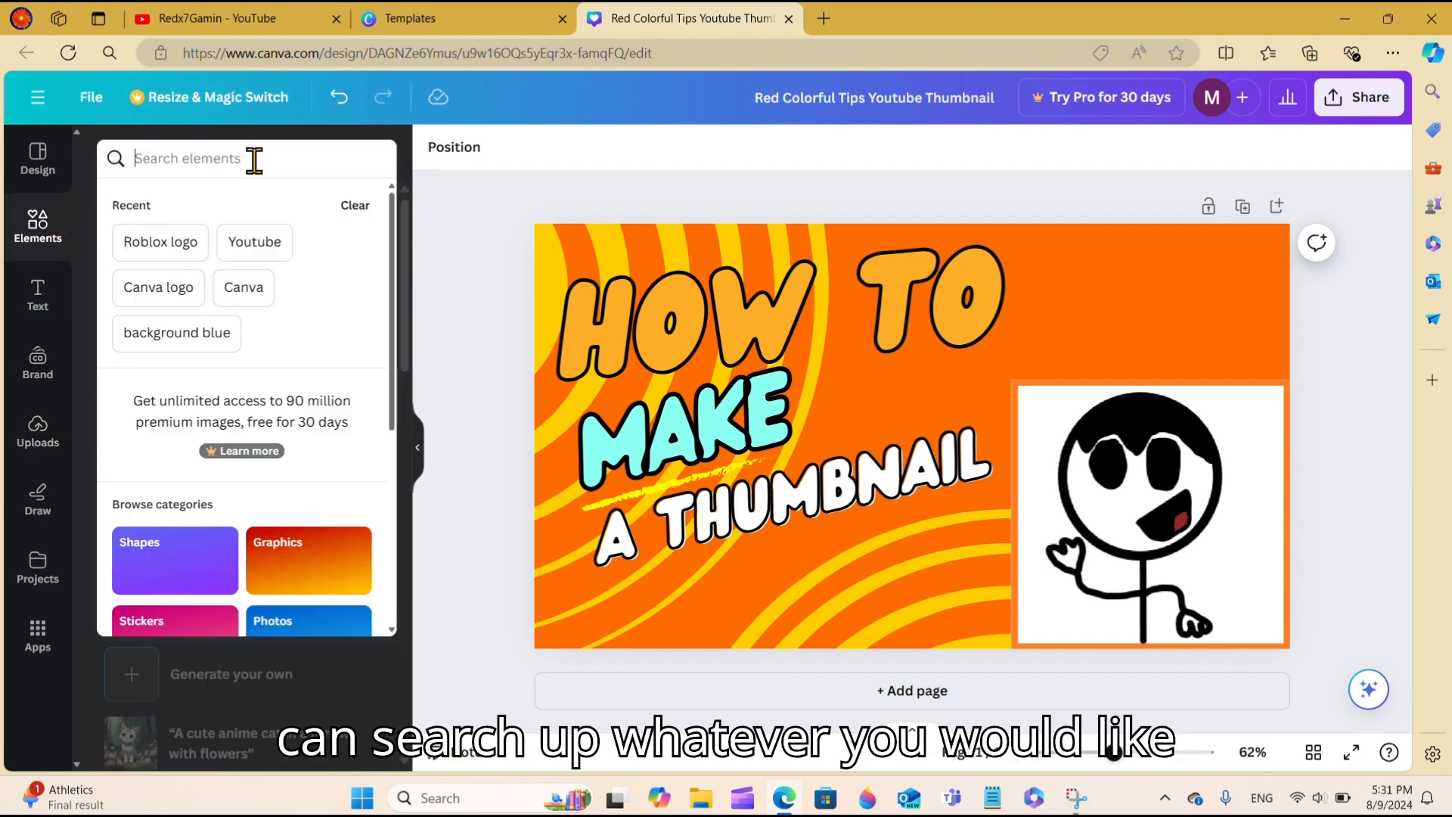
{"action": "type", "text": "CAnva"}
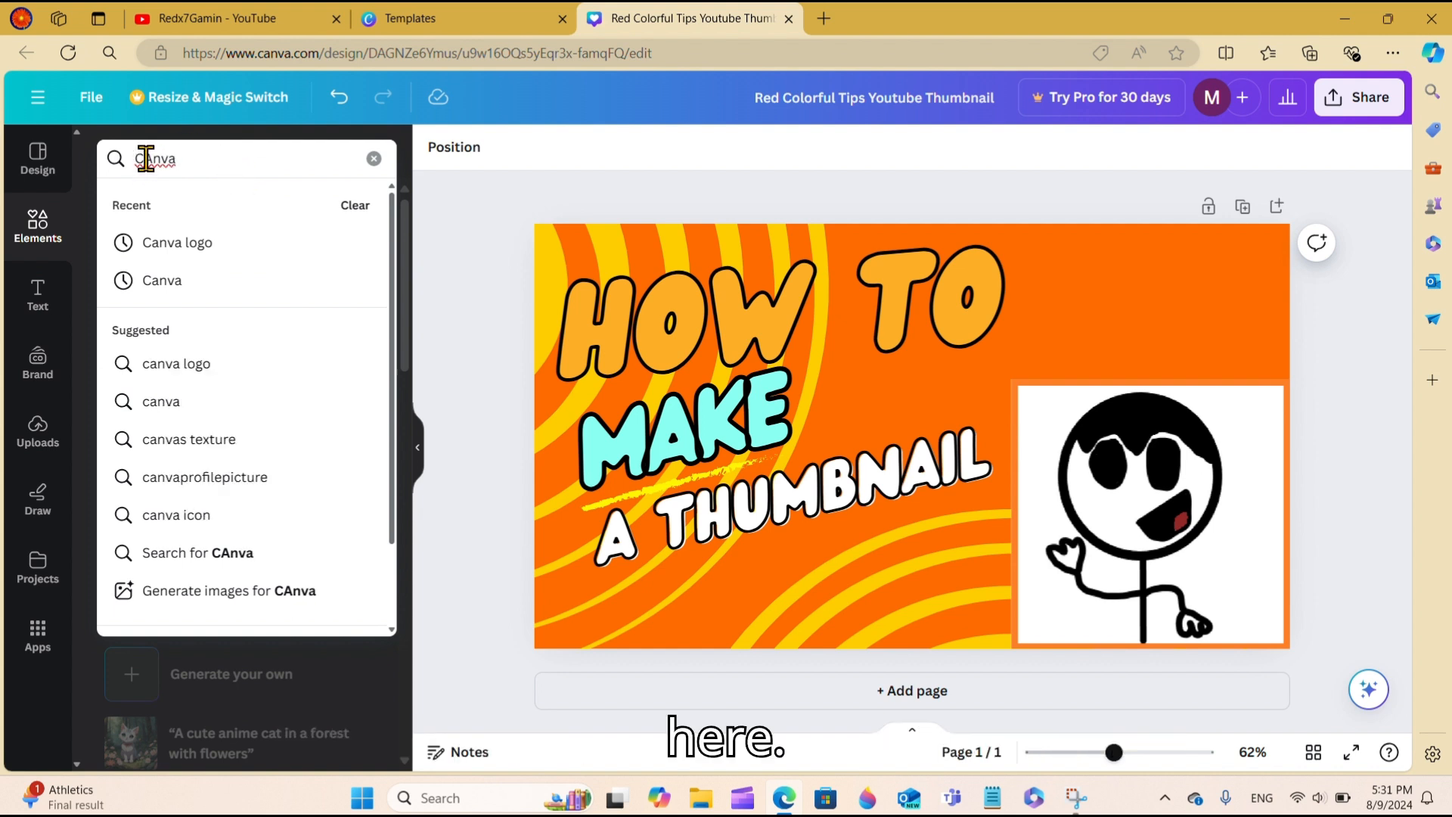
{"action": "left_click", "coordinate": [145, 159]}
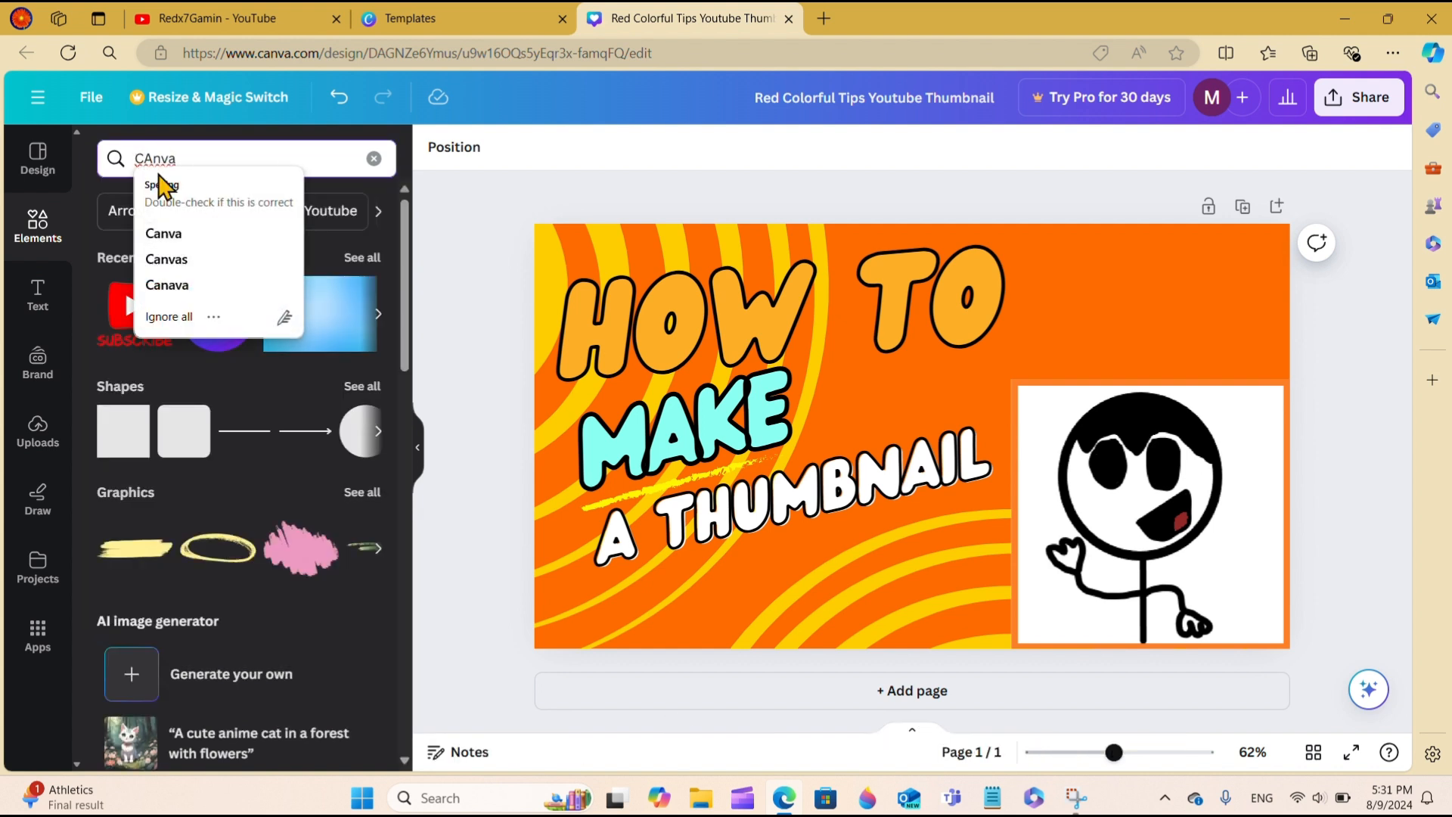
- Add the round Canva logo from the recently used elements, shrink it and place it below A THUMBNAIL
{"action": "left_click", "coordinate": [555, 336]}
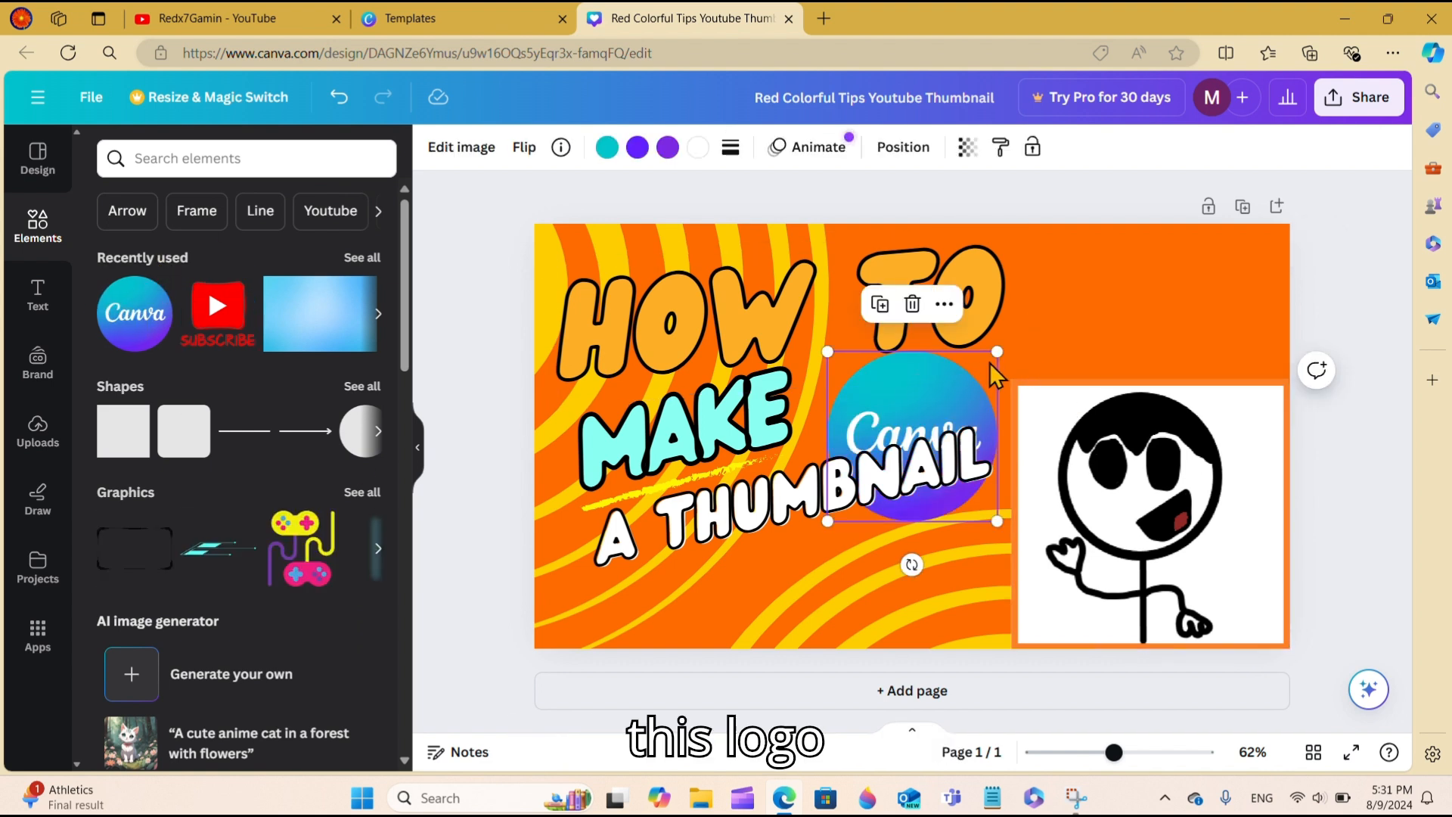
{"action": "left_click_drag", "start_coordinate": [988, 350], "coordinate": [959, 389]}
{"action": "left_click_drag", "start_coordinate": [871, 415], "coordinate": [851, 551]}
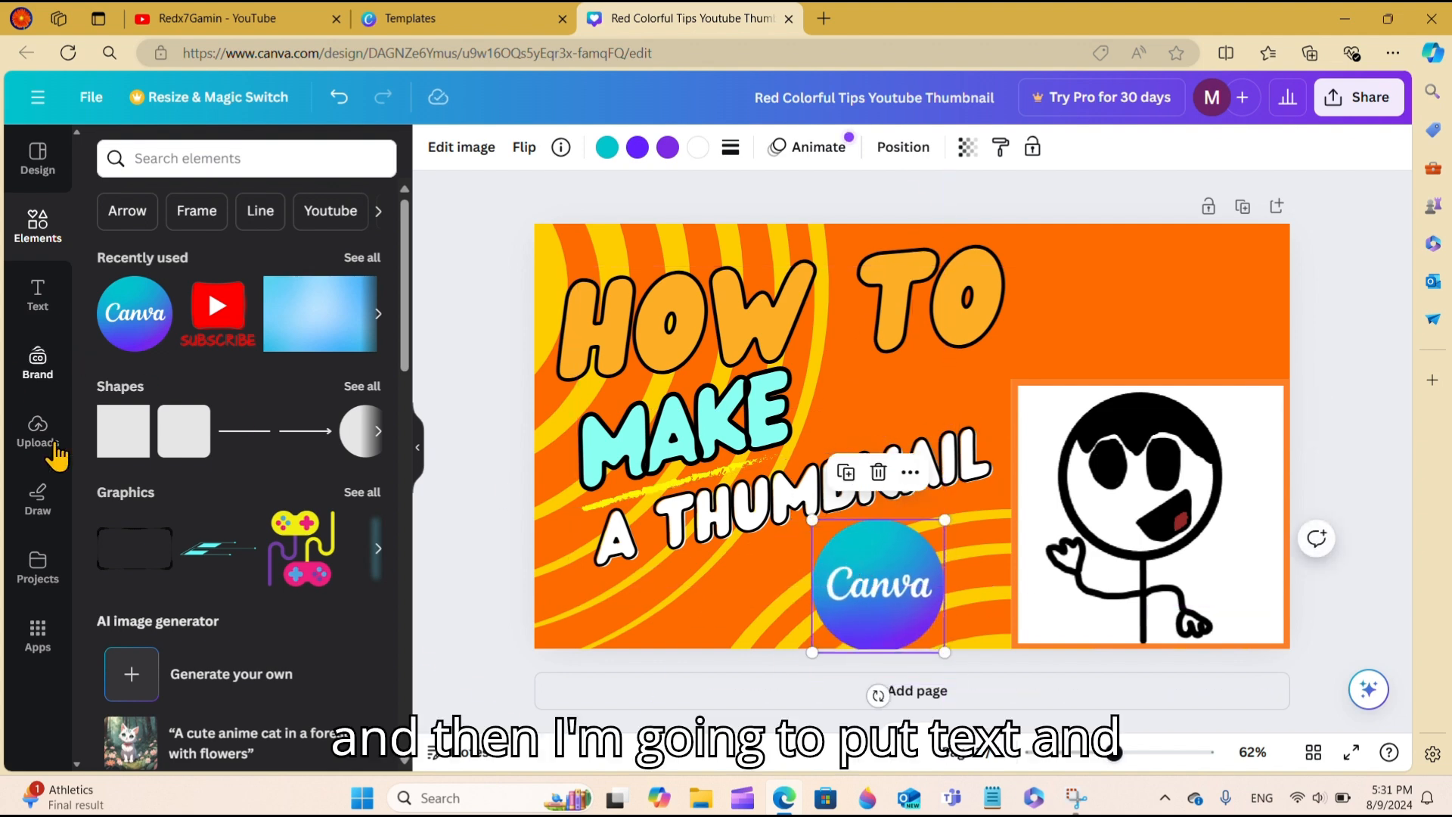
- Add a heading text box reading "With"
{"action": "left_click", "coordinate": [38, 295]}
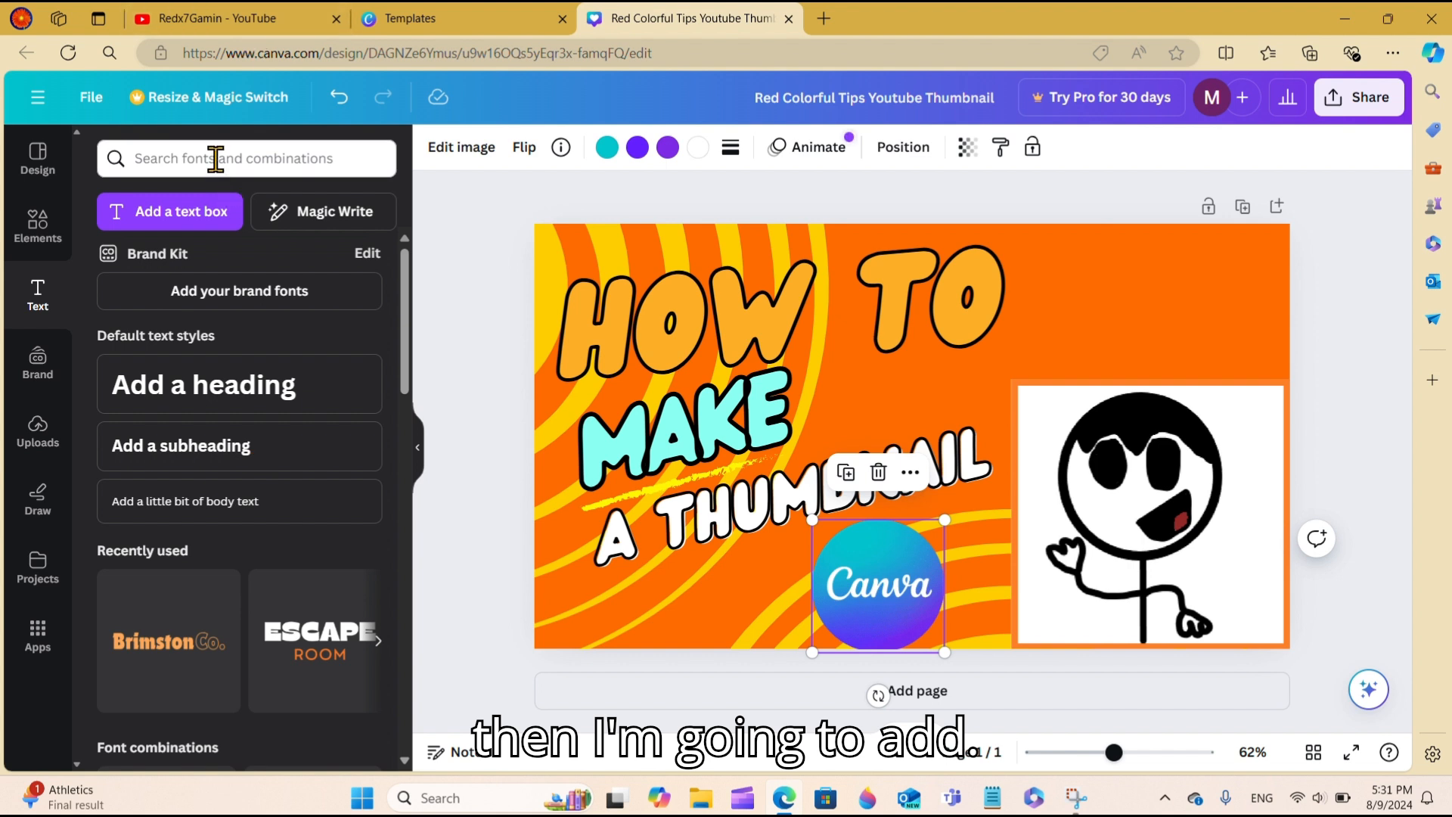
{"action": "left_click", "coordinate": [277, 391]}
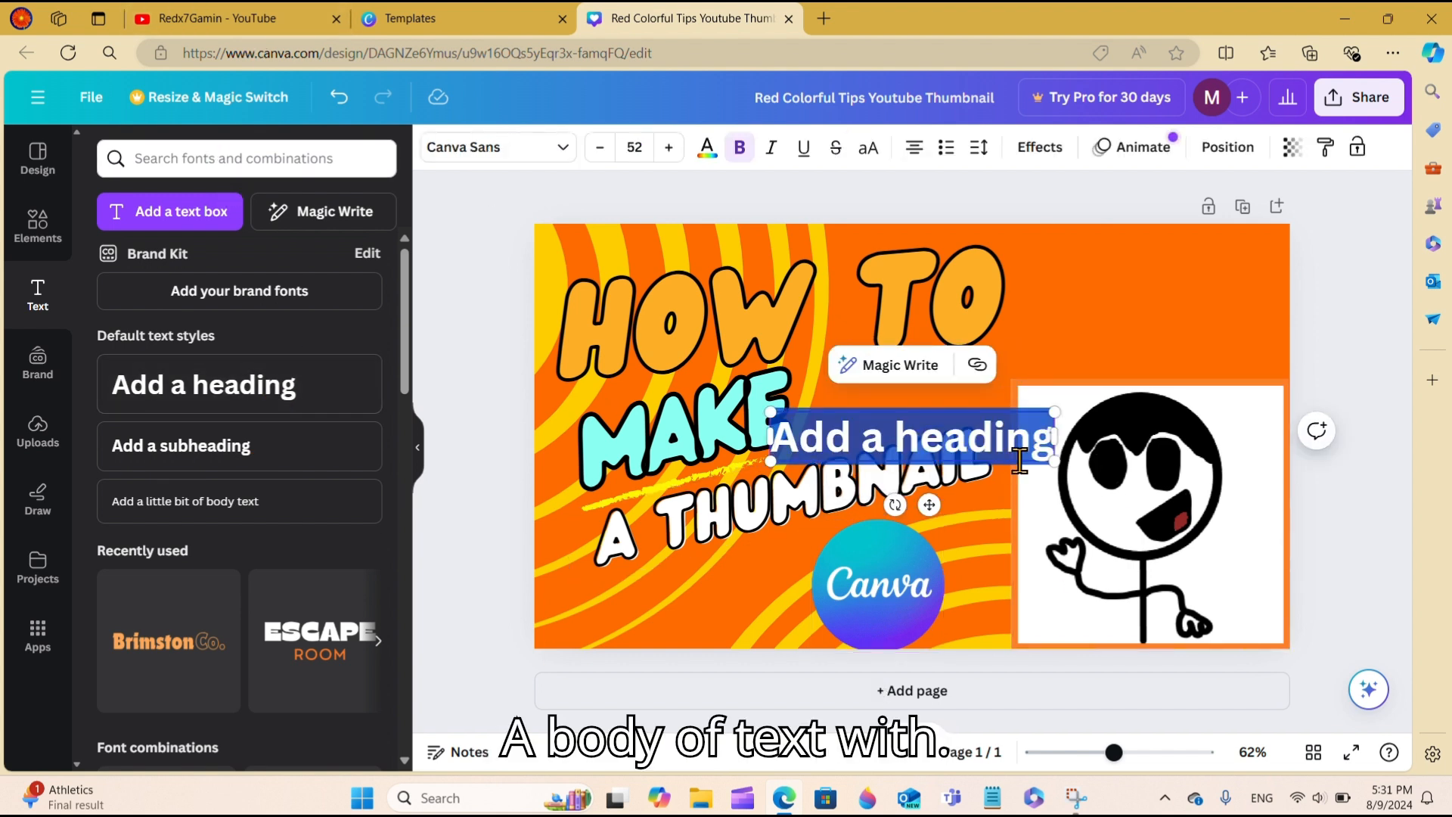
{"action": "type", "text": "With"}
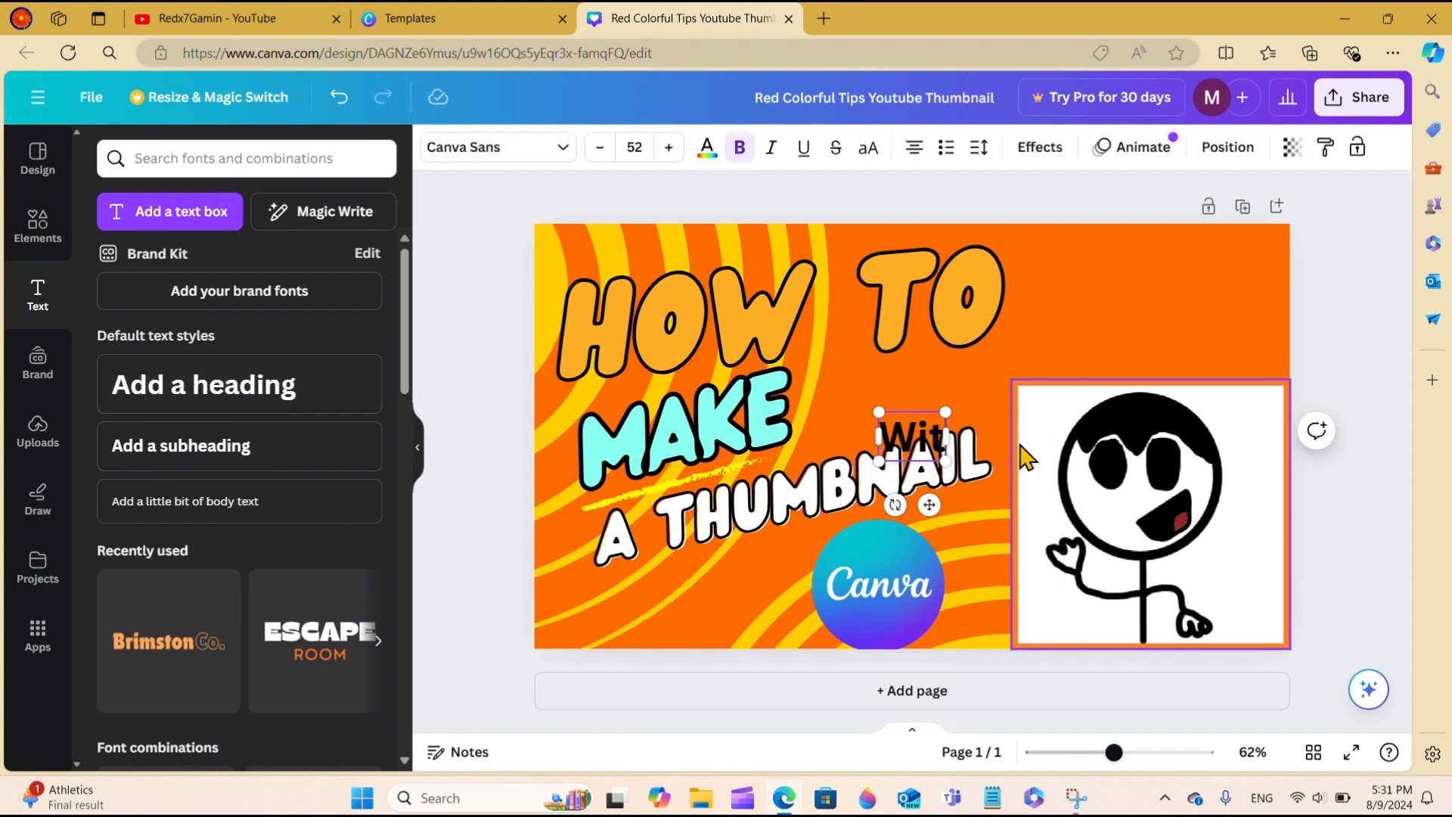
- Color the whole With text with the purple document color
{"action": "left_click", "coordinate": [707, 147]}
{"action": "left_click", "coordinate": [328, 270]}
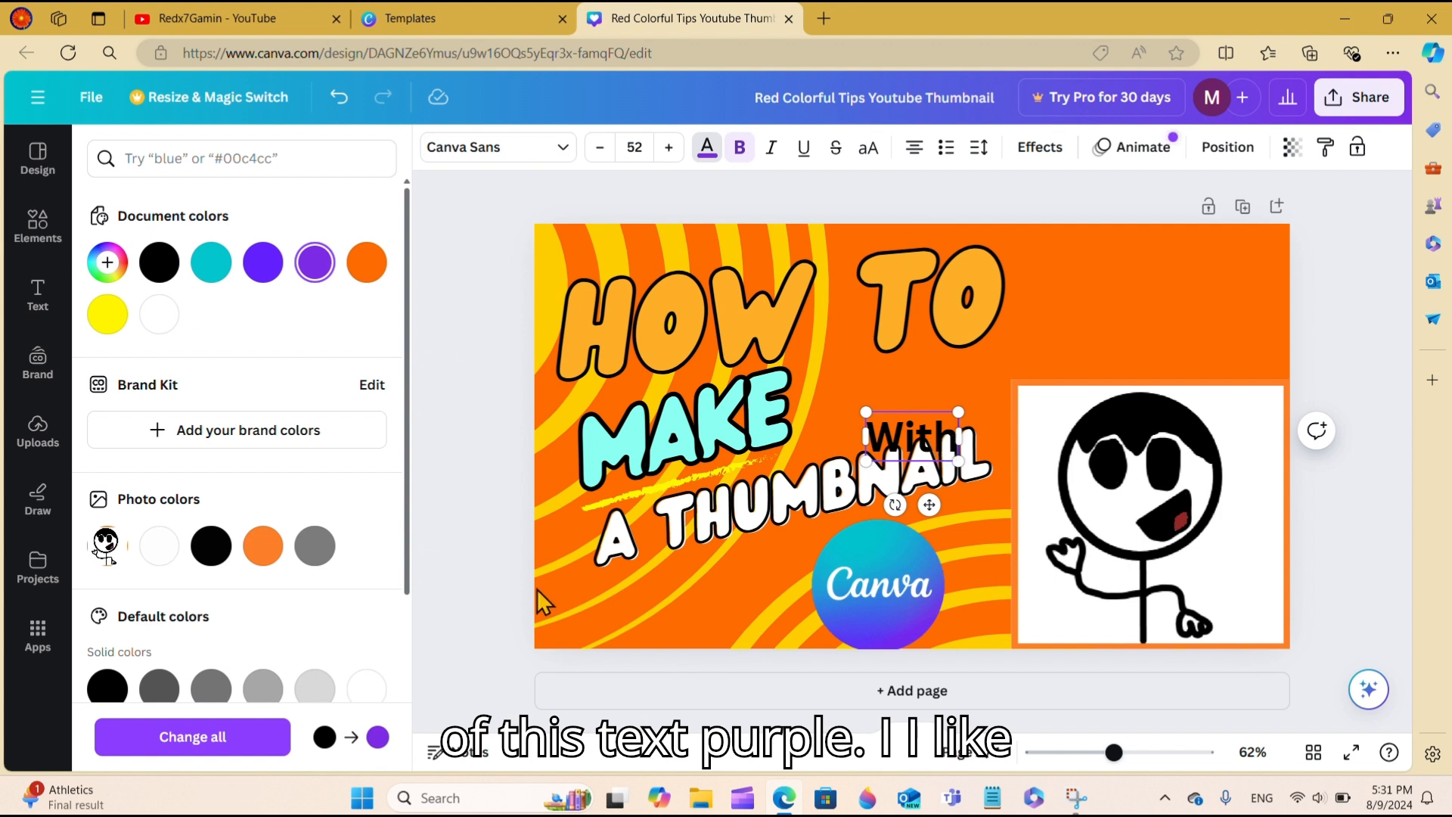
{"action": "double_click", "coordinate": [954, 439]}
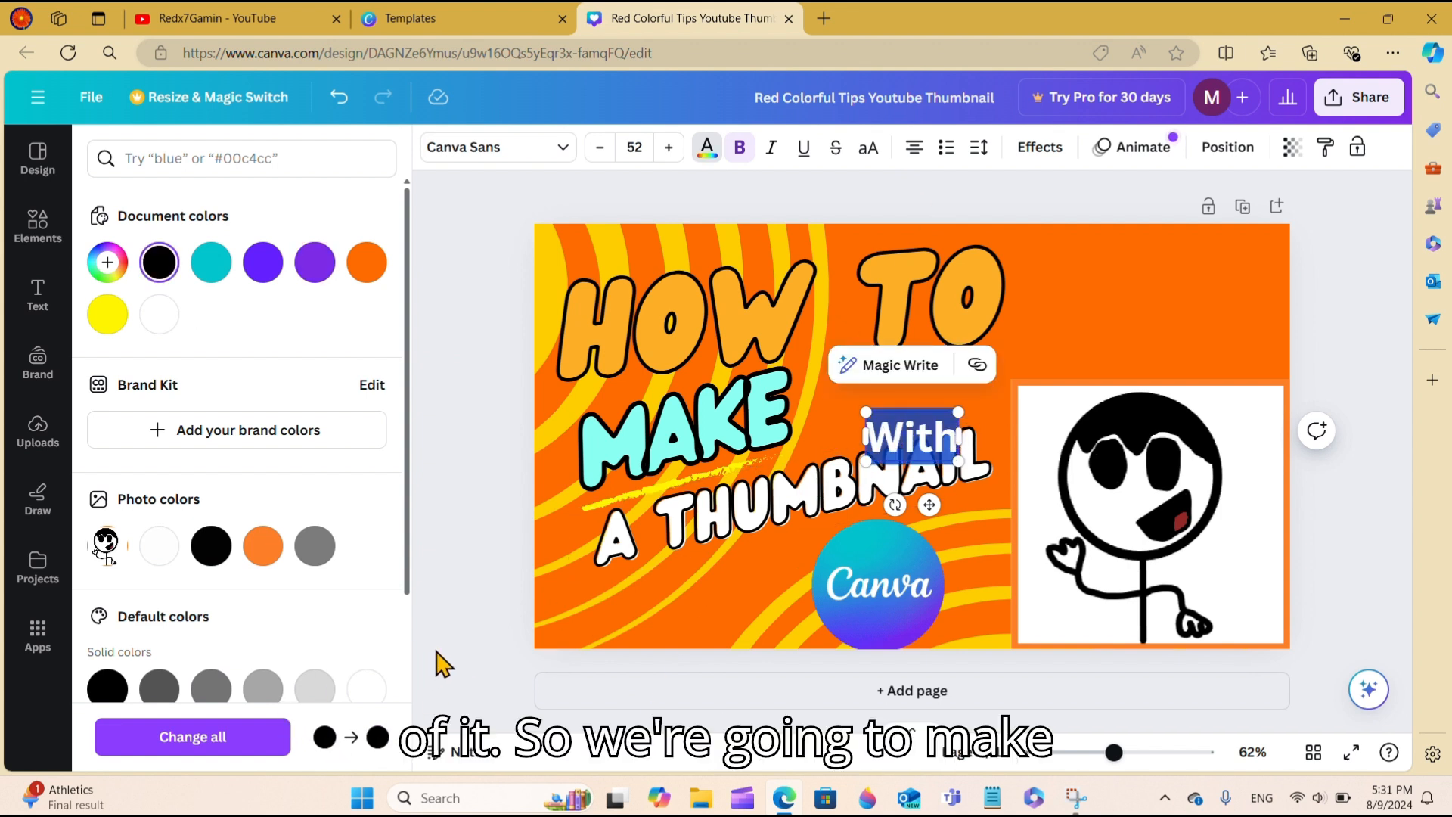
{"action": "left_click", "coordinate": [434, 653]}
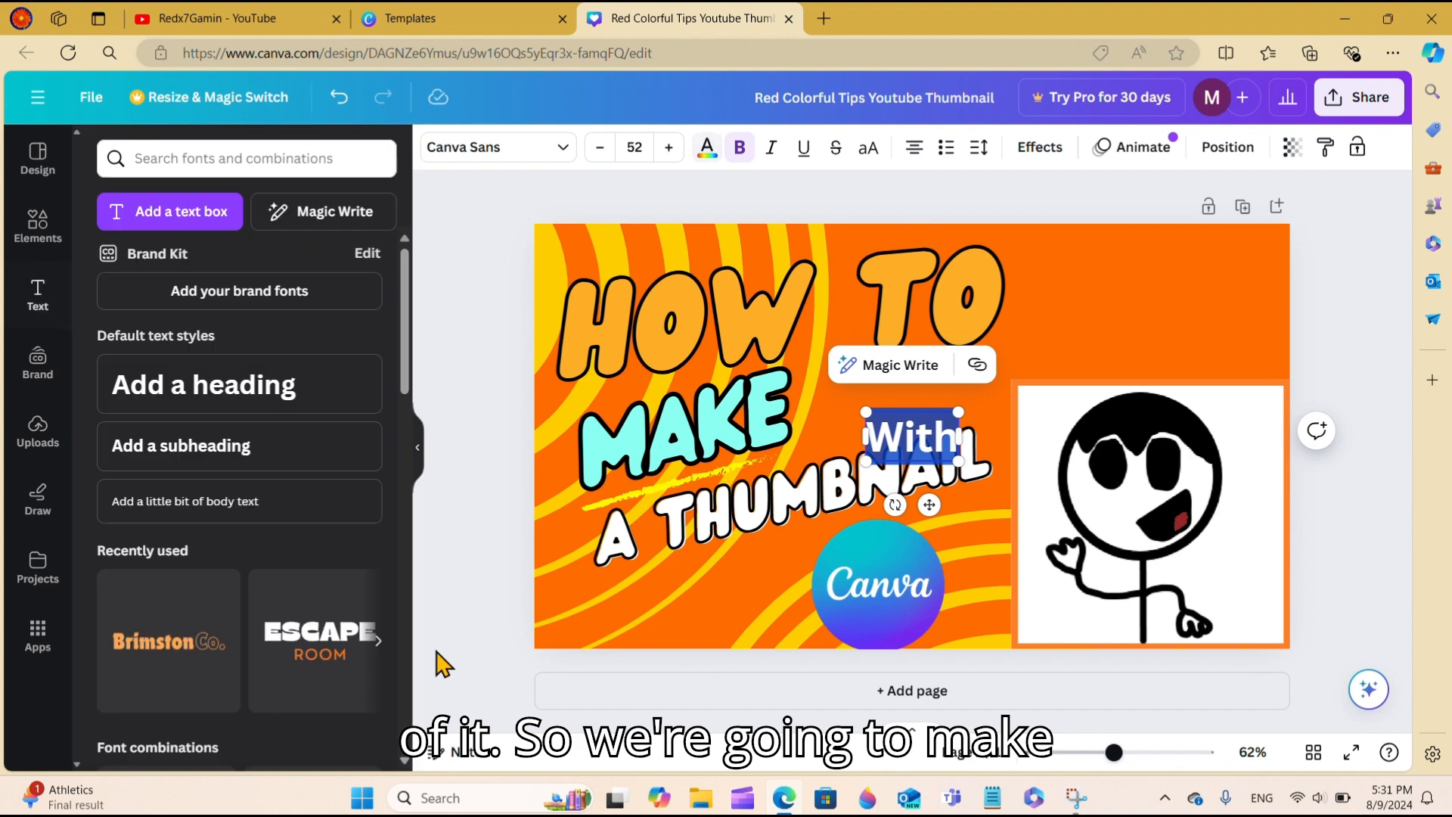
{"action": "left_click", "coordinate": [706, 148]}
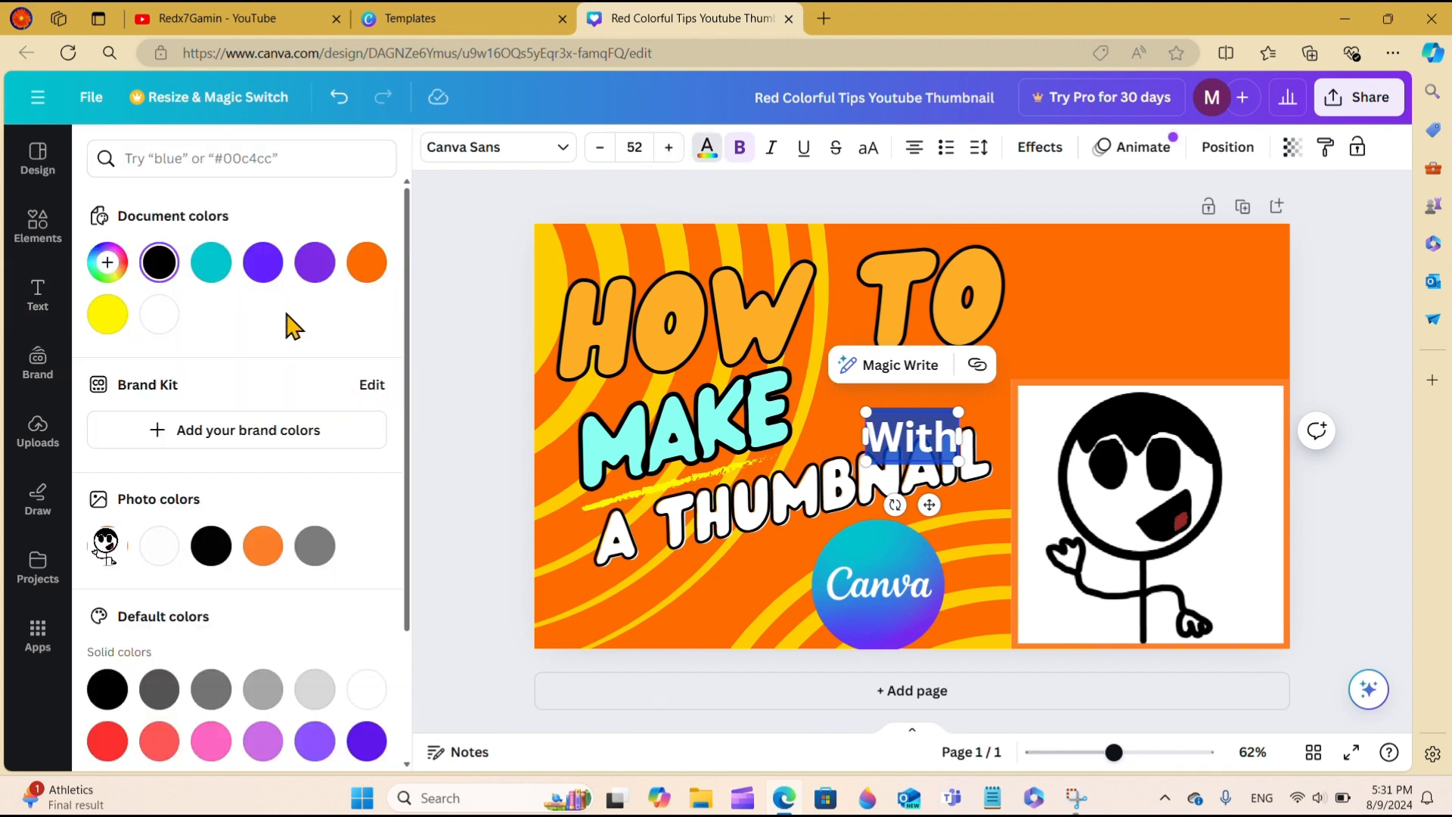
{"action": "left_click", "coordinate": [313, 265]}
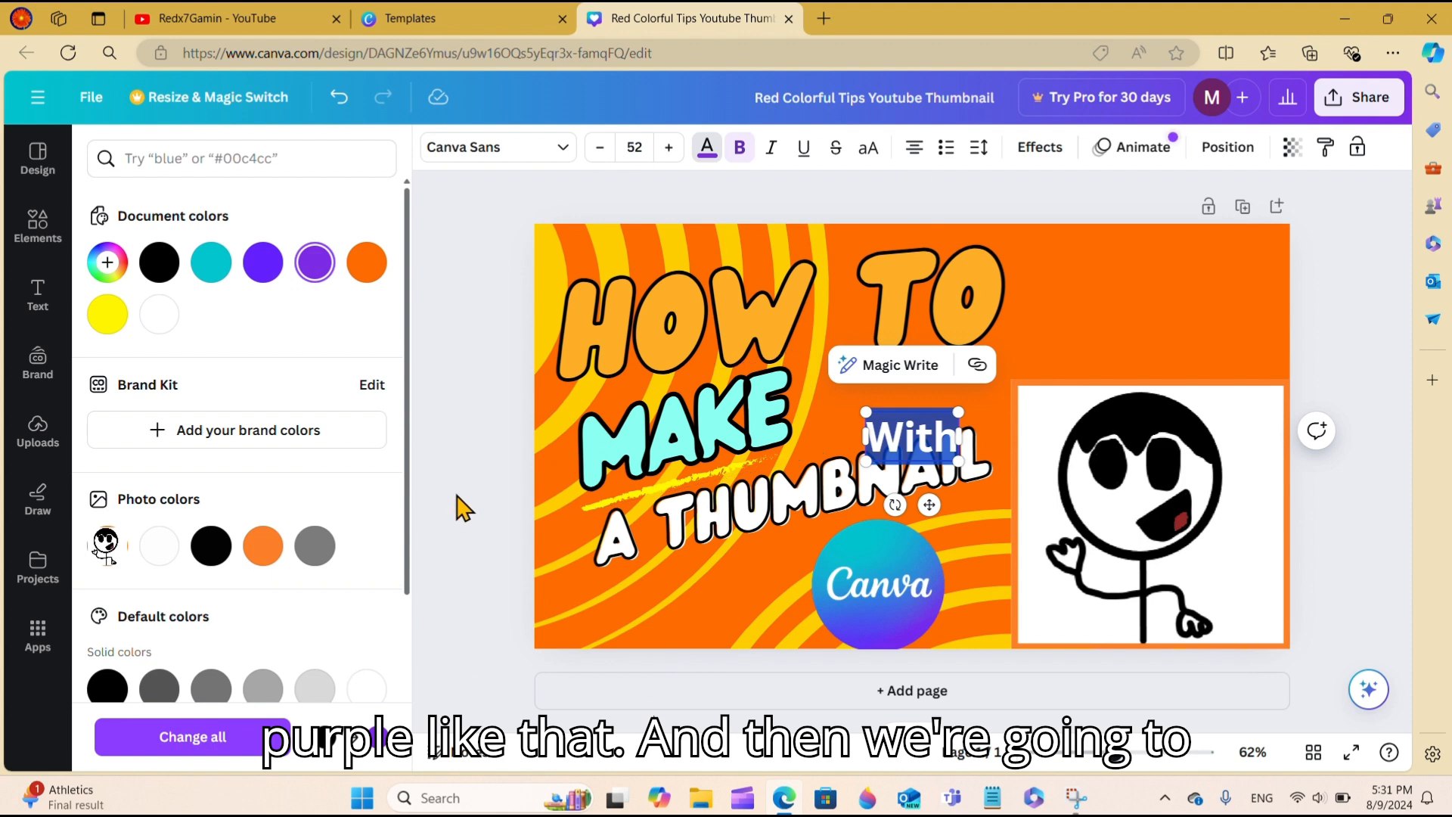
{"action": "left_click", "coordinate": [456, 496]}
- Change the font of the With text to Wedges
{"action": "left_click", "coordinate": [556, 151]}
{"action": "left_click", "coordinate": [556, 152]}
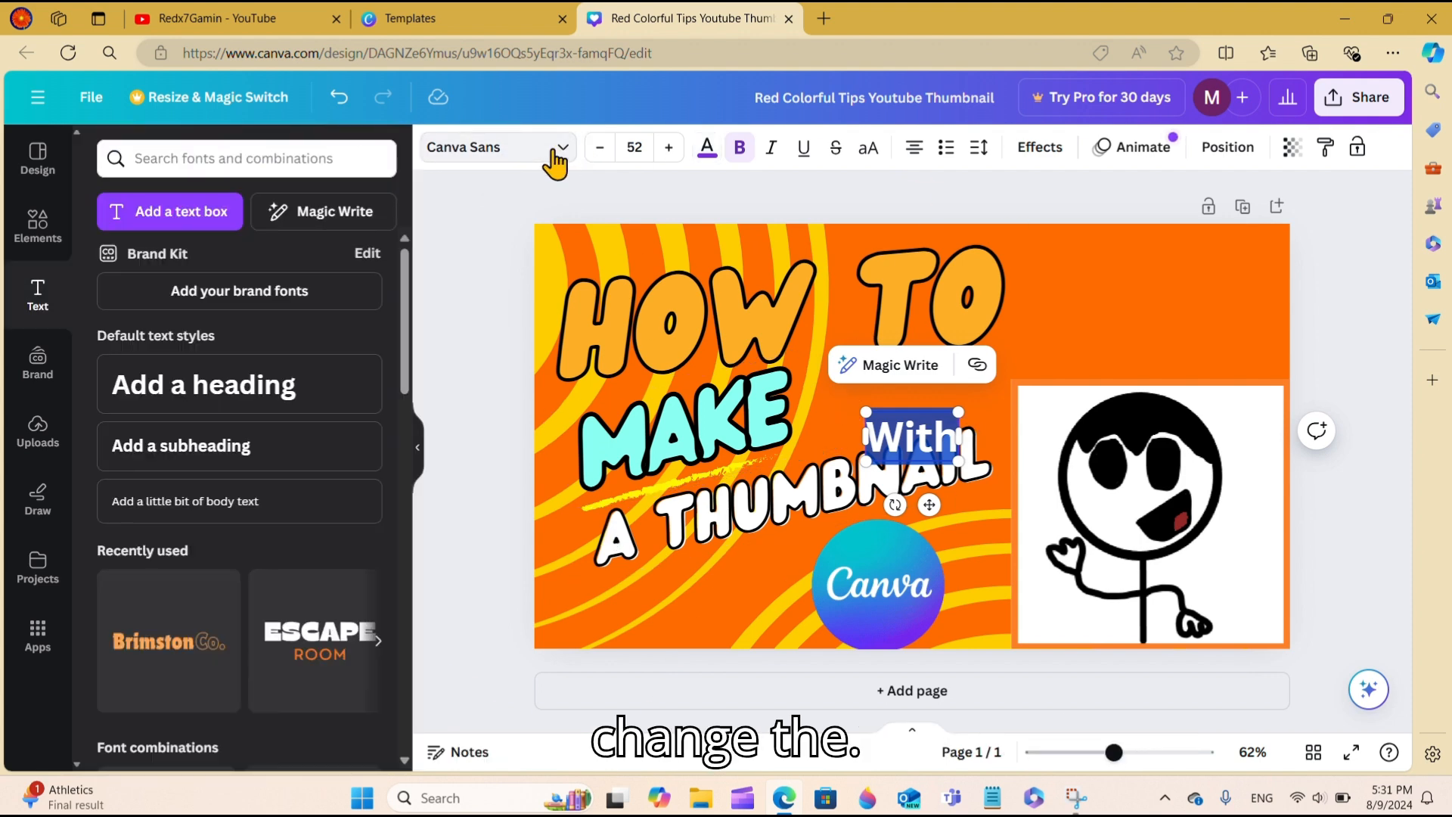
{"action": "left_click", "coordinate": [555, 151]}
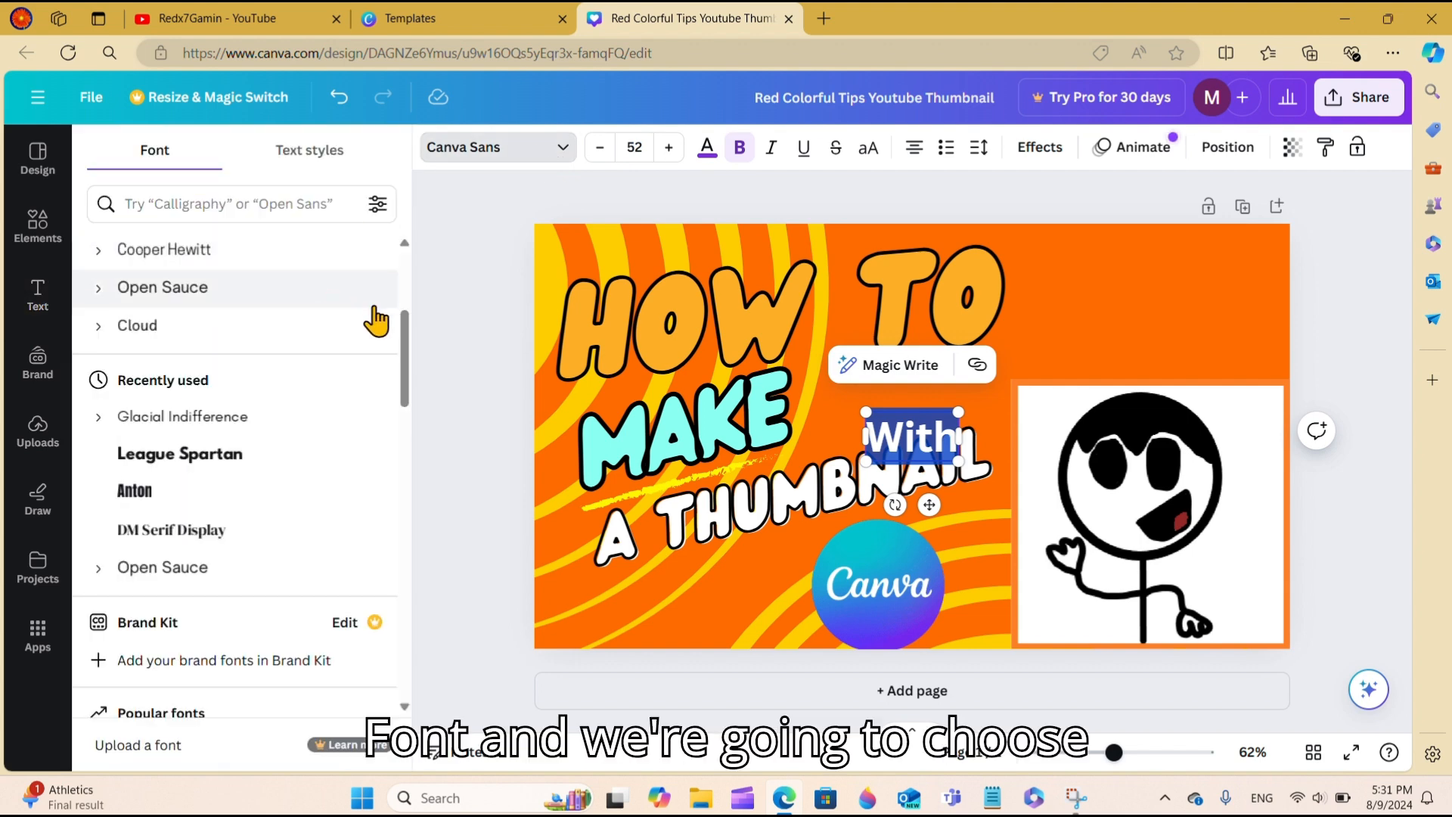
{"action": "left_click_drag", "start_coordinate": [399, 417], "coordinate": [384, 561]}
{"action": "scroll", "coordinate": [382, 529], "scroll_direction": "up", "scroll_amount": 10}
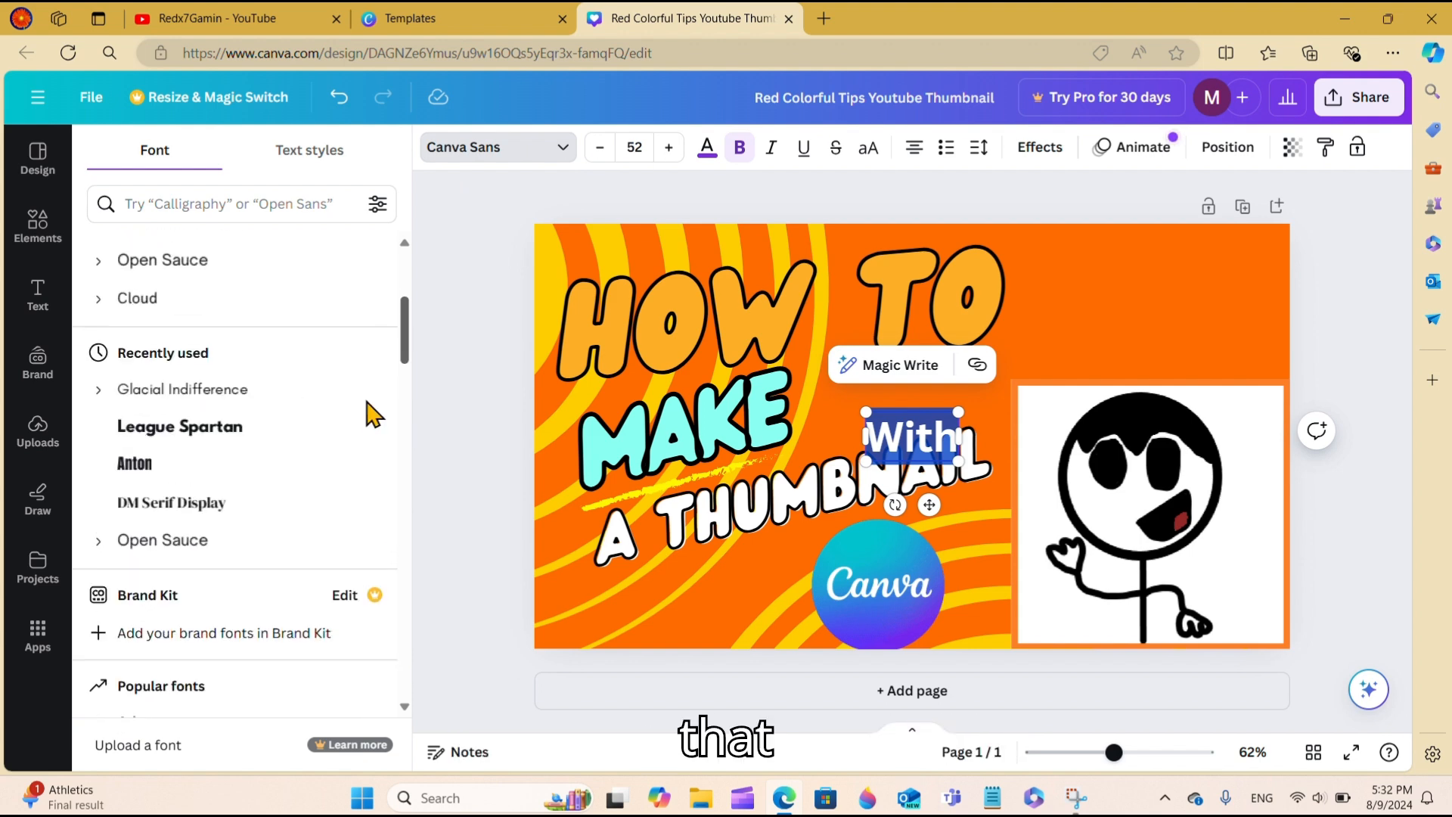
{"action": "left_click", "coordinate": [194, 301]}
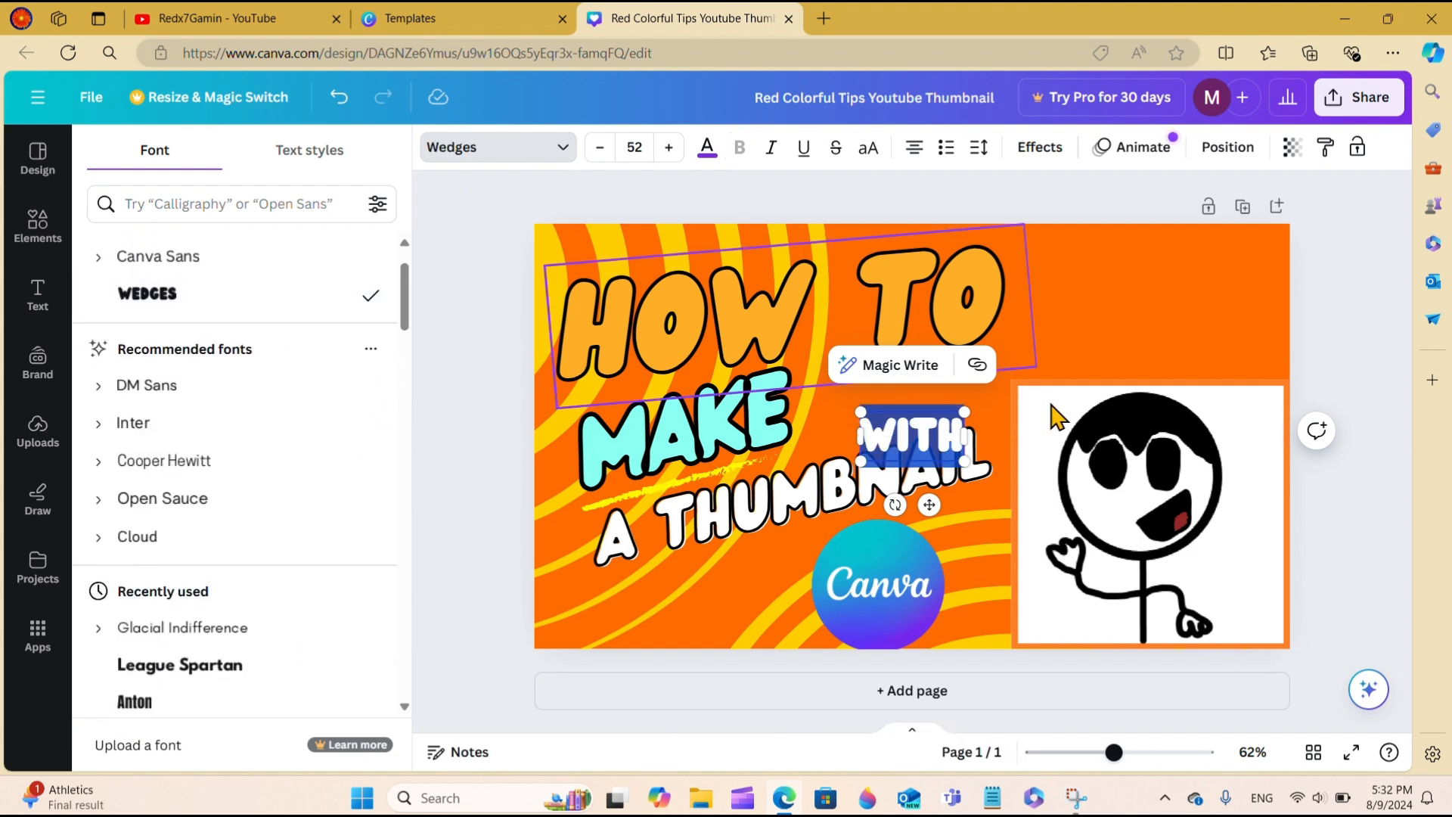
- Move the WITH text directly left of the Canva logo and enlarge it to 75.4
{"action": "left_click_drag", "start_coordinate": [927, 500], "coordinate": [723, 651]}
{"action": "left_click_drag", "start_coordinate": [765, 558], "coordinate": [804, 539]}
{"action": "mouse_move", "coordinate": [728, 655]}
{"action": "left_mouse_down"}
{"action": "mouse_move", "coordinate": [753, 649]}
{"action": "mouse_move", "coordinate": [728, 655]}
{"action": "left_mouse_up"}
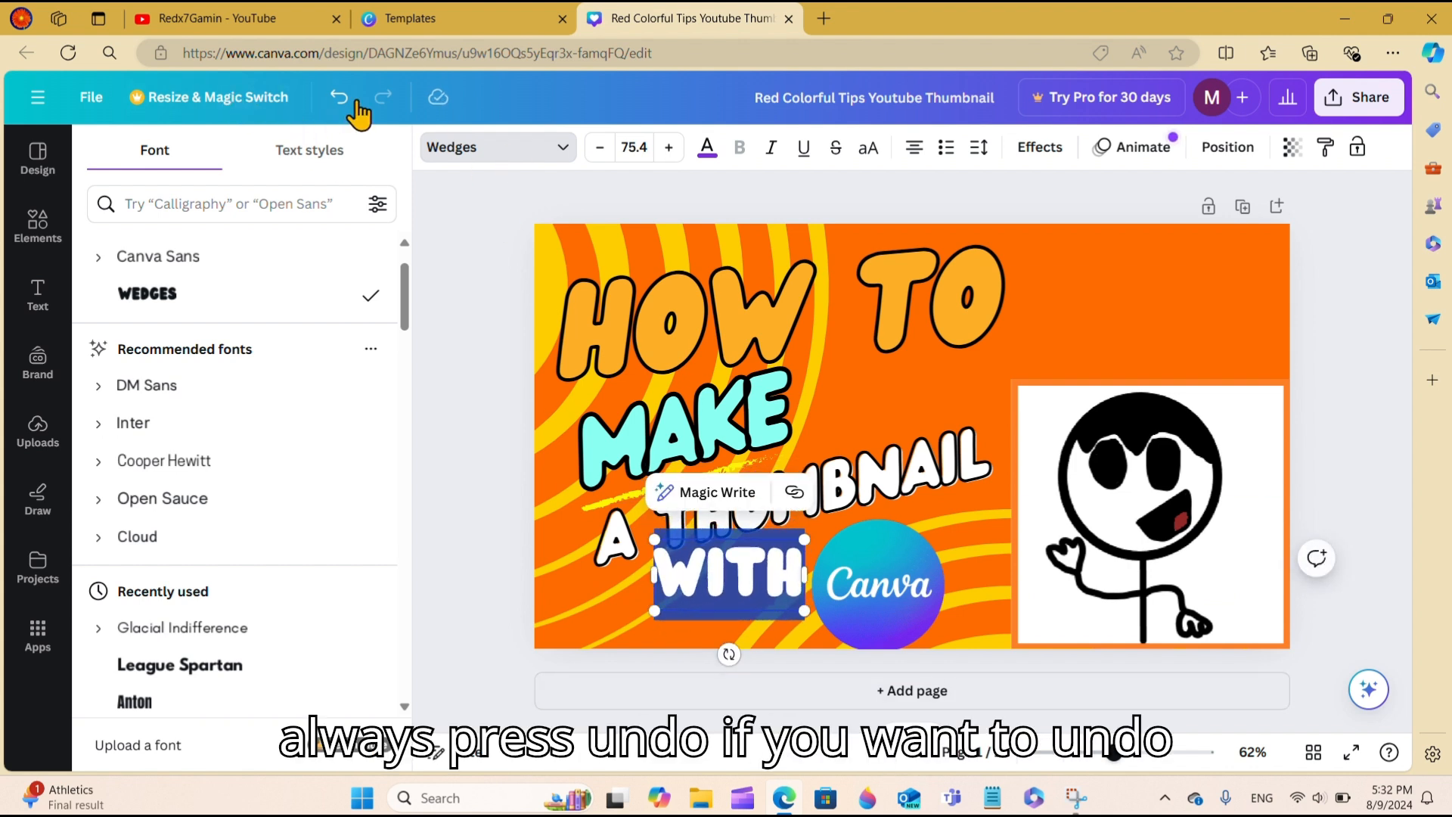
- Move the purple WITH text slightly down and left, clear of the THUMBNAIL line
{"action": "left_click", "coordinate": [732, 575]}
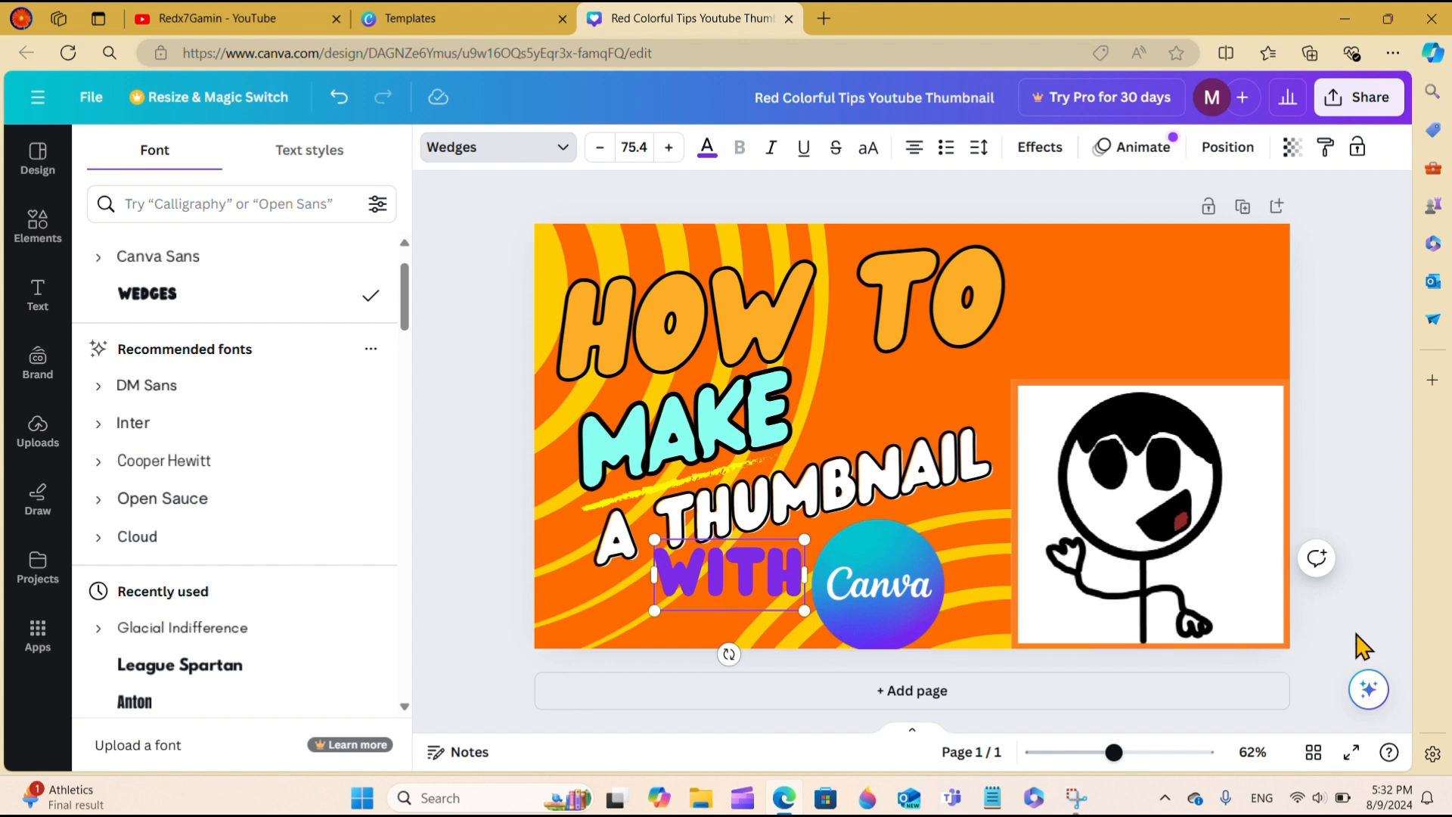
{"action": "left_click", "coordinate": [752, 598]}
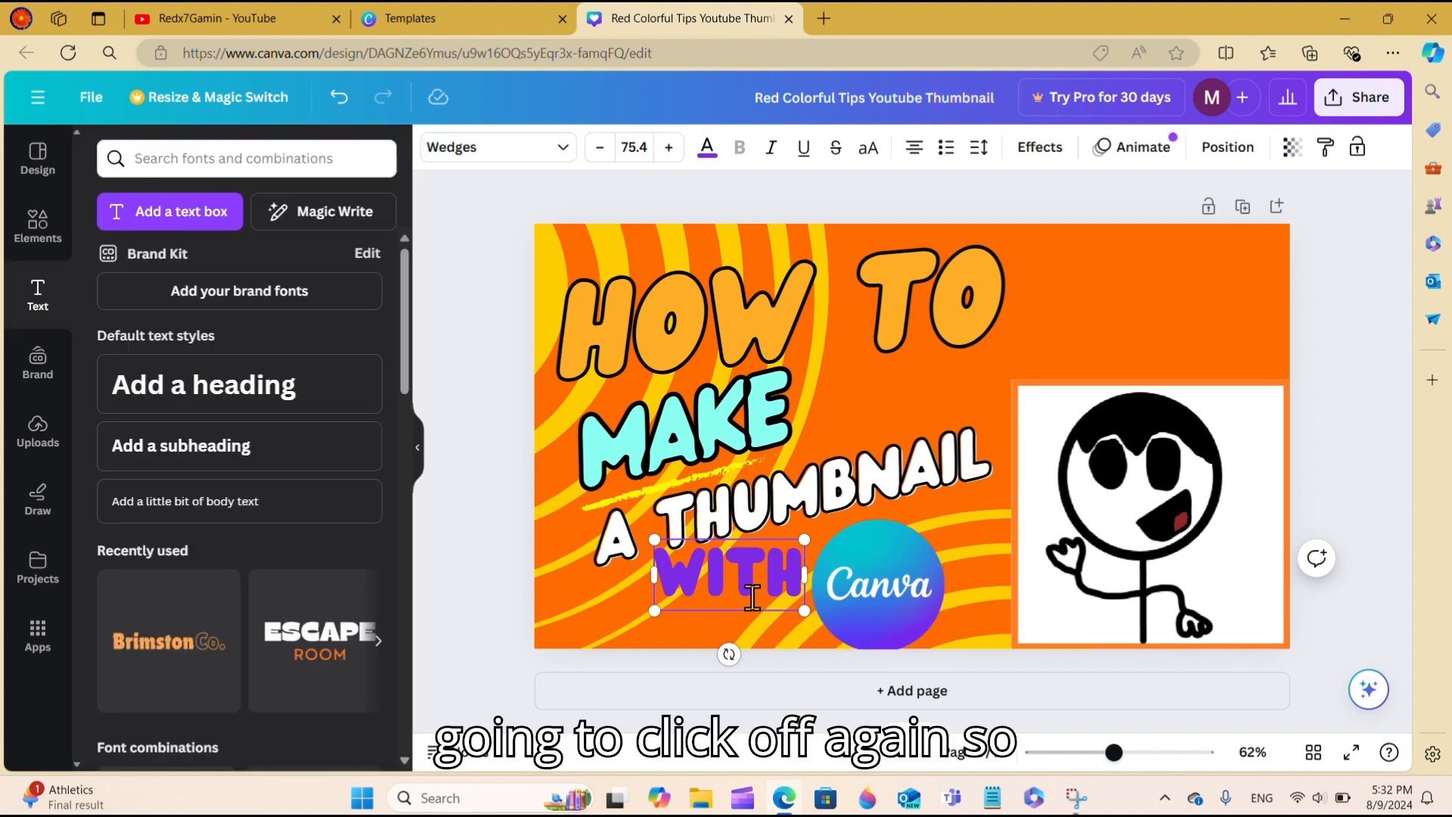
{"action": "left_click", "coordinate": [451, 594]}
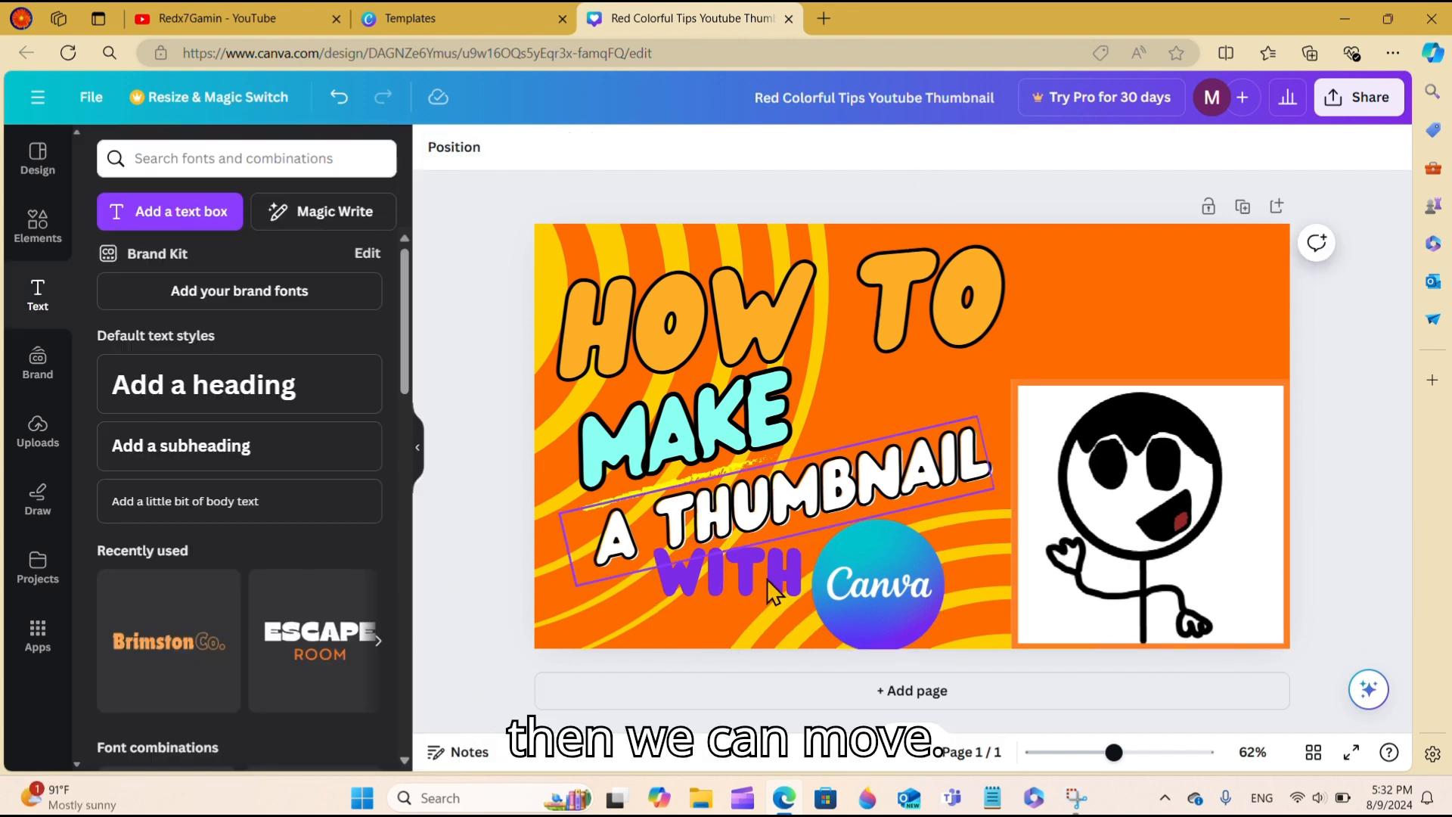
{"action": "left_click", "coordinate": [736, 590]}
{"action": "left_click_drag", "start_coordinate": [736, 589], "coordinate": [708, 611]}
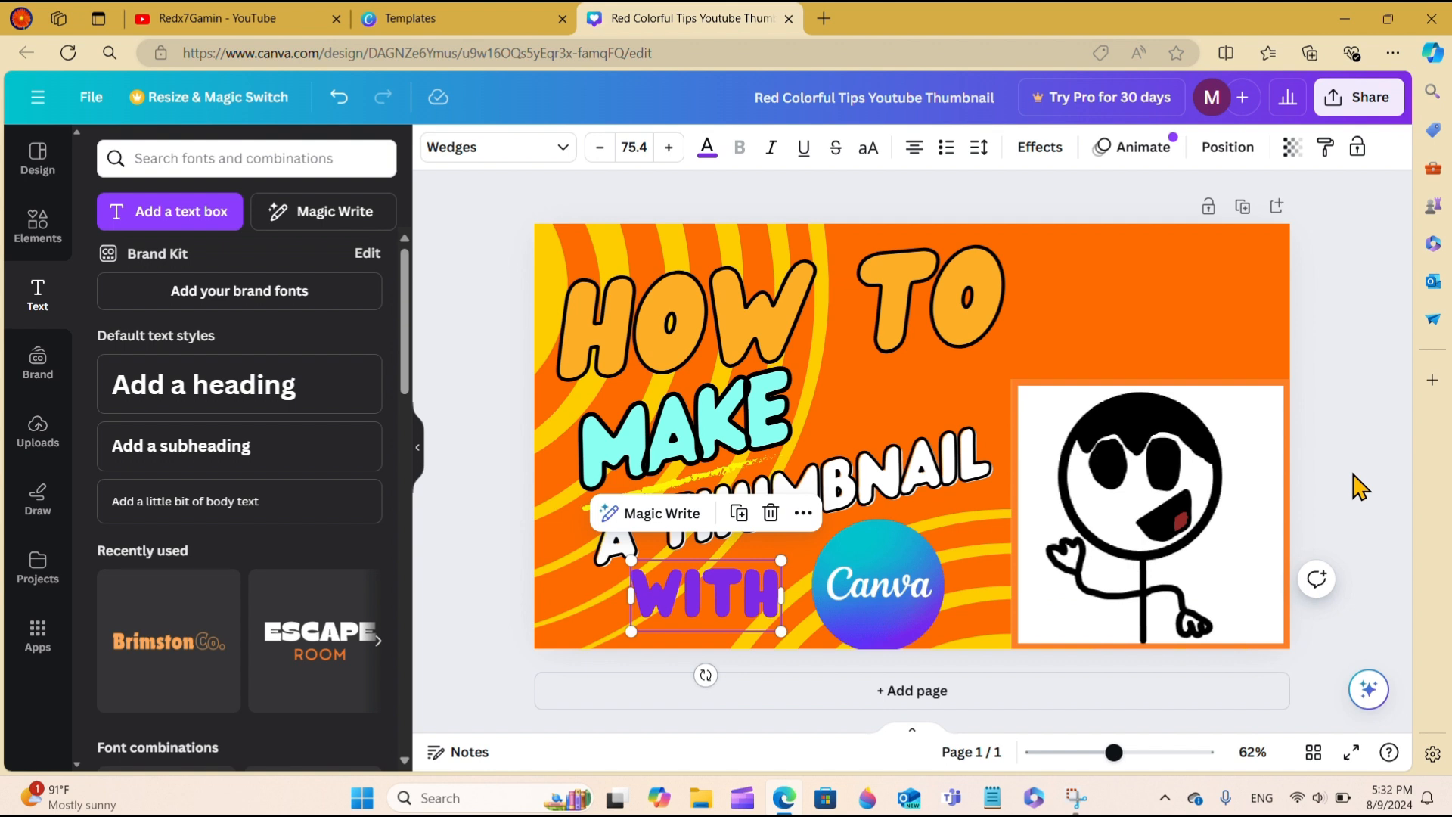
- Shrink the Canva logo slightly, keeping it beside the WITH text
{"action": "left_click", "coordinate": [865, 602]}
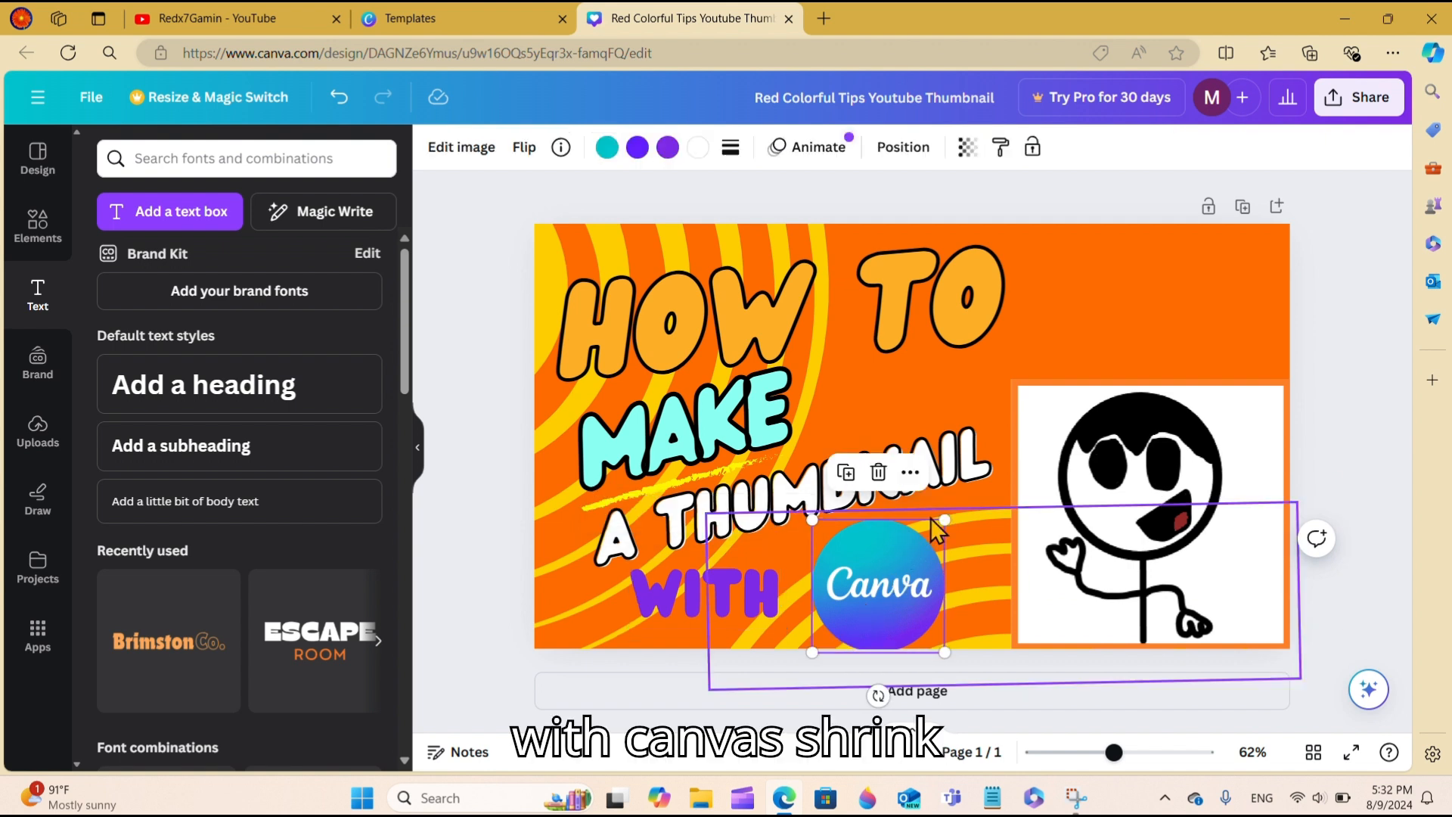
{"action": "left_click_drag", "start_coordinate": [938, 517], "coordinate": [917, 546]}
{"action": "left_click_drag", "start_coordinate": [888, 610], "coordinate": [890, 597]}
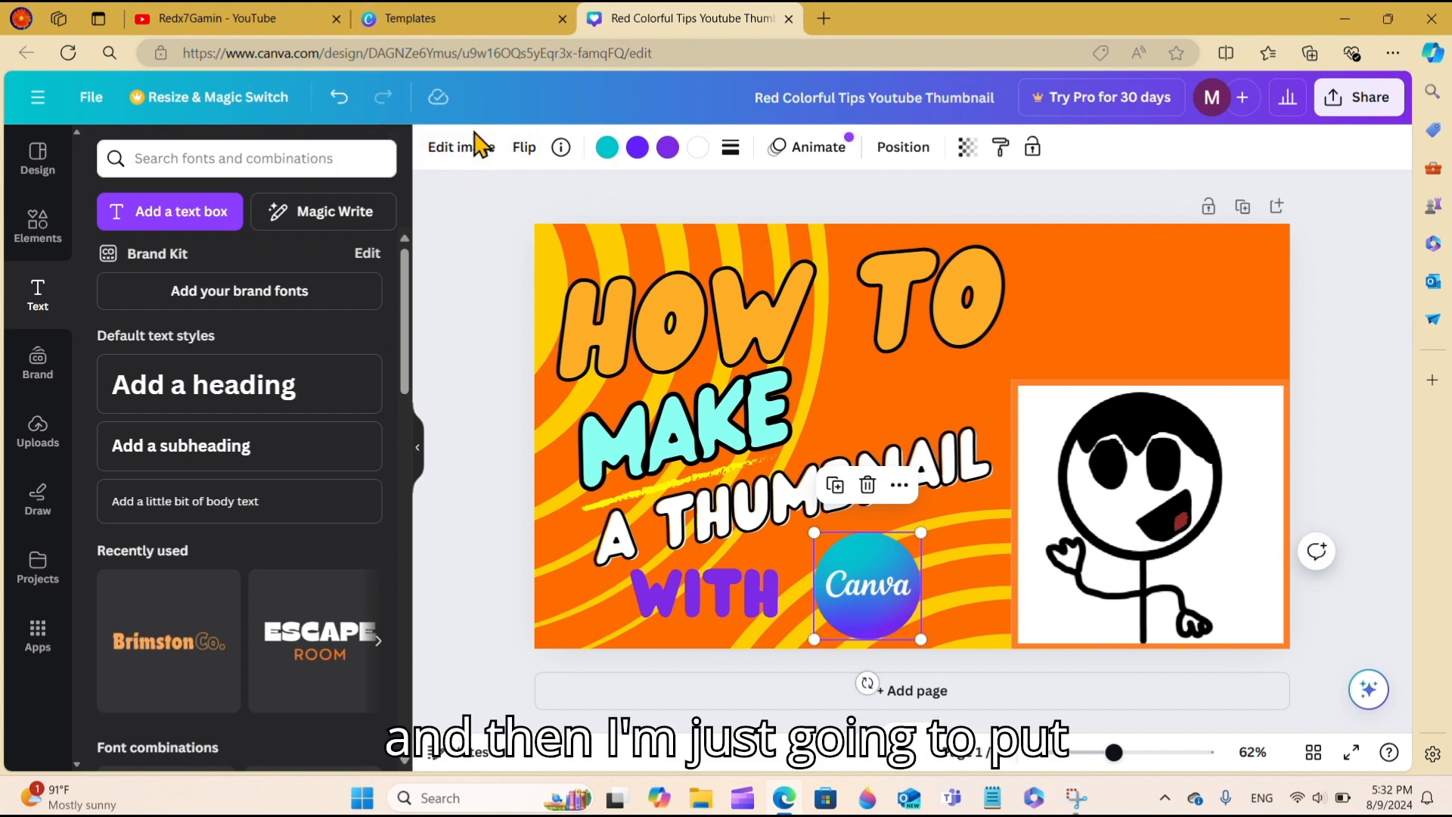
- Add a body text box reading "Free" at size 43.4 in the empty upper-right corner of the thumbnail
{"action": "left_click", "coordinate": [198, 160]}
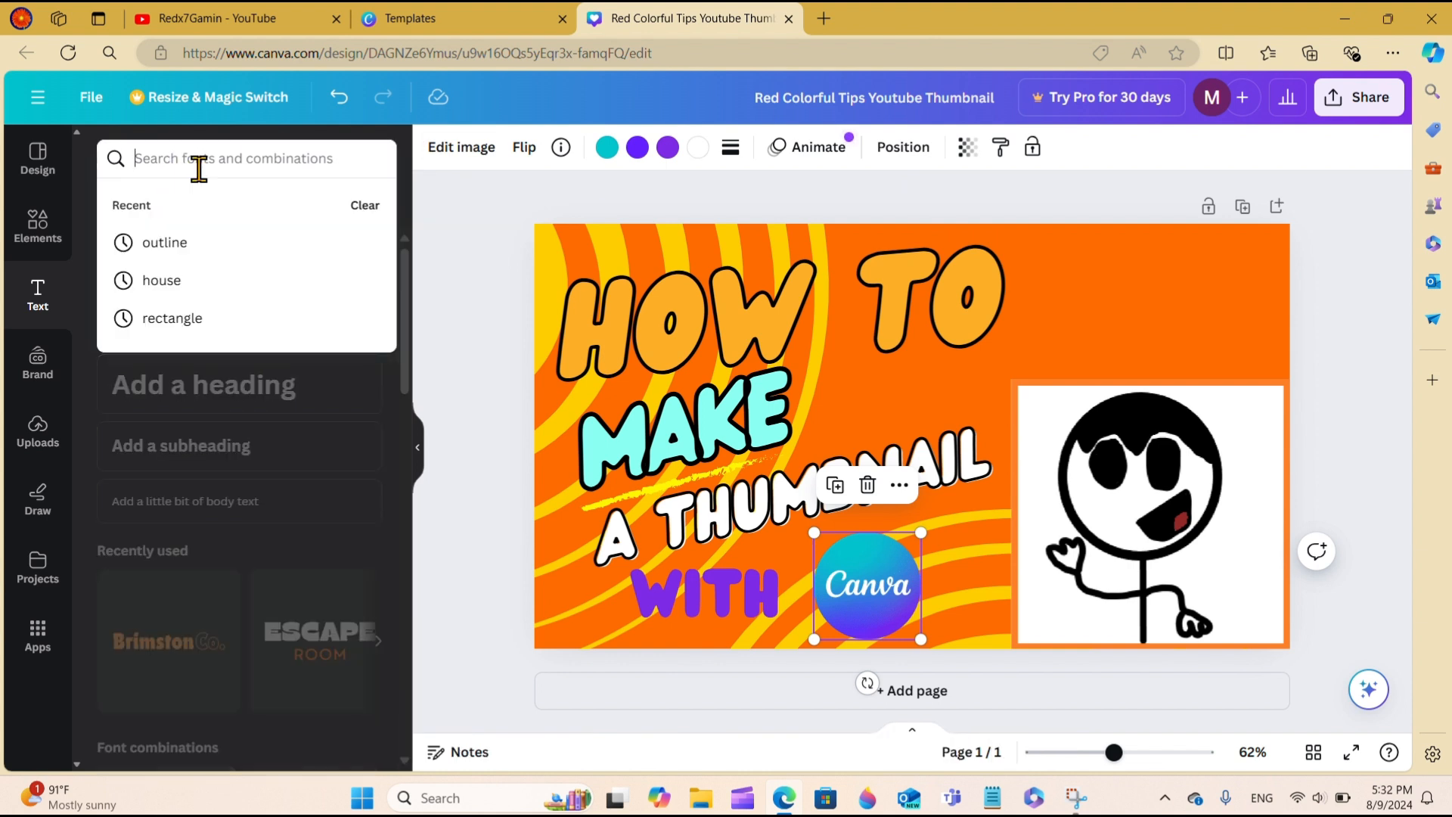
{"action": "left_click", "coordinate": [469, 285]}
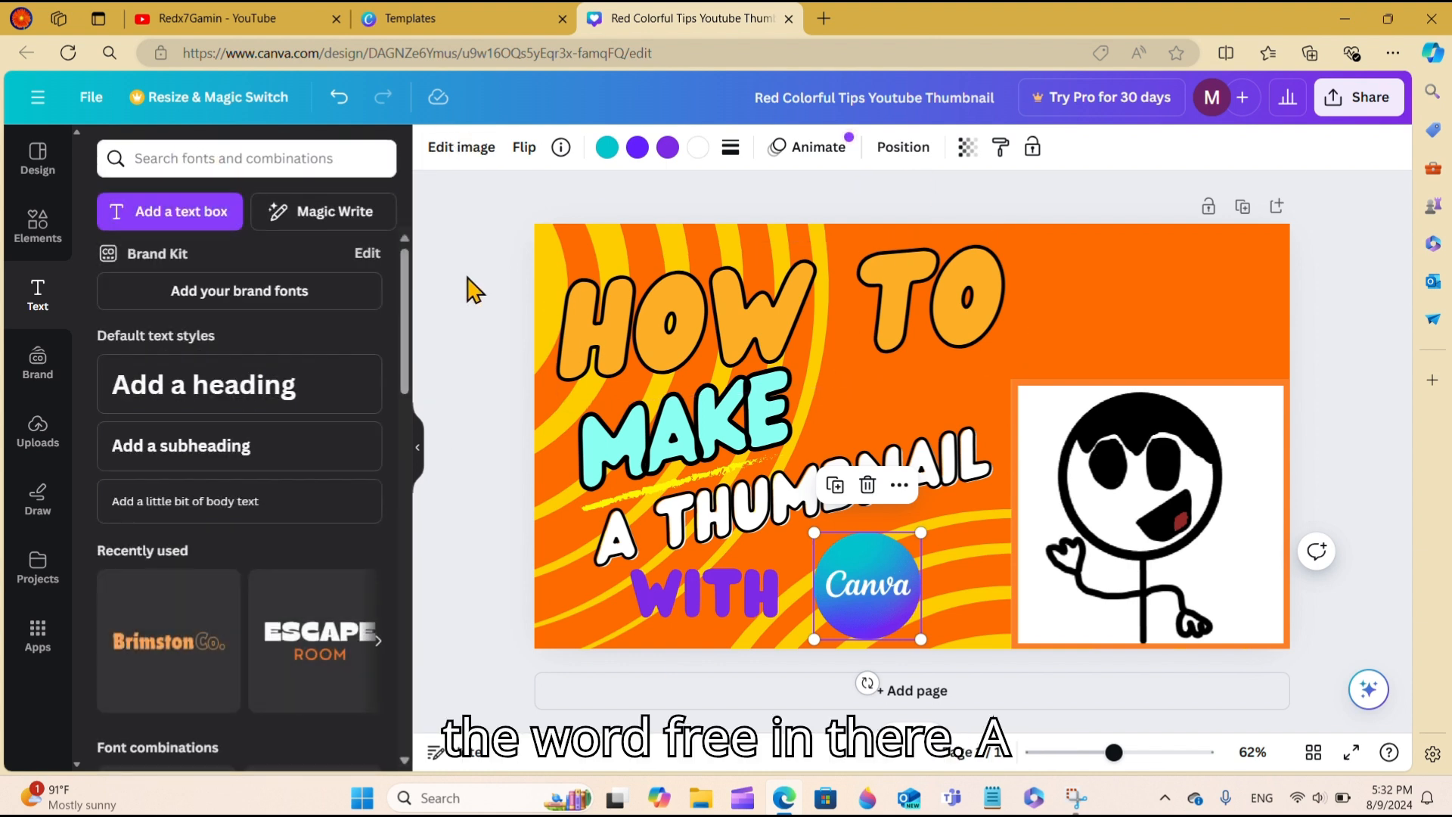
{"action": "left_click", "coordinate": [241, 505]}
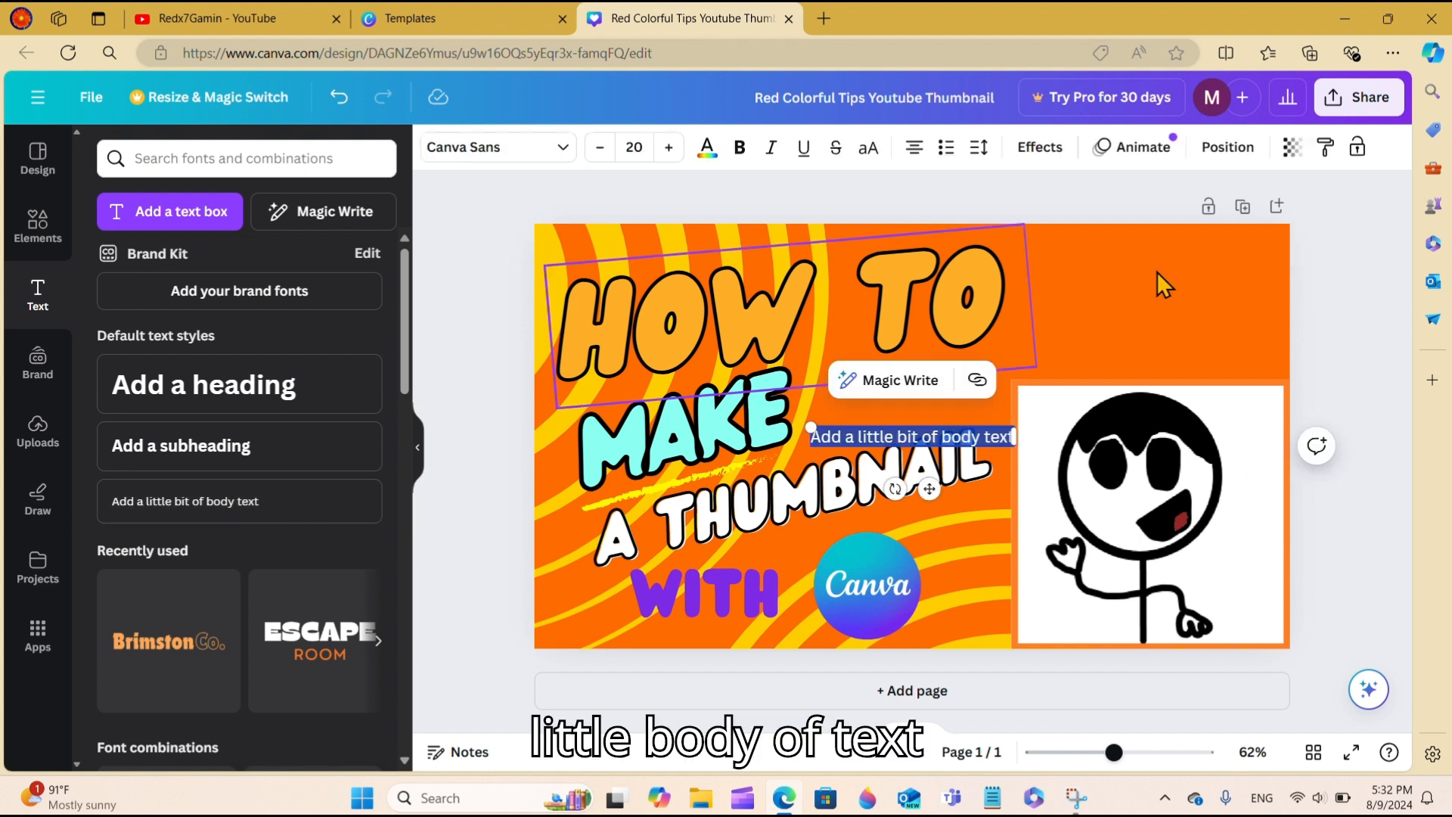
{"action": "type", "text": "Free"}
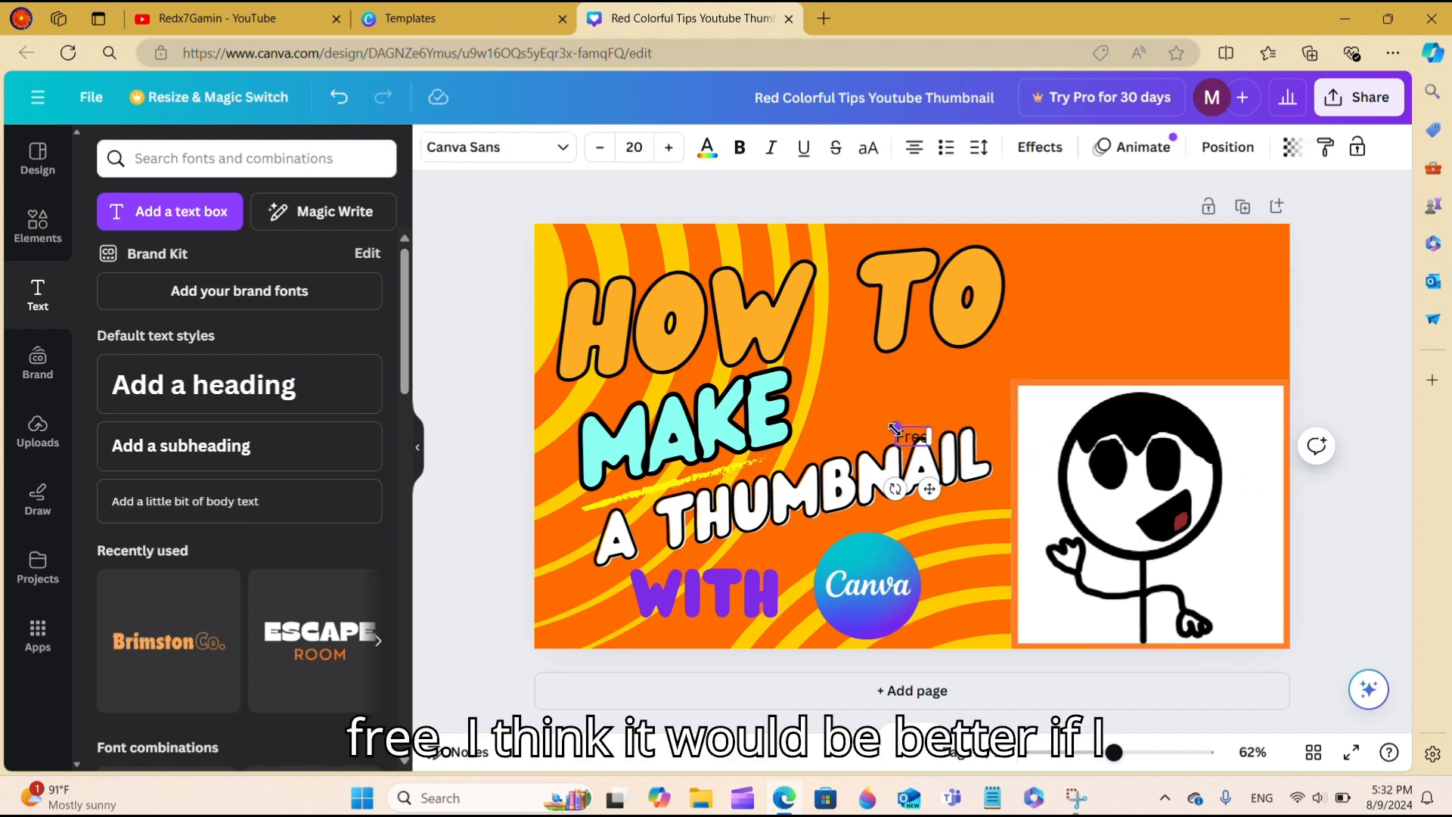
{"action": "left_click_drag", "start_coordinate": [893, 428], "coordinate": [856, 405]}
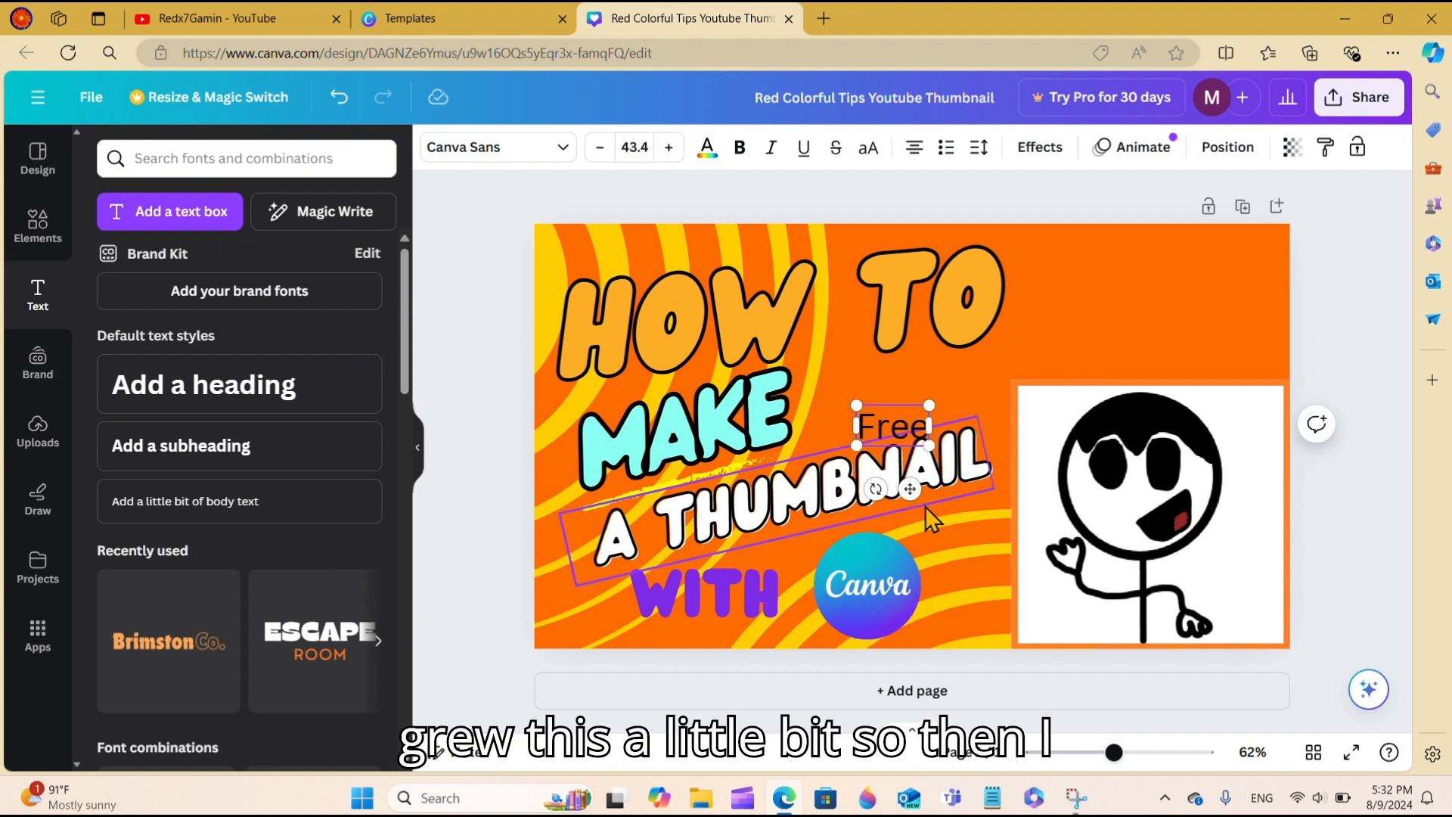
{"action": "left_click_drag", "start_coordinate": [914, 490], "coordinate": [1235, 332]}
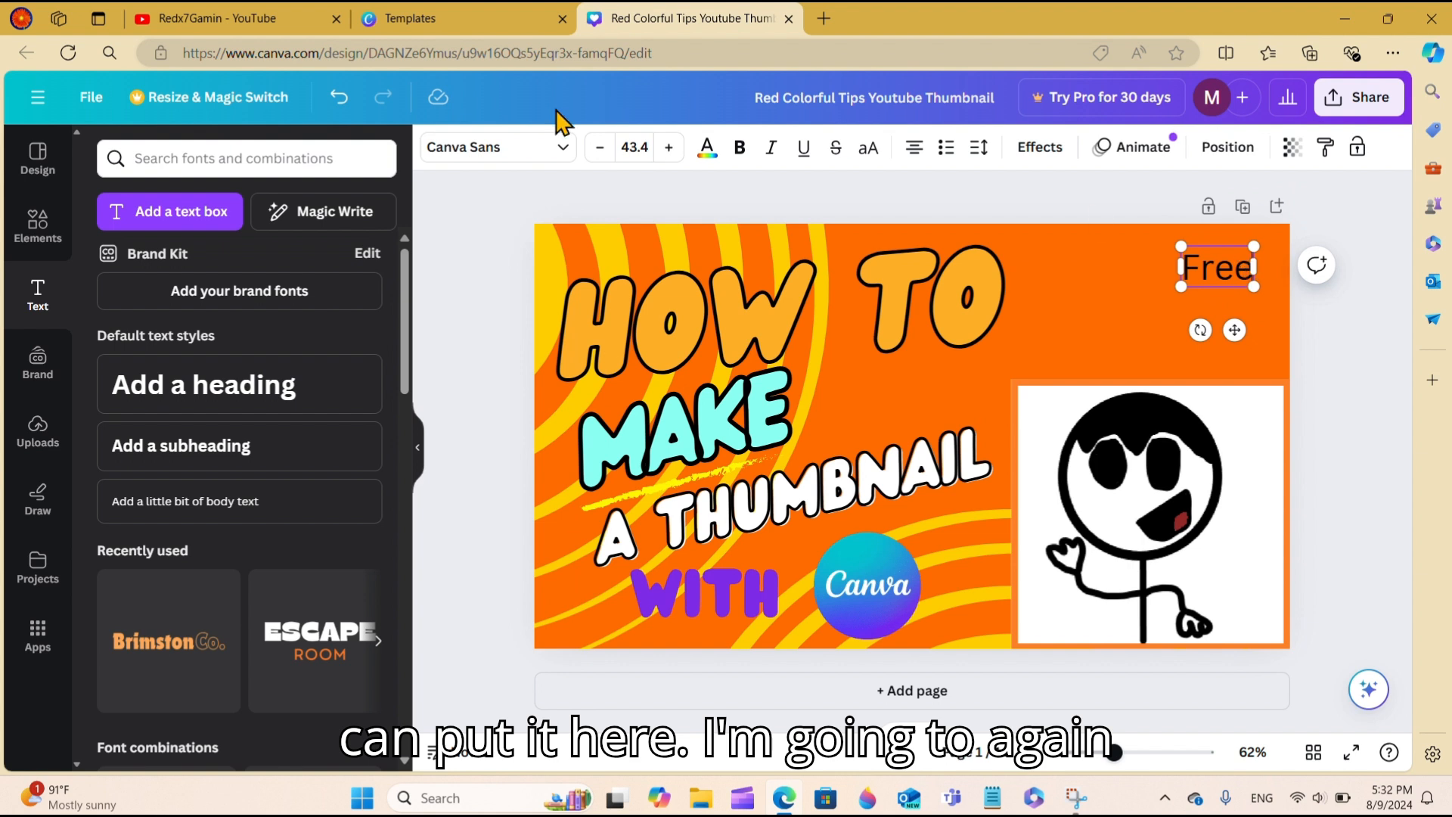
- Change the Free text's font to Wedges and color it with the turquoise document color
{"action": "left_click", "coordinate": [543, 150]}
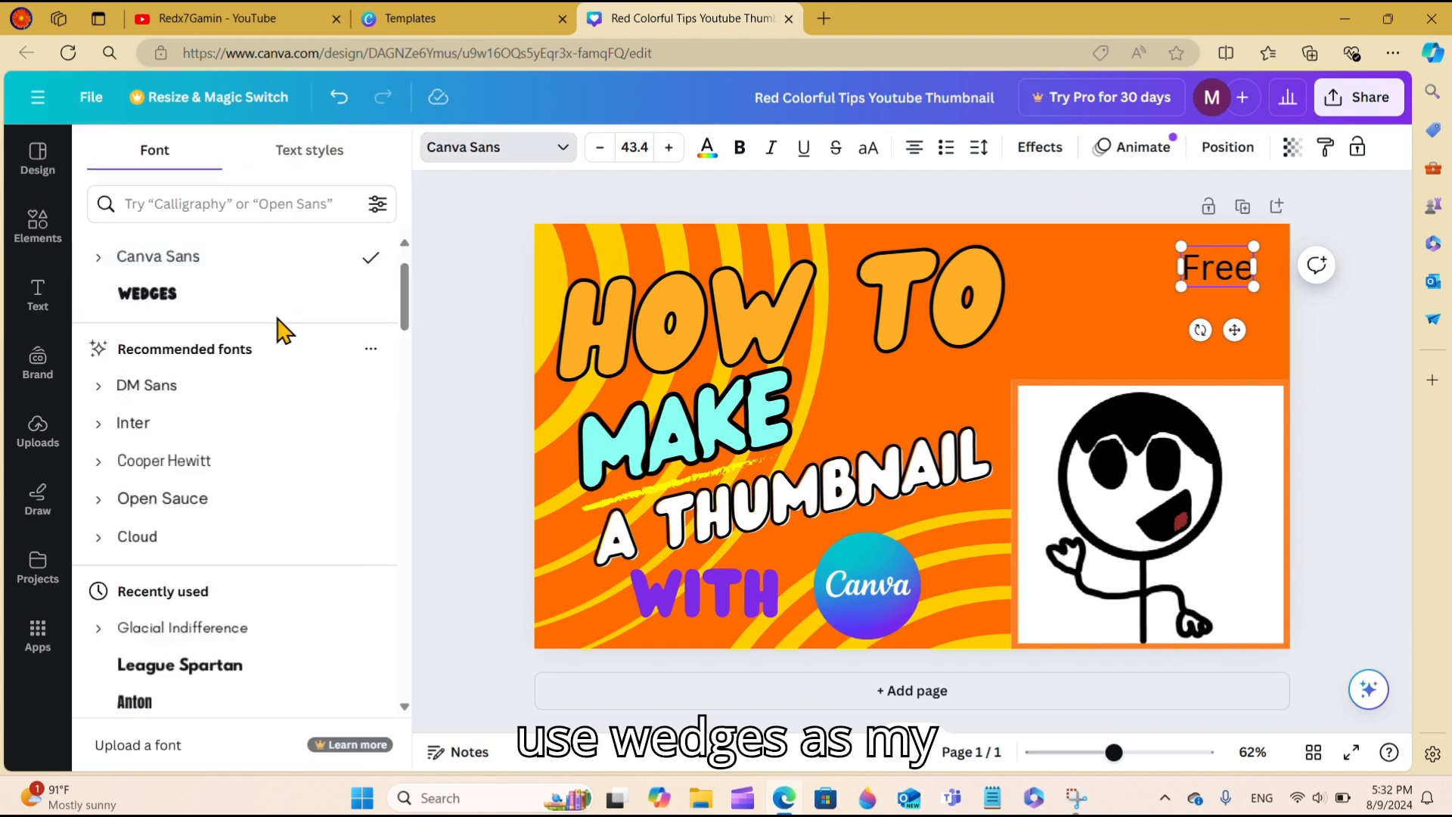
{"action": "left_click", "coordinate": [261, 308]}
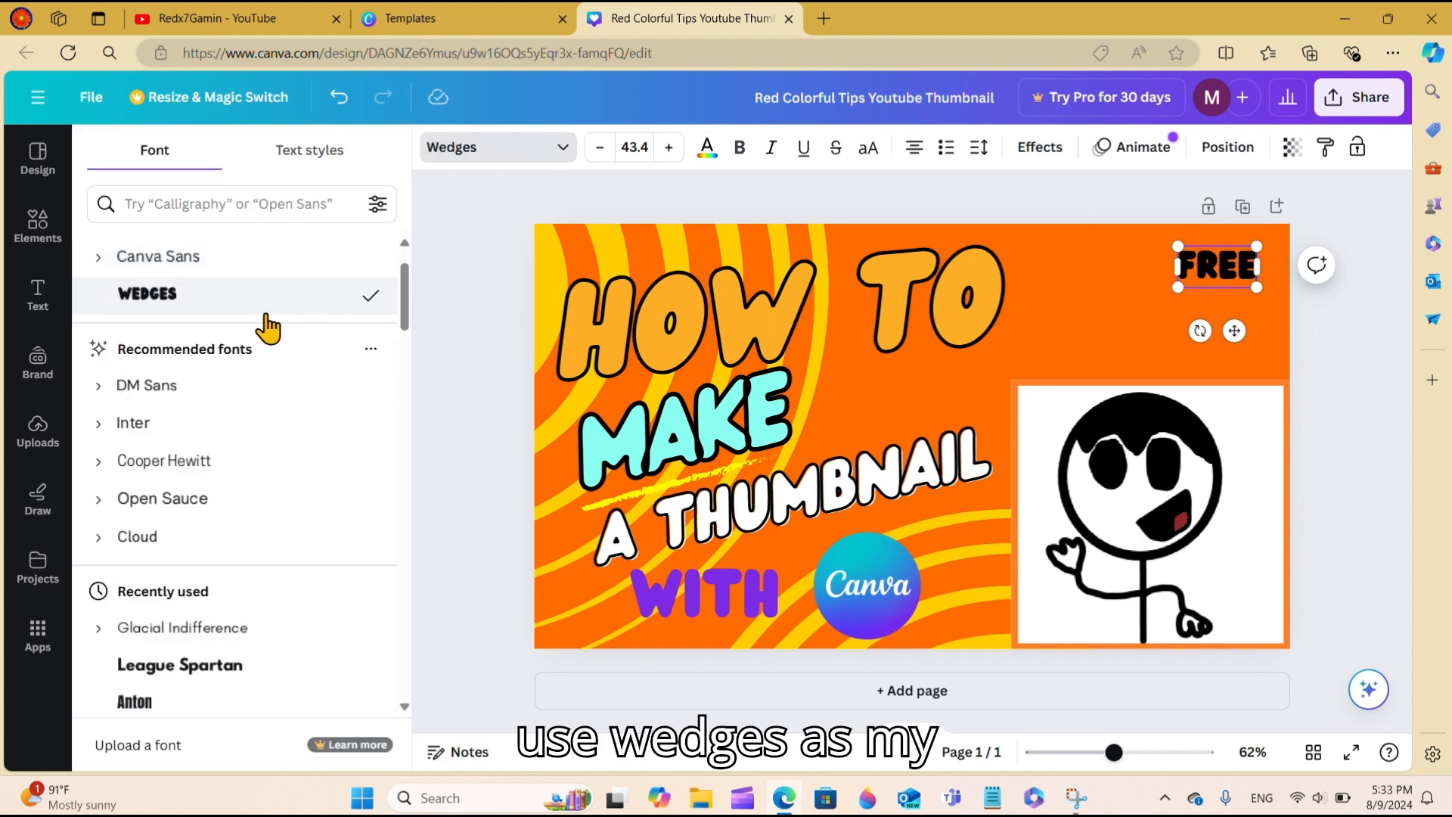
{"action": "left_click", "coordinate": [703, 148]}
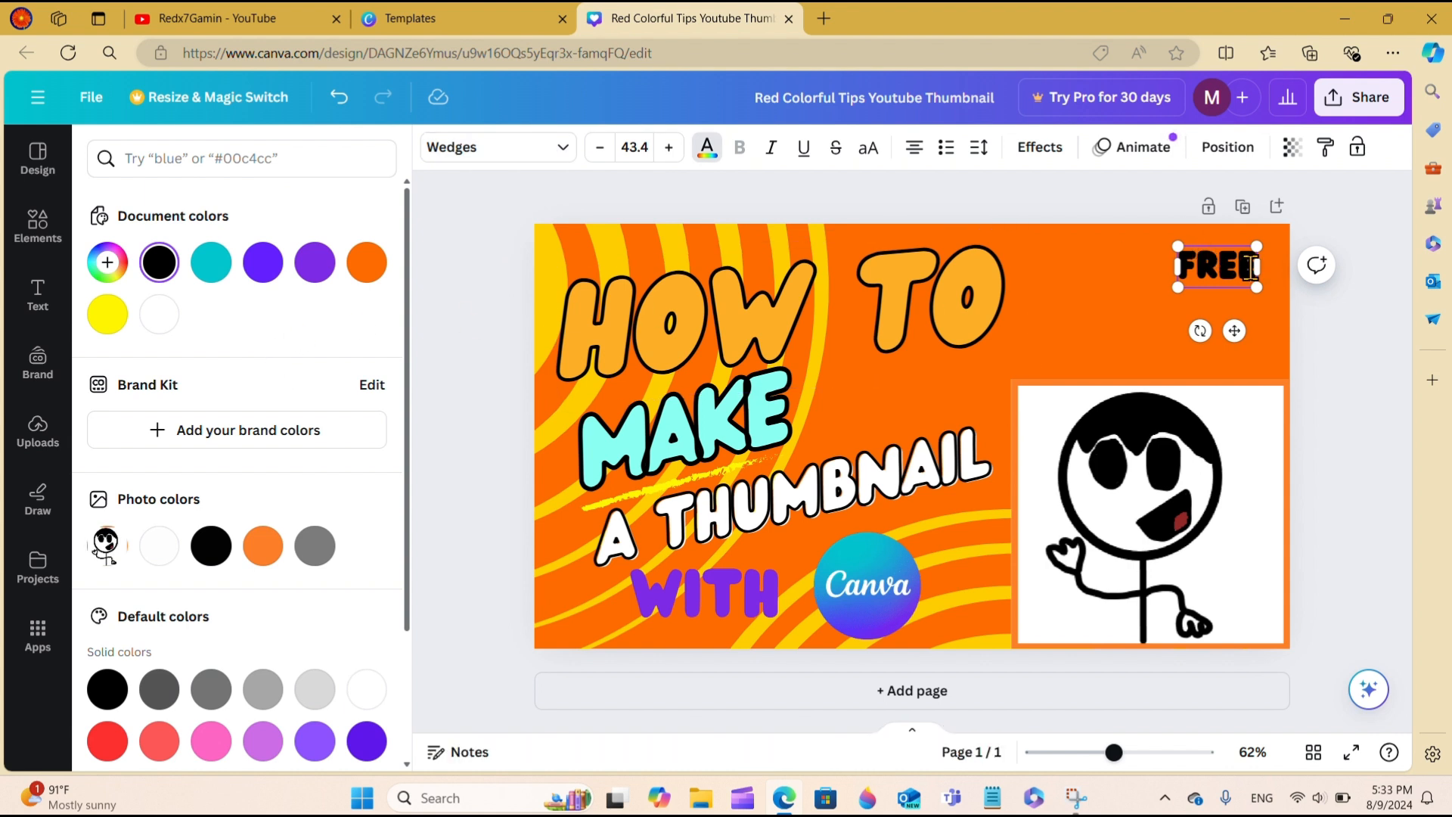
{"action": "left_click_drag", "start_coordinate": [1251, 266], "coordinate": [1174, 265]}
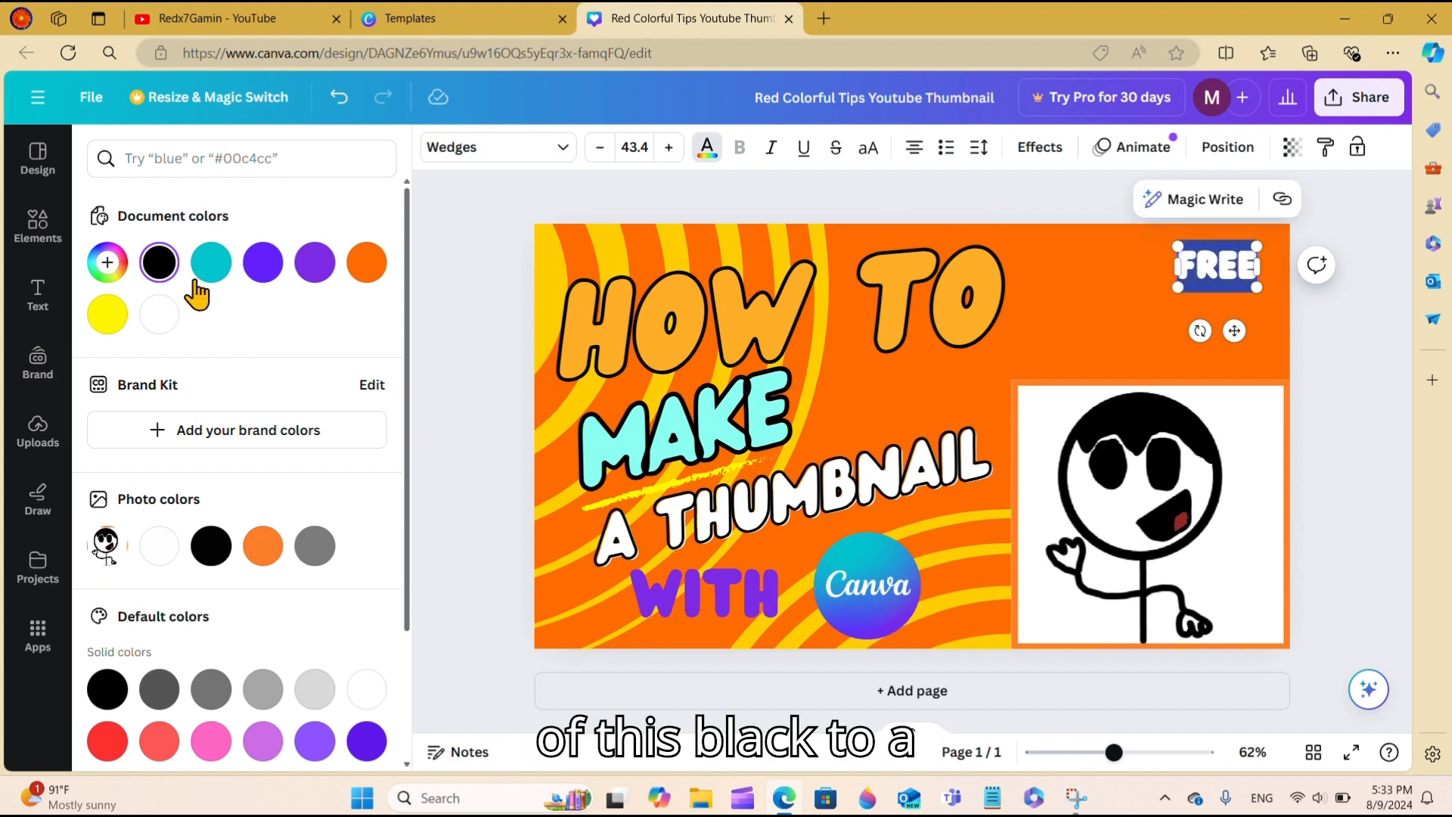
{"action": "left_click", "coordinate": [211, 262]}
- Move the FREE text closer to the thumbnail's upper-right corner and enlarge it slightly
{"action": "mouse_move", "coordinate": [1234, 331]}
{"action": "left_mouse_down"}
{"action": "mouse_move", "coordinate": [1261, 330]}
{"action": "mouse_move", "coordinate": [1250, 325]}
{"action": "left_mouse_up"}
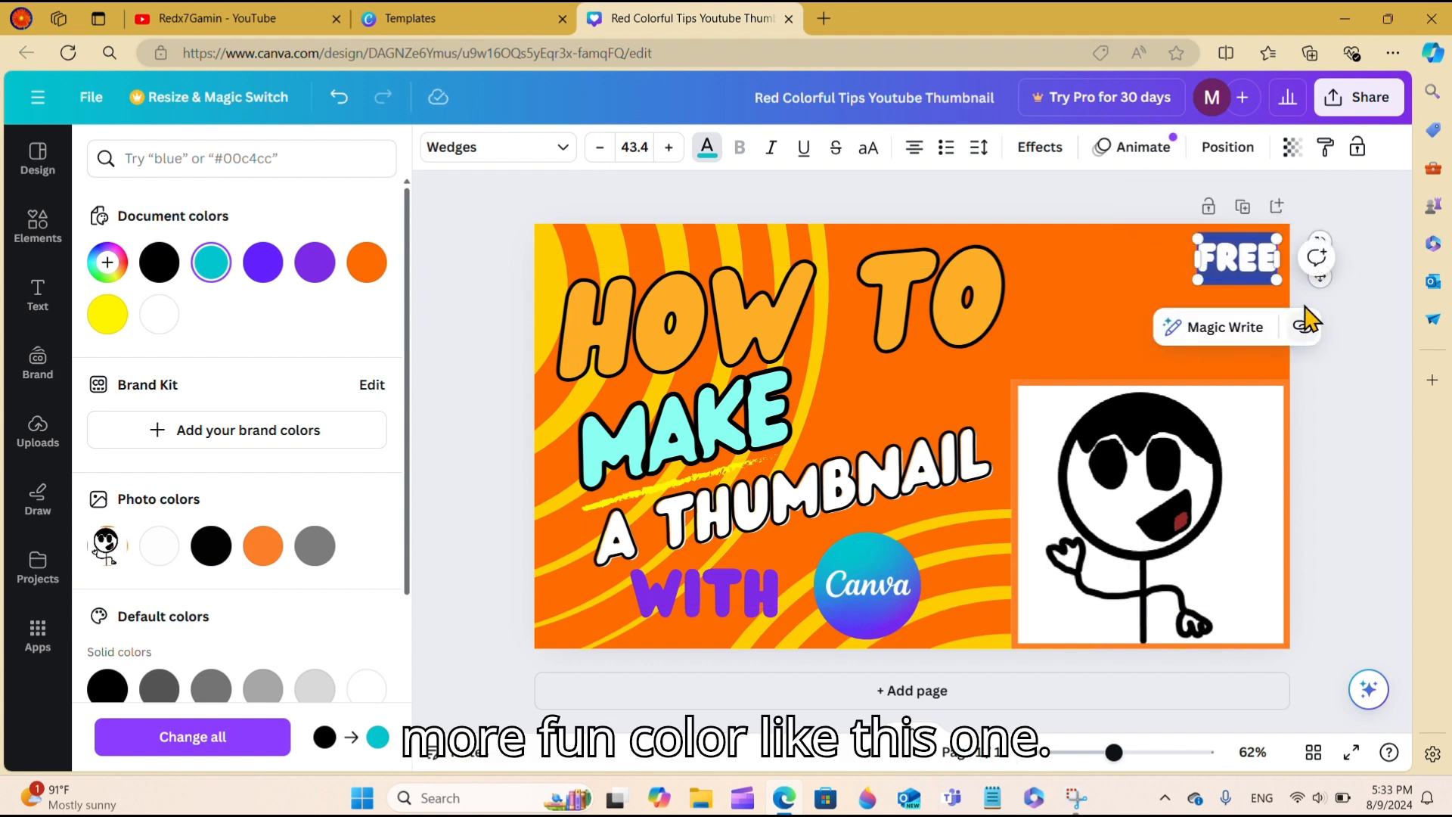
{"action": "left_click_drag", "start_coordinate": [1188, 281], "coordinate": [1185, 285]}
{"action": "left_click", "coordinate": [1373, 372]}
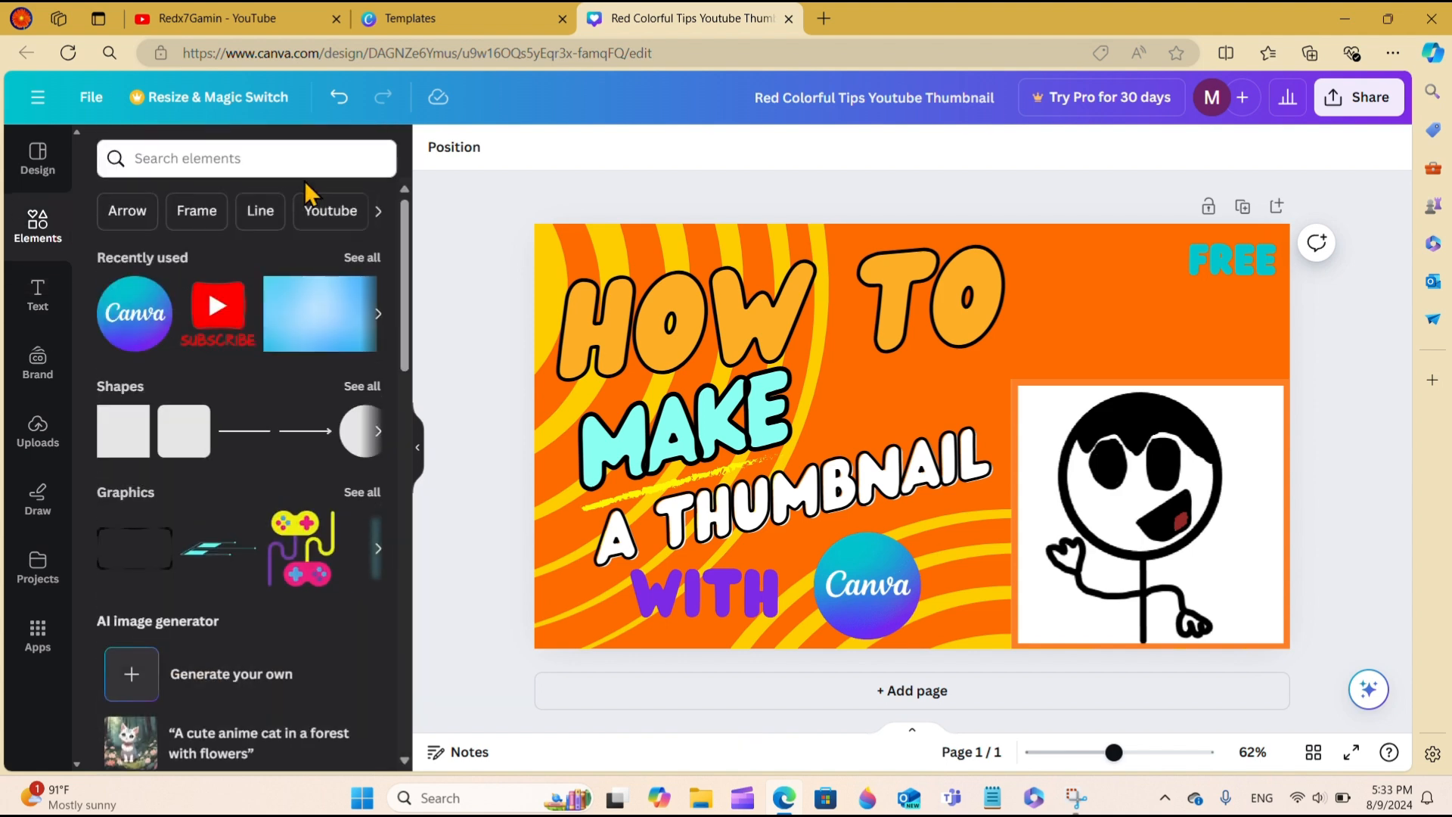
- Search the elements for "Sparkle" and add the yellow sparkles graphic to the thumbnail
{"action": "left_click", "coordinate": [298, 159]}
{"action": "type", "text": "Spa"}
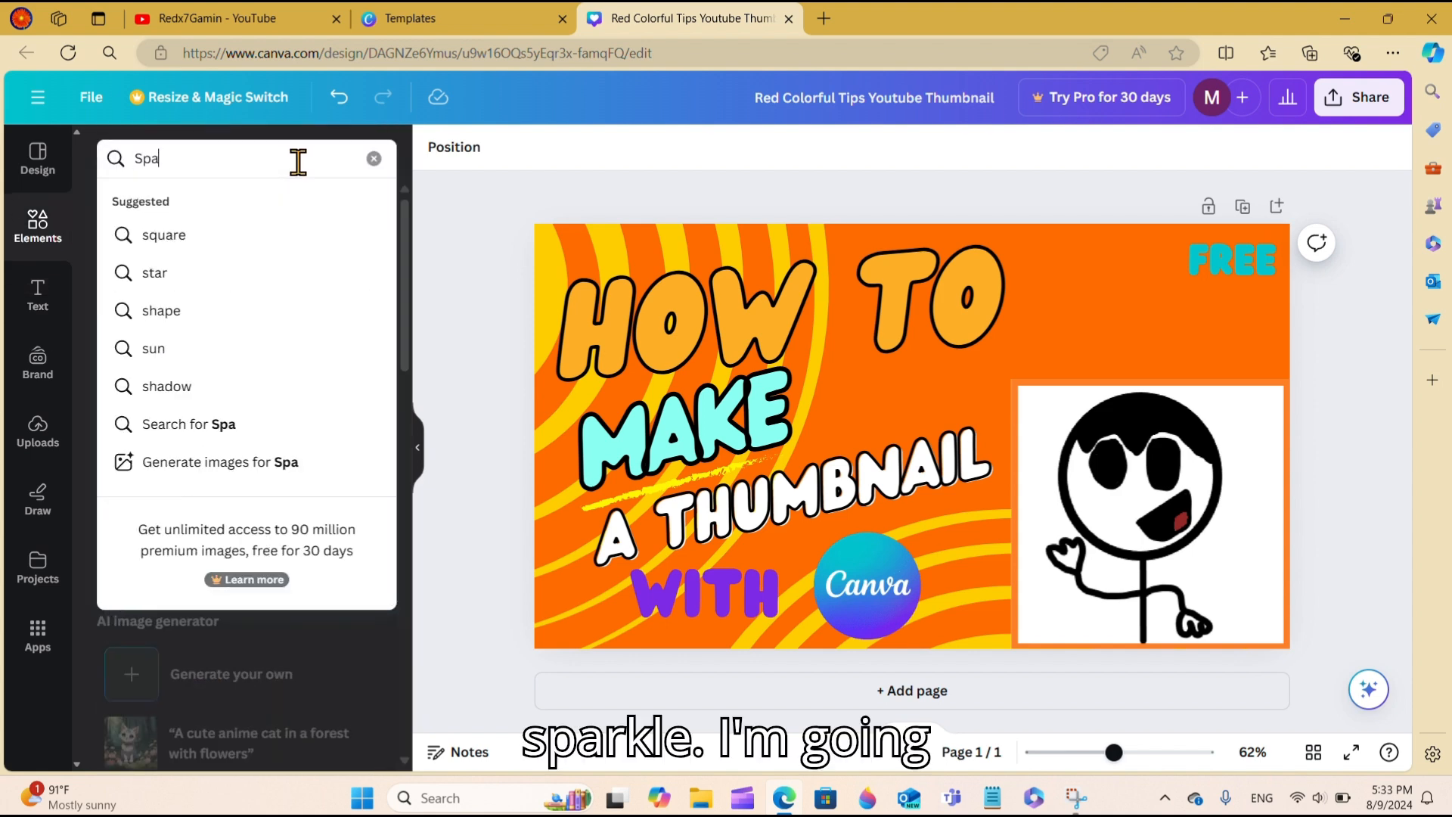
{"action": "type", "text": "rkle"}
{"action": "key", "text": "Return"}
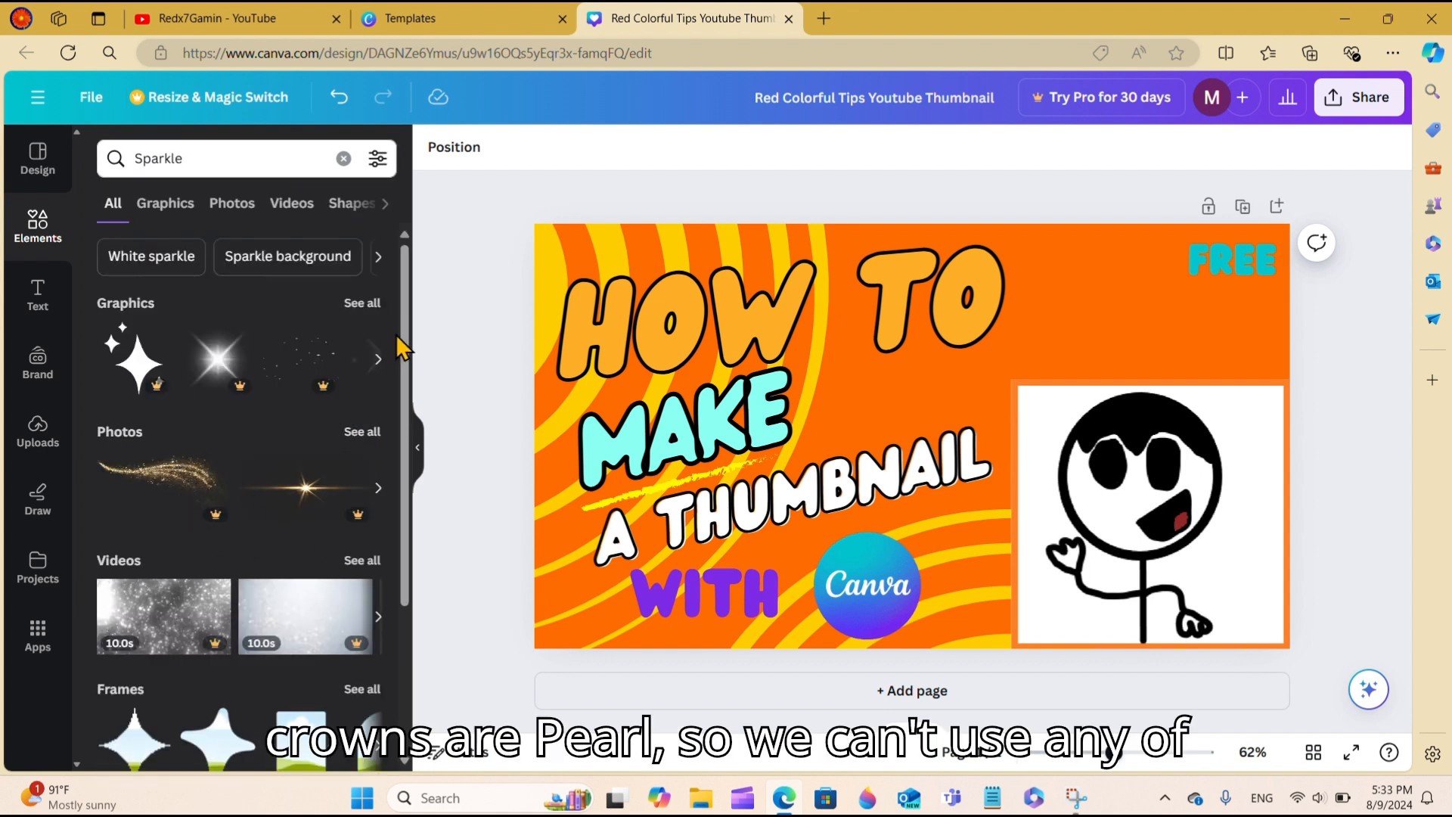
{"action": "left_click", "coordinate": [379, 361]}
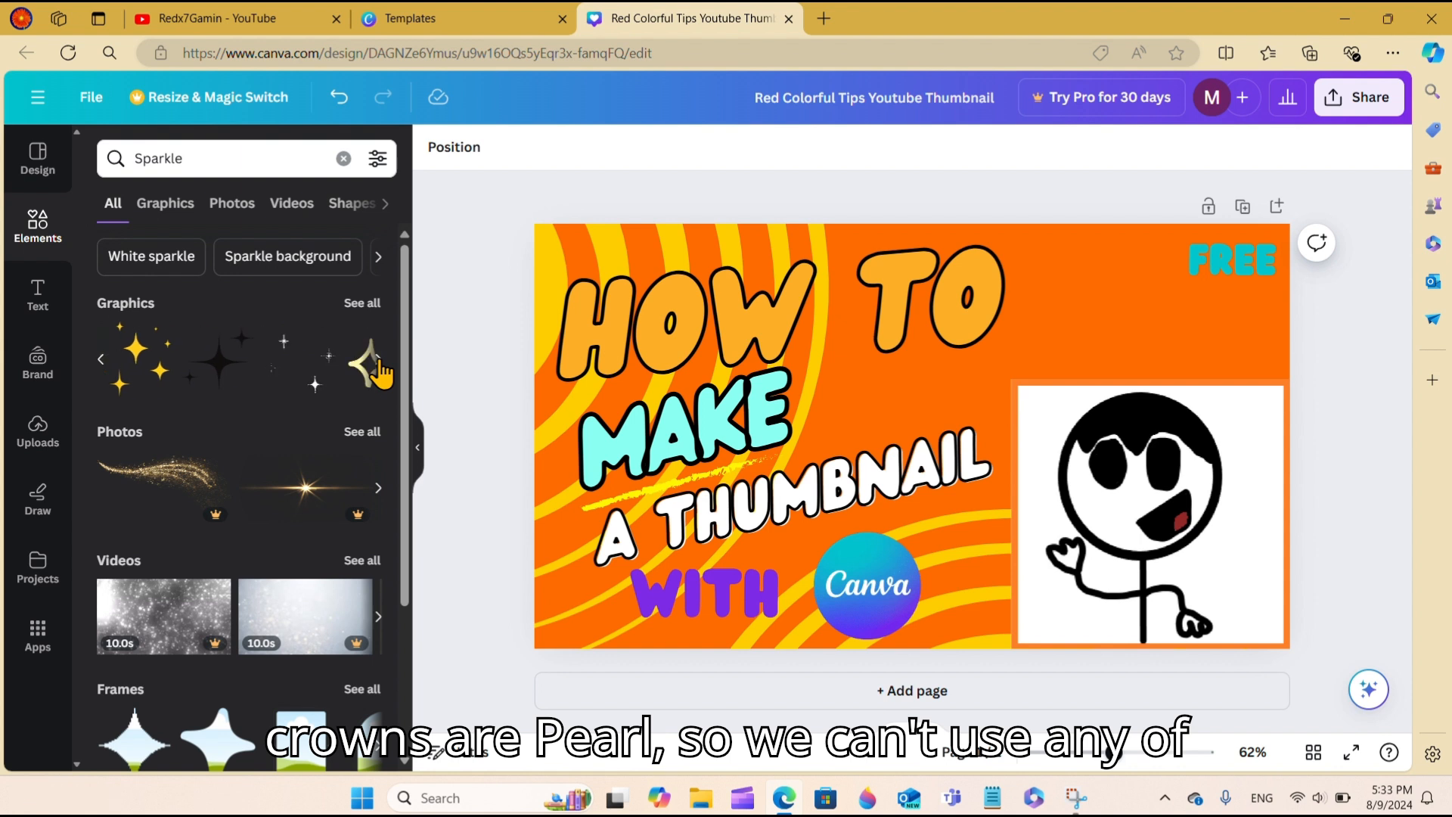
{"action": "left_click", "coordinate": [100, 359]}
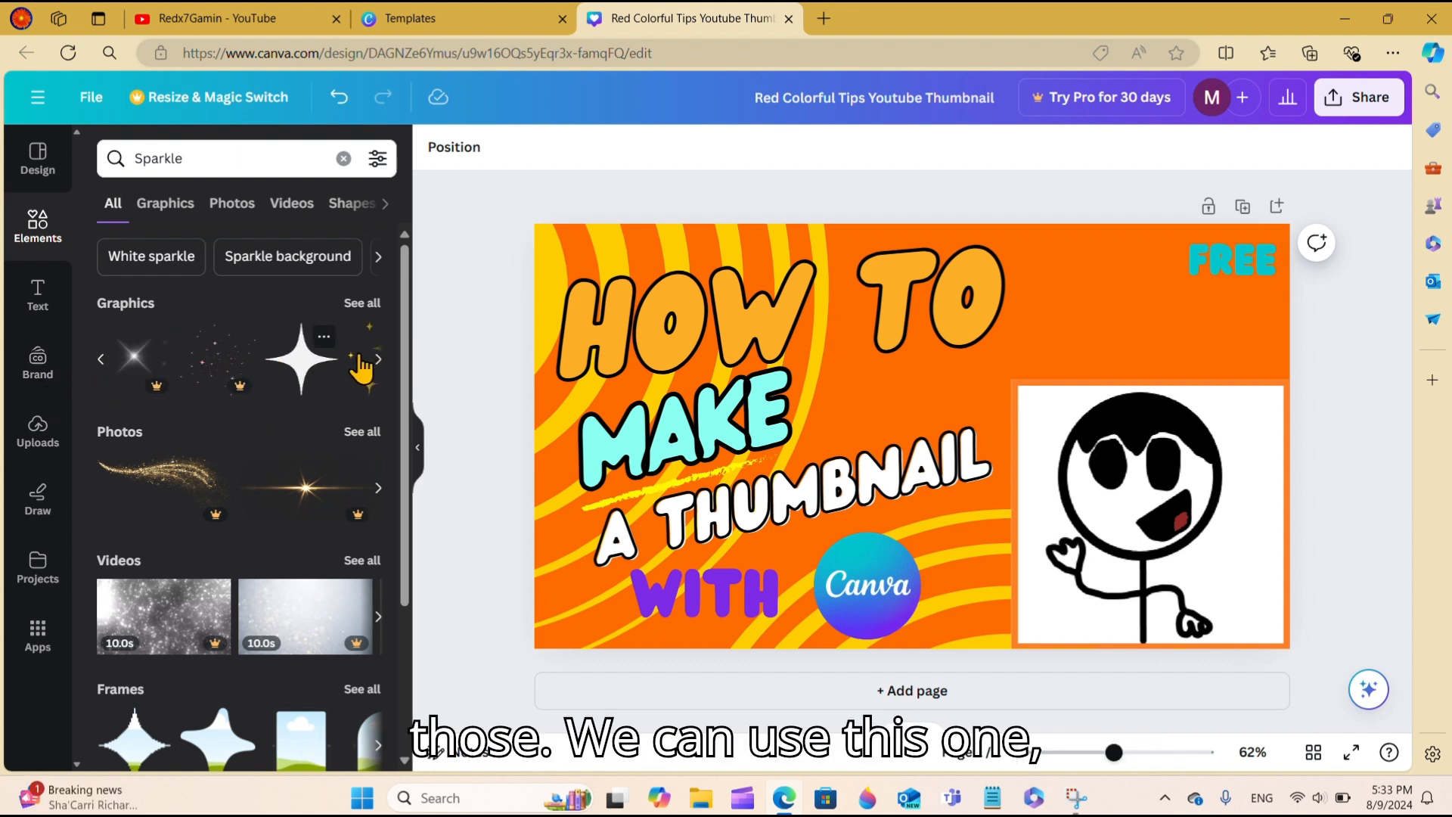
{"action": "left_click", "coordinate": [382, 367]}
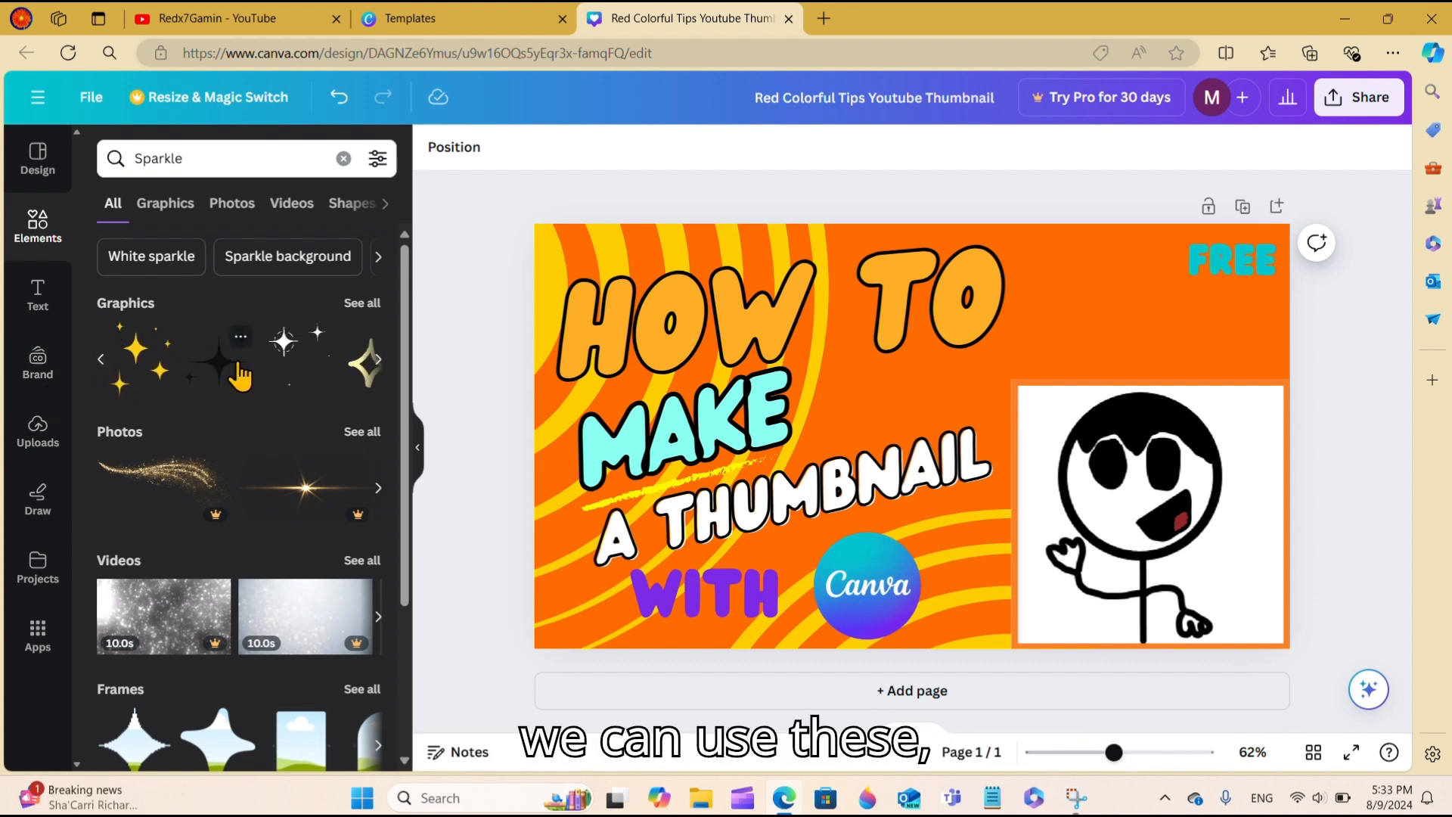
{"action": "mouse_move", "coordinate": [140, 356]}
{"action": "left_mouse_down"}
{"action": "mouse_move", "coordinate": [421, 431]}
{"action": "mouse_move", "coordinate": [974, 482]}
{"action": "mouse_move", "coordinate": [1160, 298]}
{"action": "mouse_move", "coordinate": [1105, 282]}
{"action": "mouse_move", "coordinate": [375, 335]}
{"action": "mouse_move", "coordinate": [144, 361]}
{"action": "mouse_move", "coordinate": [150, 370]}
{"action": "left_mouse_up"}
{"action": "left_click", "coordinate": [151, 371]}
- Shrink the yellow sparkles and place them above the character, to the left of the FREE text
{"action": "left_click_drag", "start_coordinate": [991, 352], "coordinate": [955, 392]}
{"action": "left_click_drag", "start_coordinate": [852, 428], "coordinate": [1058, 259]}
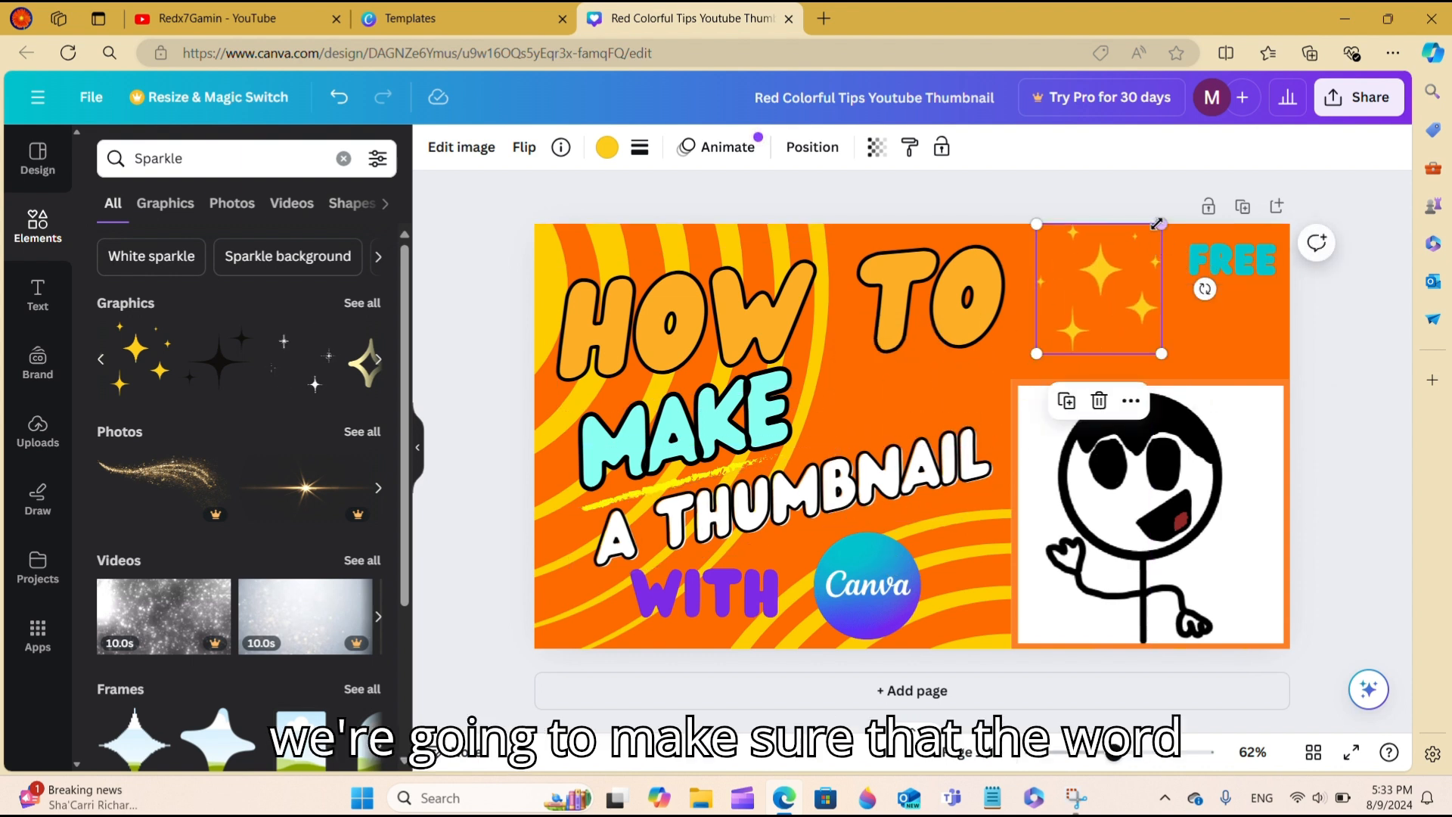
{"action": "left_click_drag", "start_coordinate": [1160, 224], "coordinate": [1113, 275]}
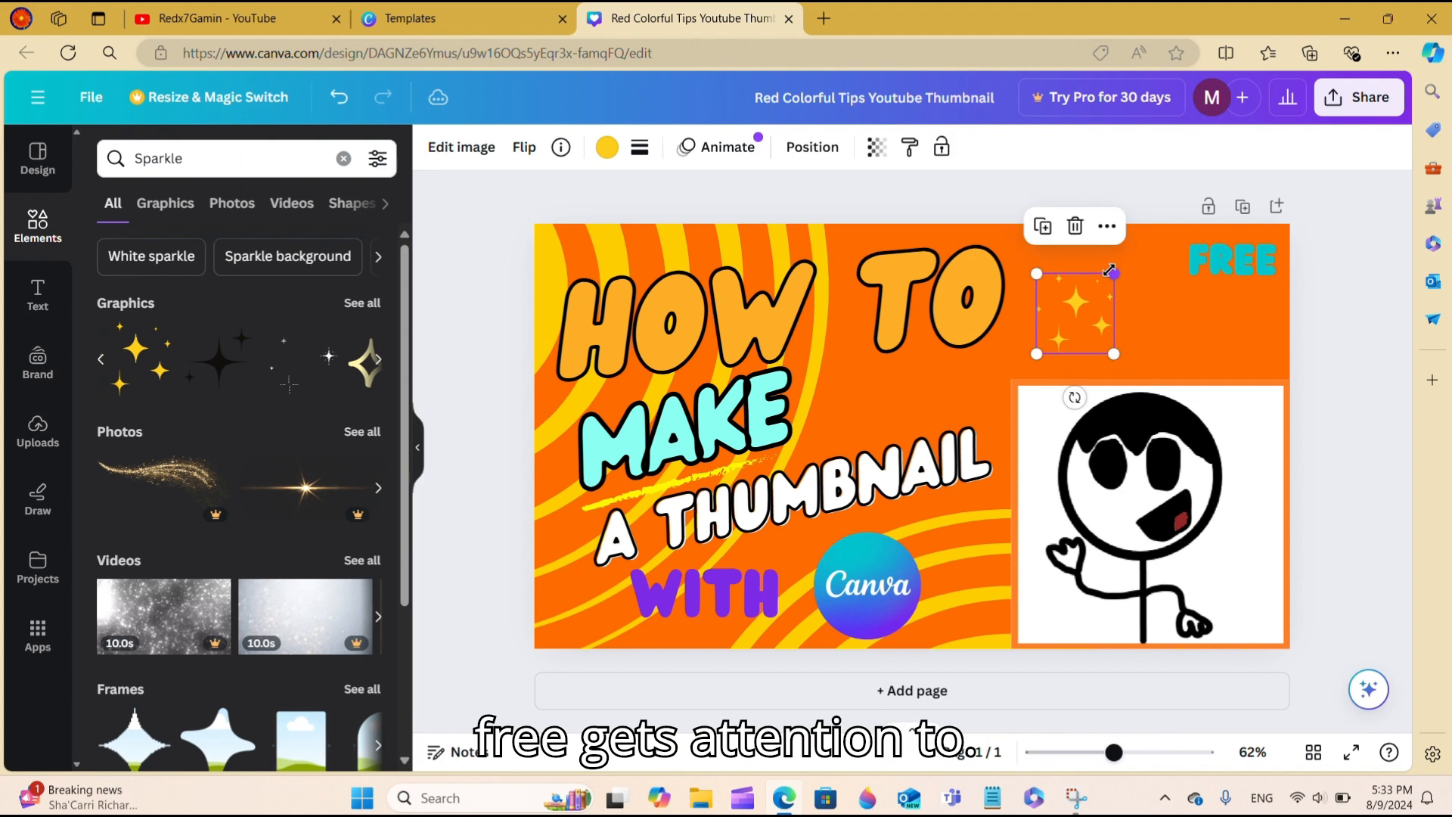
{"action": "left_click_drag", "start_coordinate": [1058, 333], "coordinate": [1095, 284]}
- Enlarge the FREE text so it extends toward the yellow sparkles
{"action": "left_click", "coordinate": [1264, 257]}
{"action": "left_click", "coordinate": [1131, 291]}
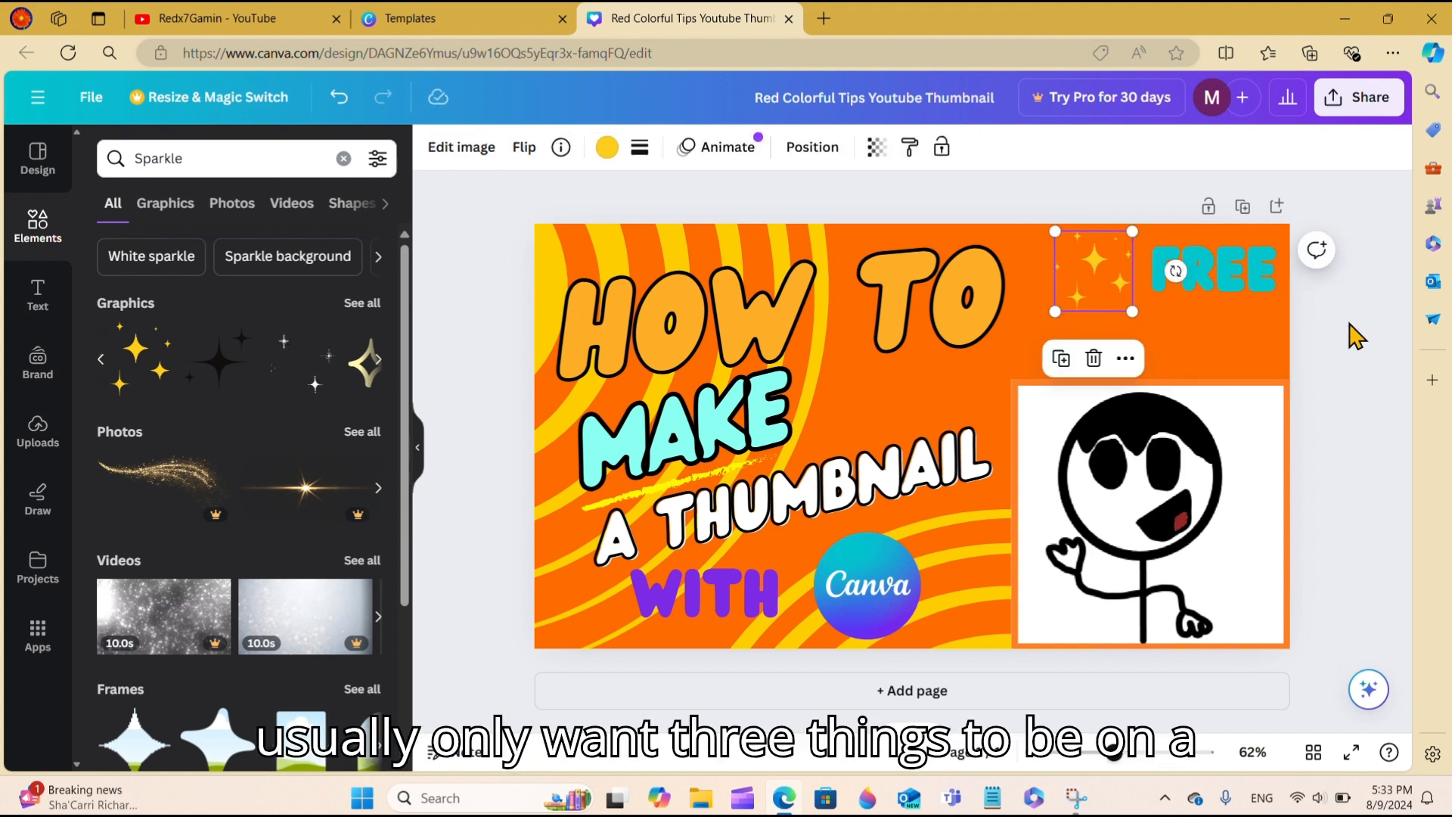
{"action": "left_click", "coordinate": [1408, 382]}
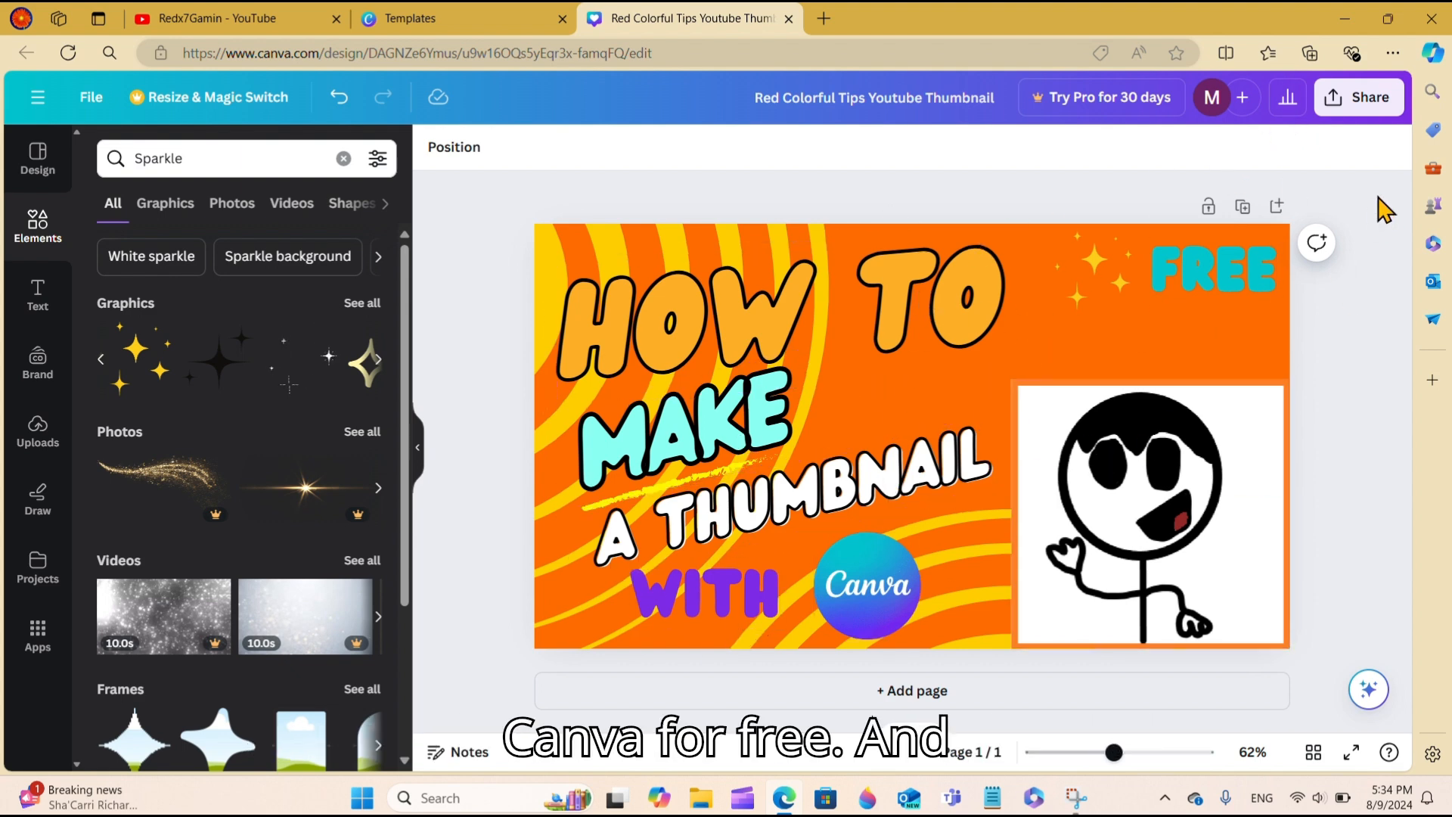
- Download the finished thumbnail as a PNG at 1,280 × 720 px
{"action": "left_click", "coordinate": [1372, 106]}
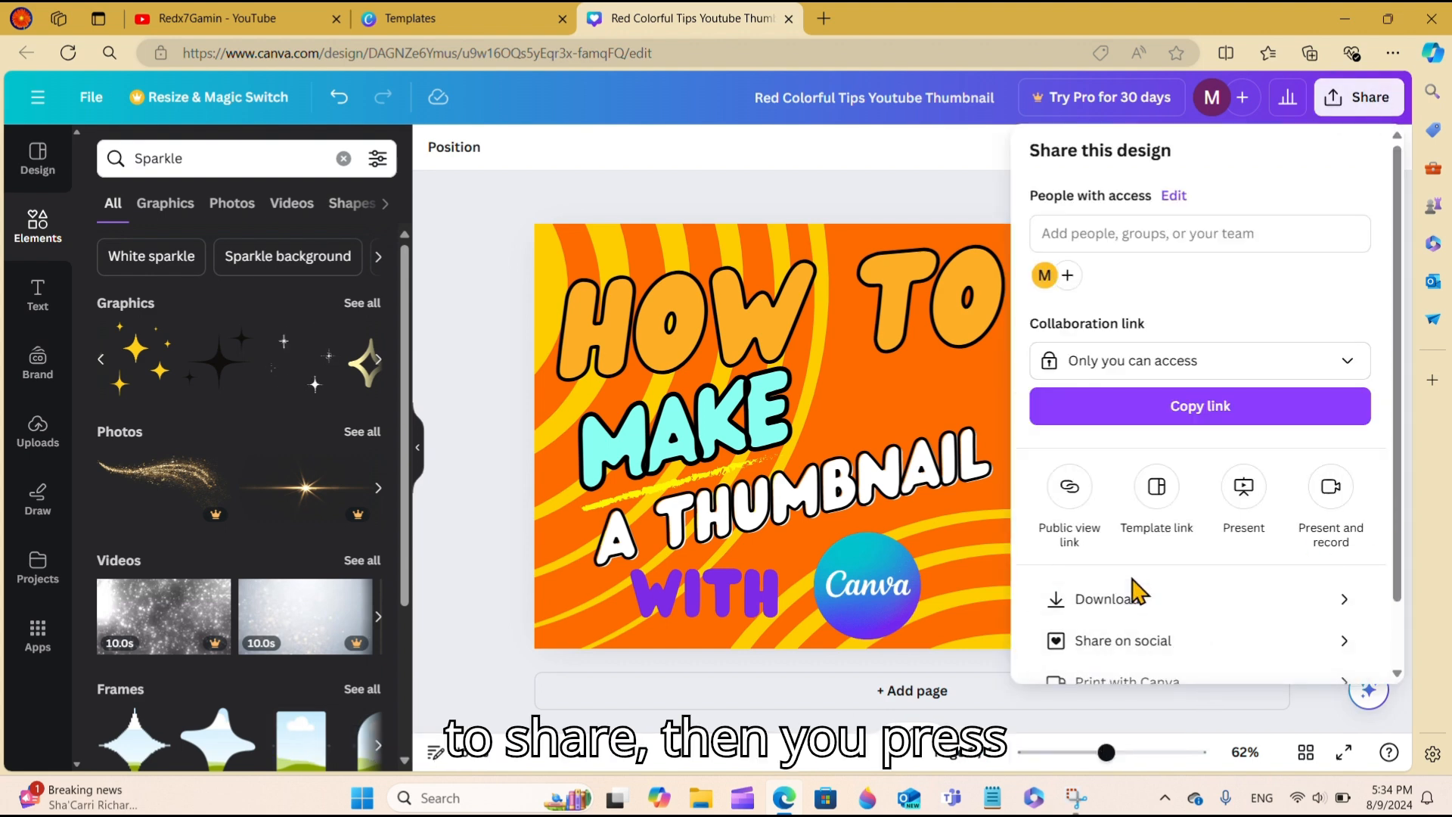
{"action": "left_click", "coordinate": [1131, 614]}
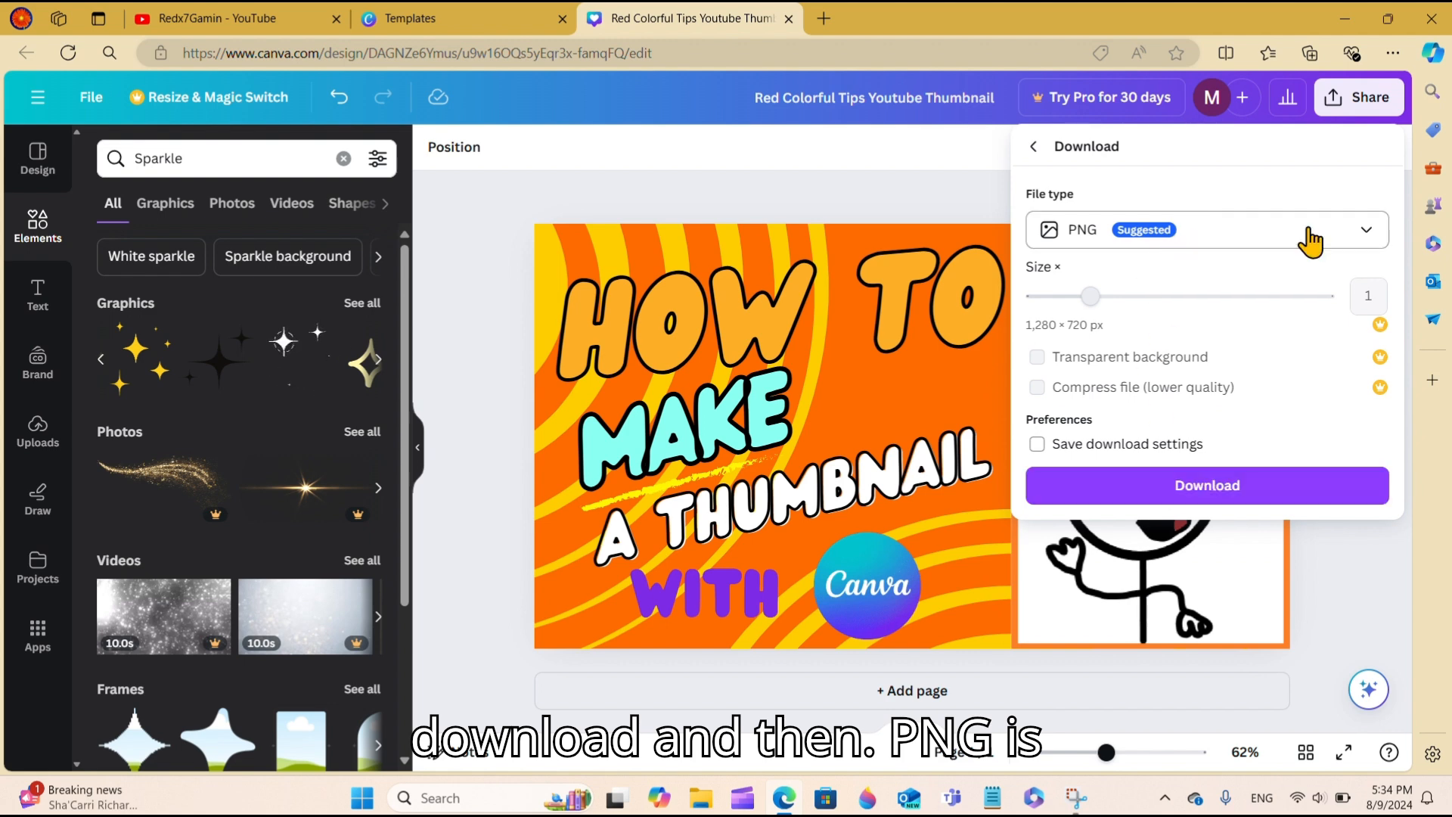
{"action": "left_click", "coordinate": [1109, 499]}
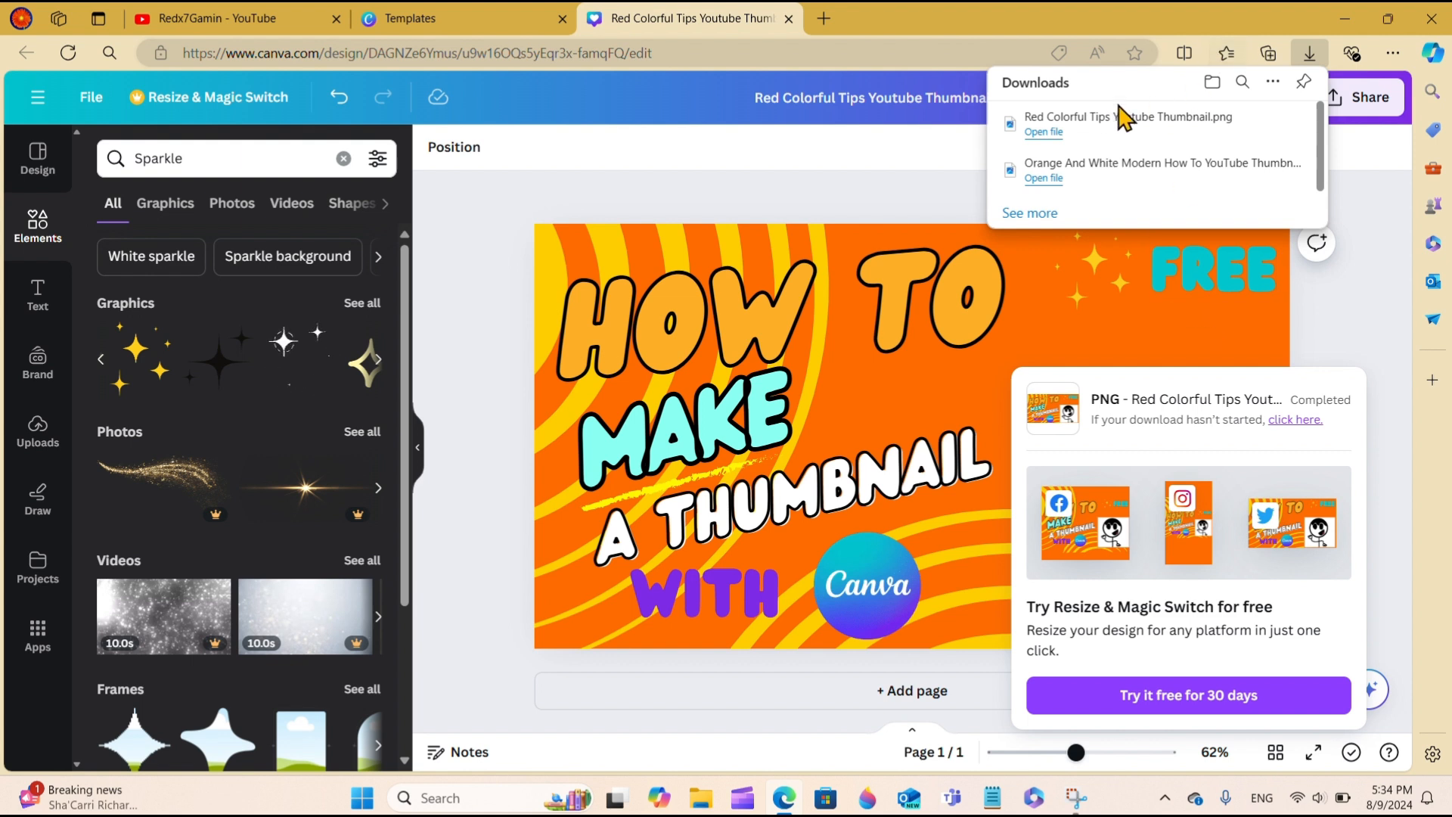
{"action": "left_click", "coordinate": [1376, 344]}
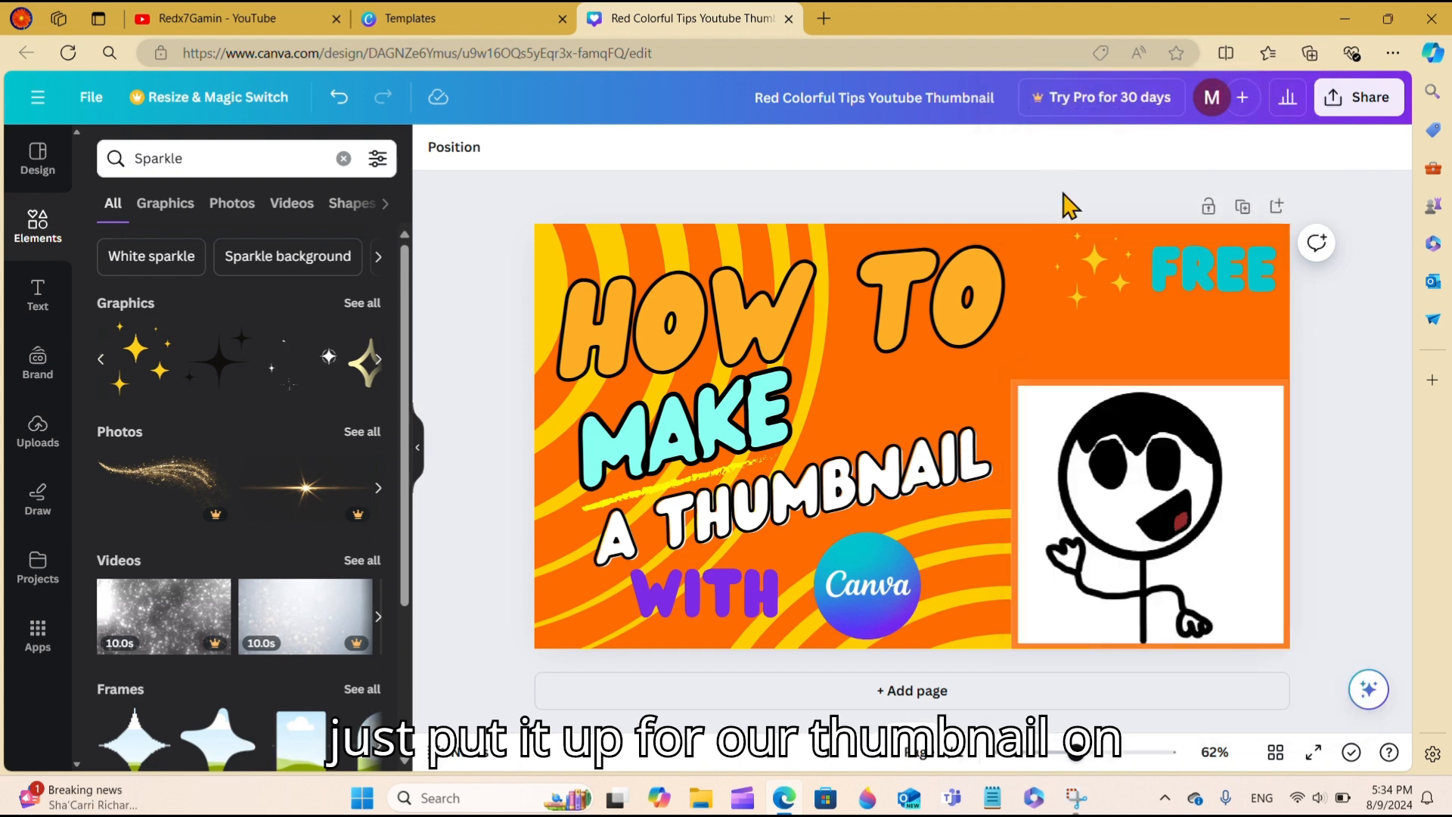